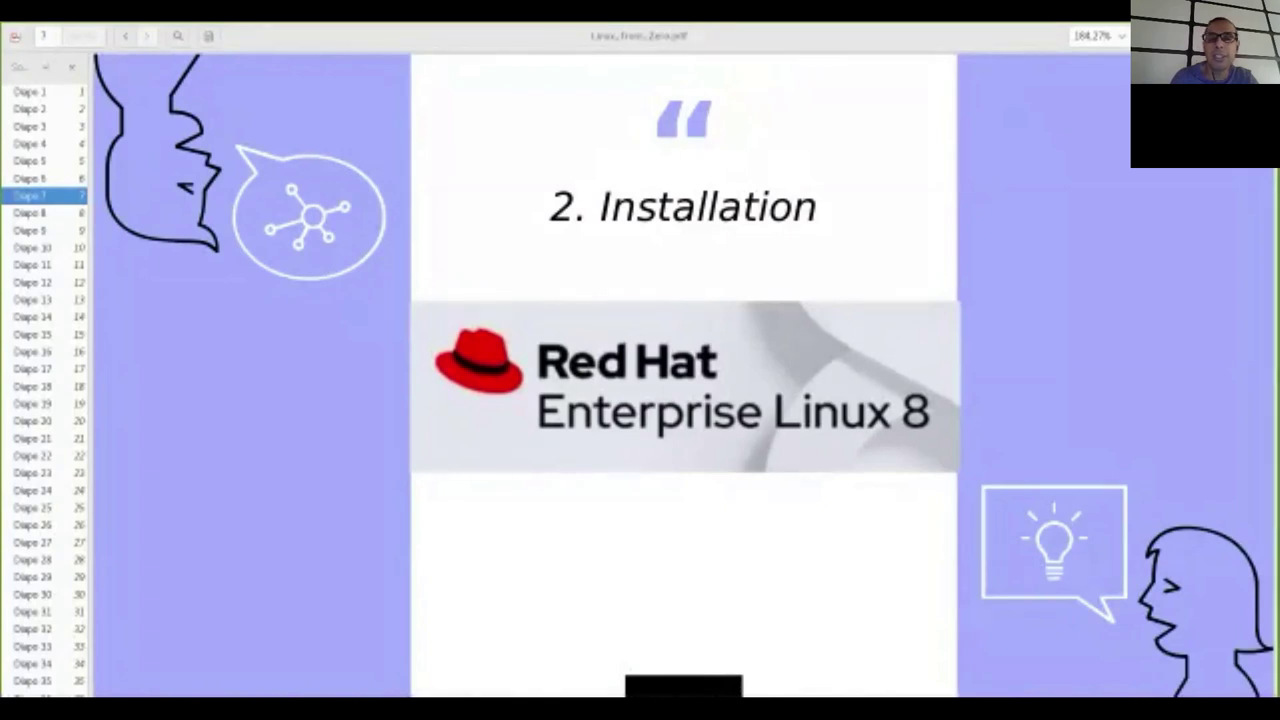
- Bring virt-manager forward and start a new VM from local install media
{"action": "key", "text": "alt+Tab"}
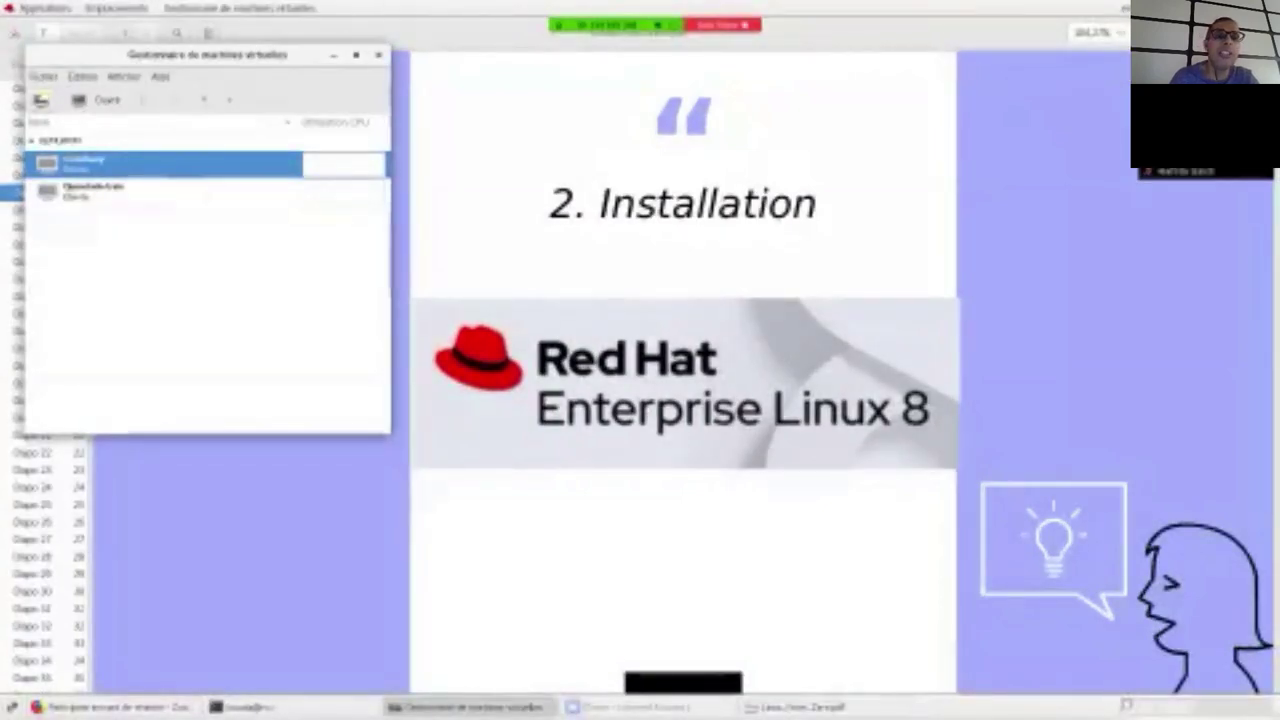
{"action": "left_click_drag", "start_coordinate": [207, 54], "coordinate": [273, 59]}
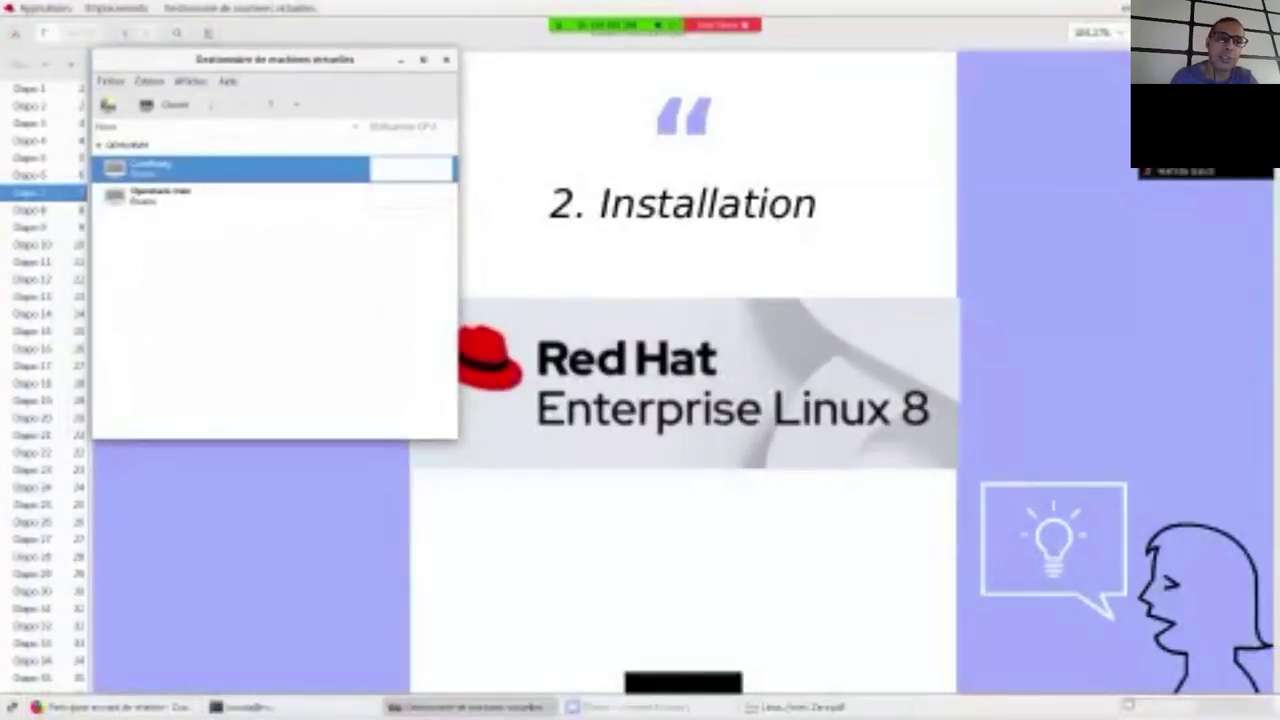
{"action": "left_click", "coordinate": [108, 104]}
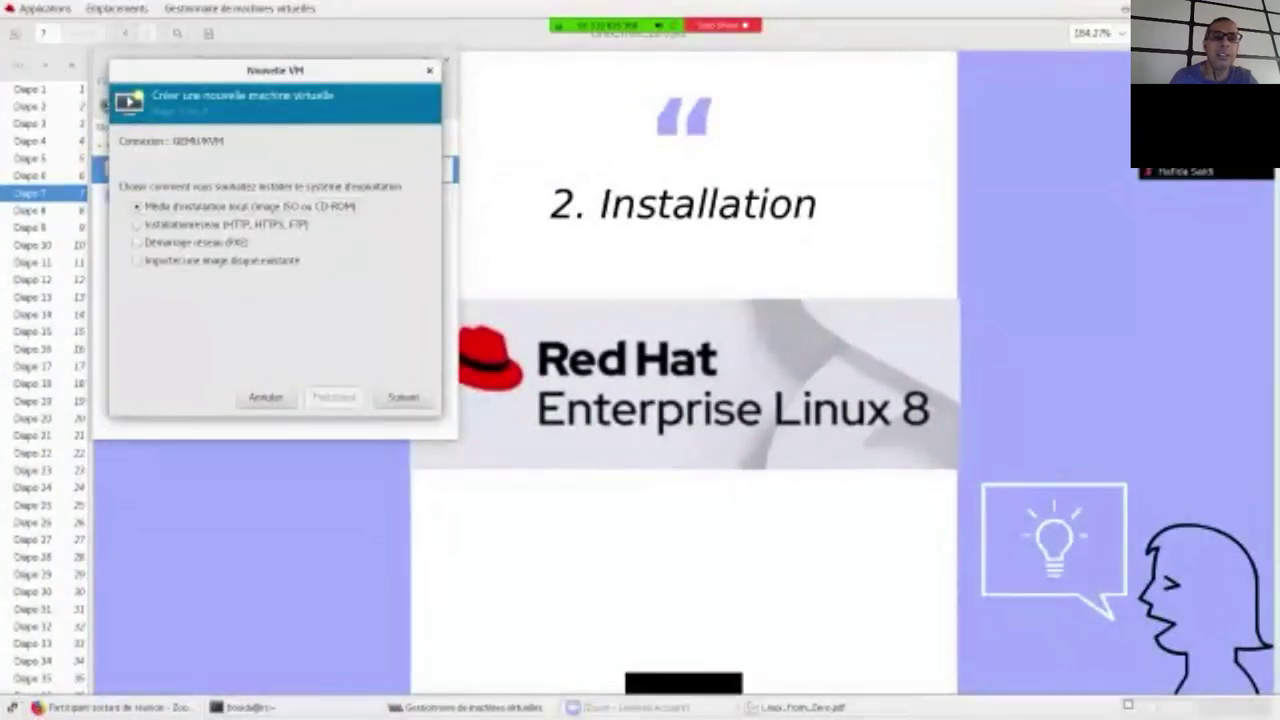
{"action": "left_click_drag", "start_coordinate": [275, 70], "coordinate": [415, 92]}
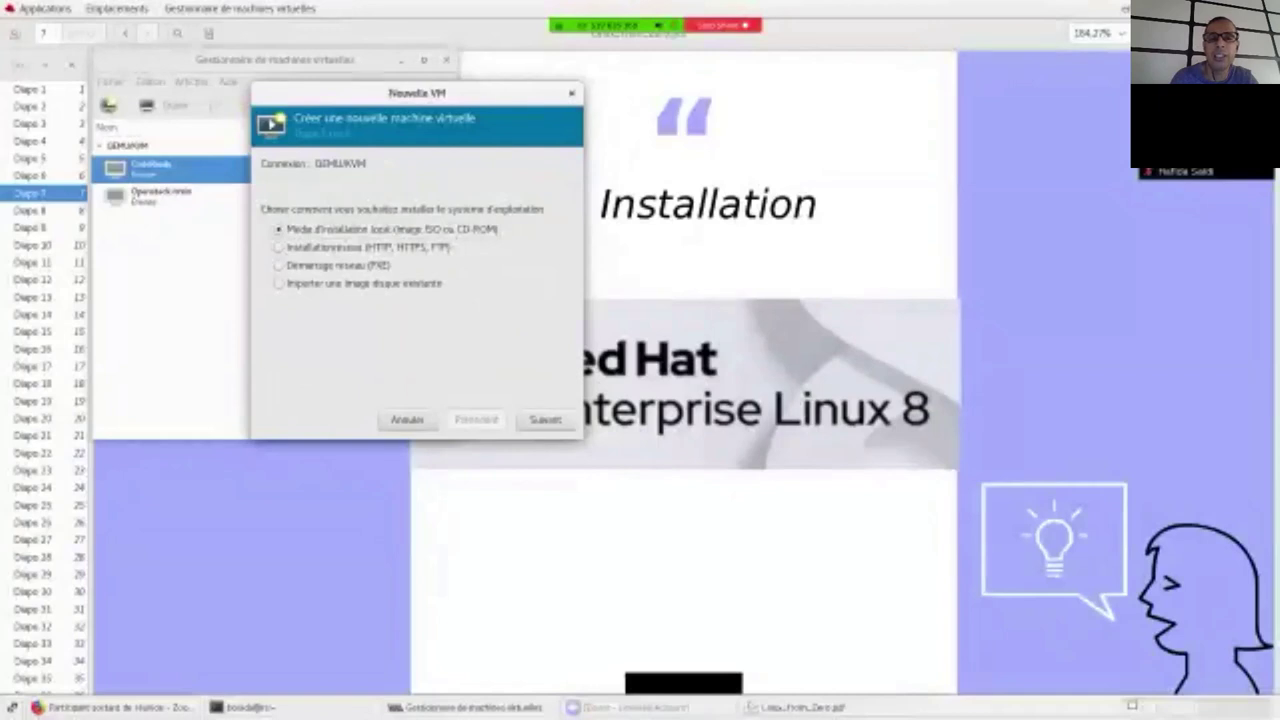
{"action": "left_click", "coordinate": [545, 419]}
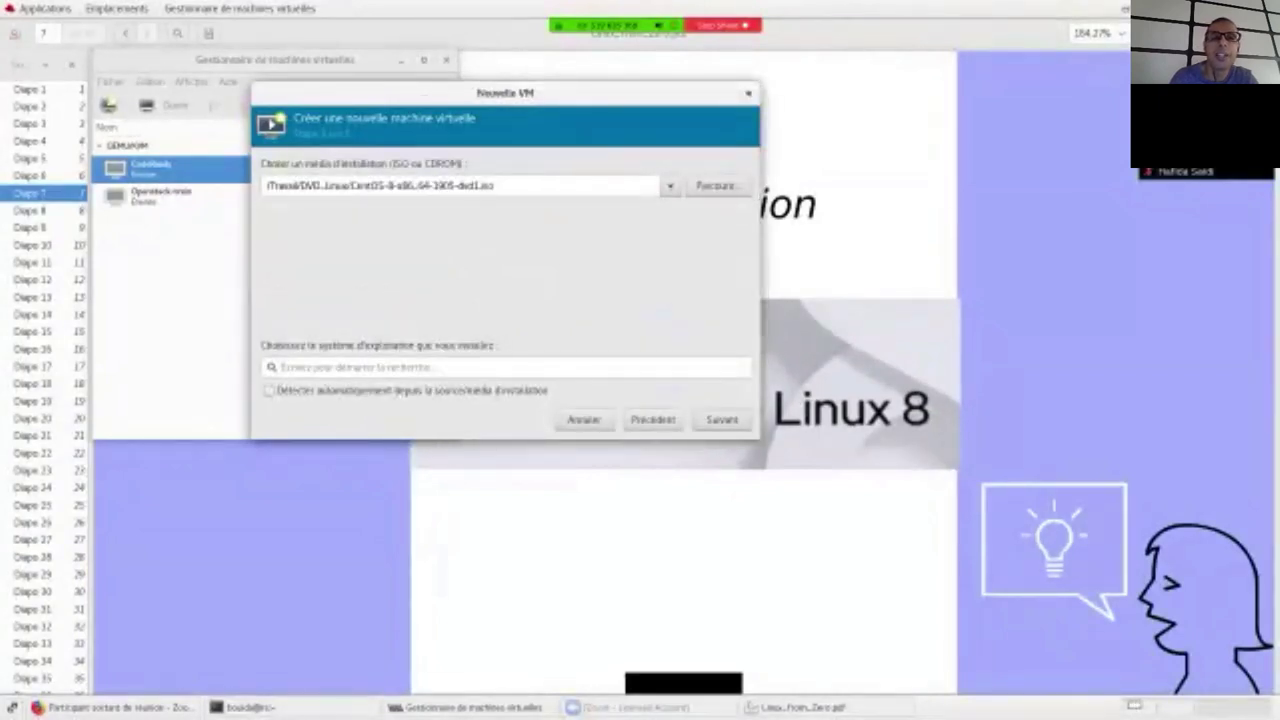
- Keep the CentOS-8 ISO path and choose CentOS 7.0 as the operating system
{"action": "left_click", "coordinate": [388, 186]}
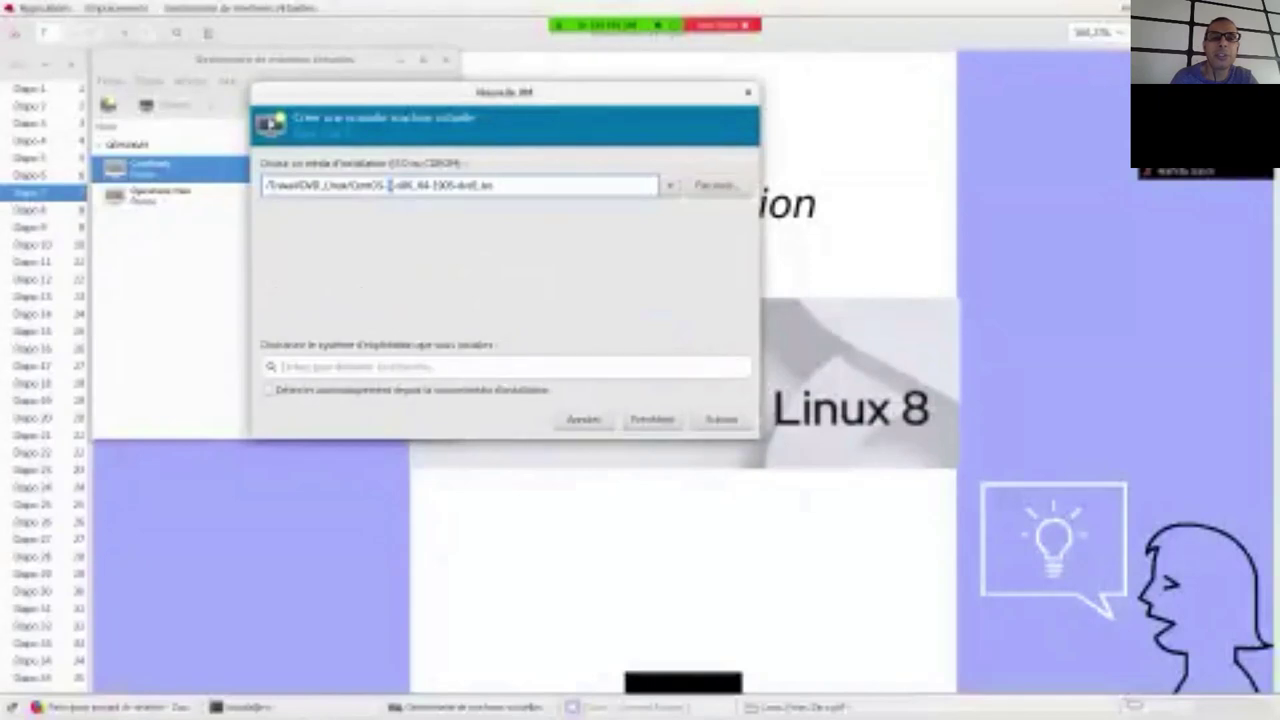
{"action": "key", "text": "Tab"}
{"action": "type", "text": "c"}
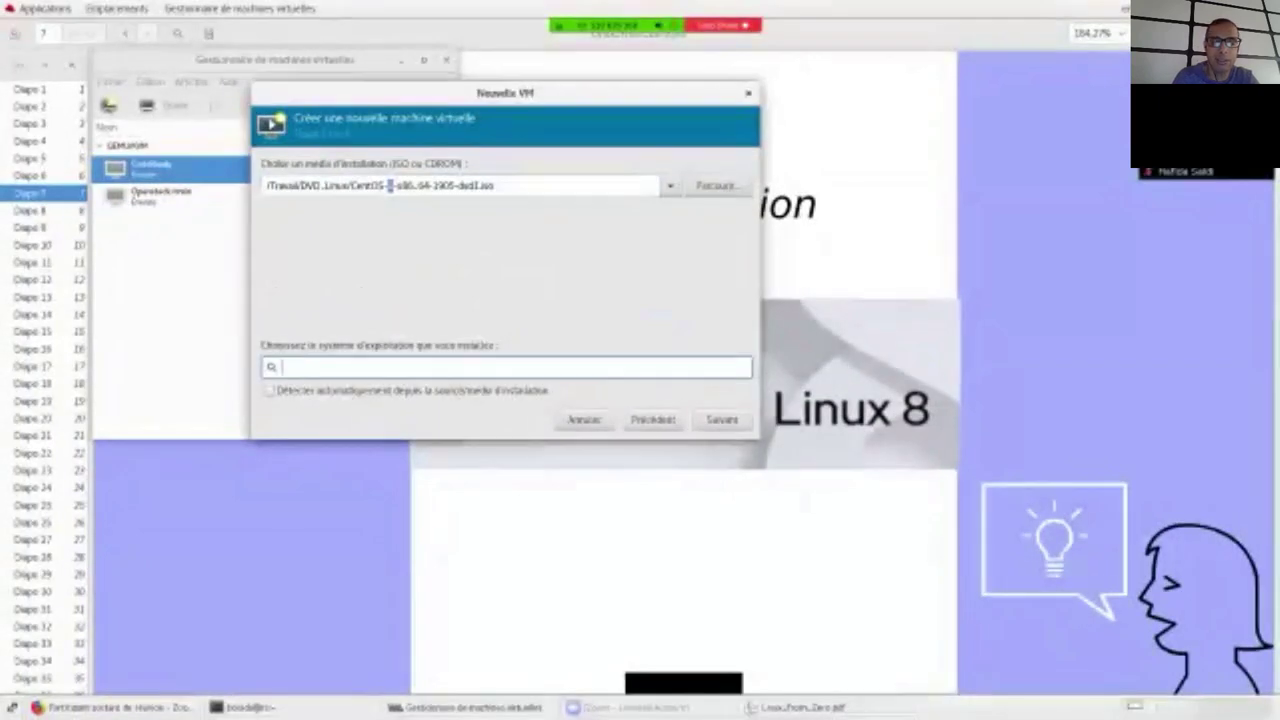
{"action": "key", "text": "Up"}
{"action": "key", "text": "Up"}
{"action": "key", "text": "Up"}
{"action": "key", "text": "Up"}
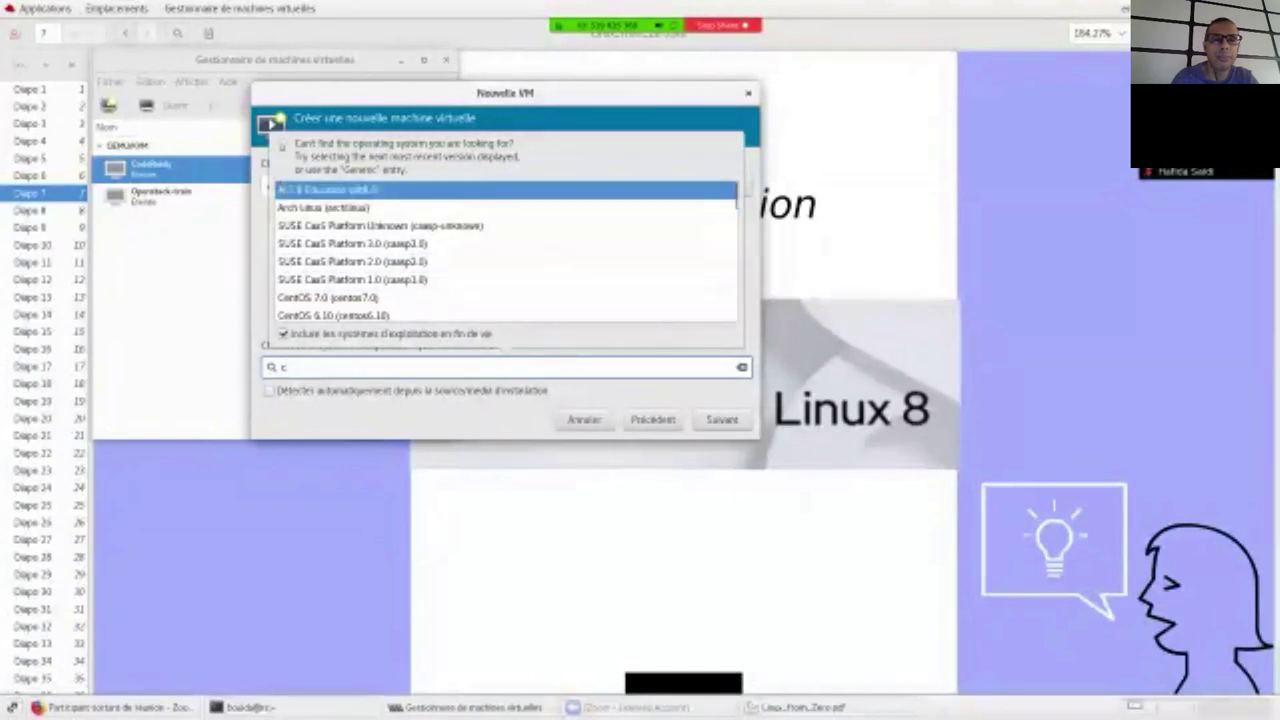
{"action": "key", "text": "Down"}
{"action": "key", "text": "Down"}
{"action": "key", "text": "Down"}
{"action": "key", "text": "Down"}
{"action": "key", "text": "Down"}
{"action": "key", "text": "Down"}
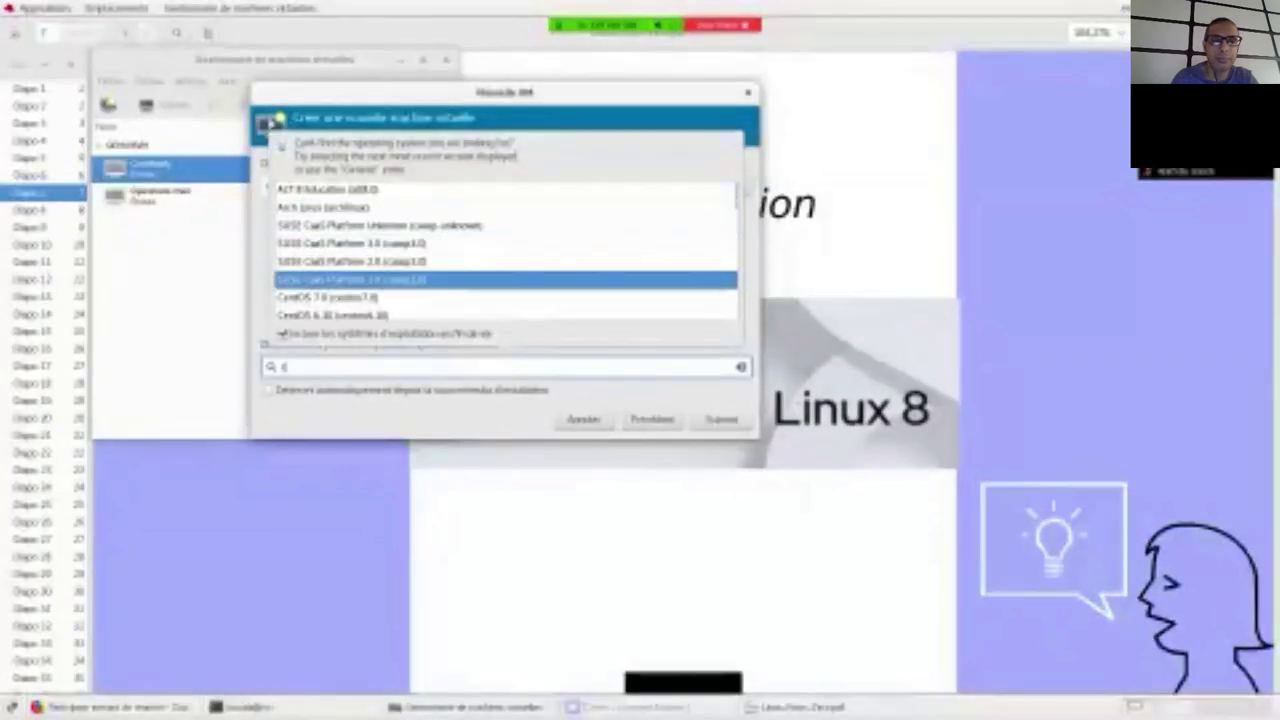
{"action": "key", "text": "Return"}
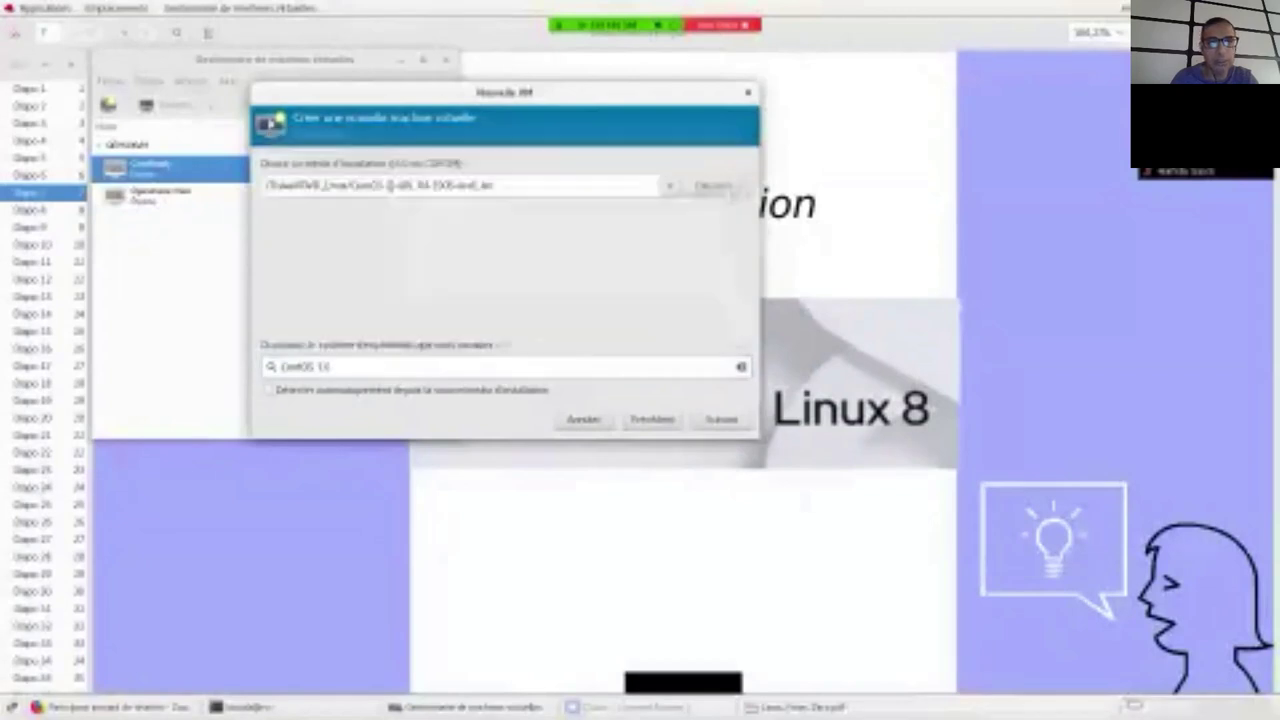
- Give the VM 4024 MB of memory, keep 2 CPUs, and advance to storage
{"action": "key", "text": "Return"}
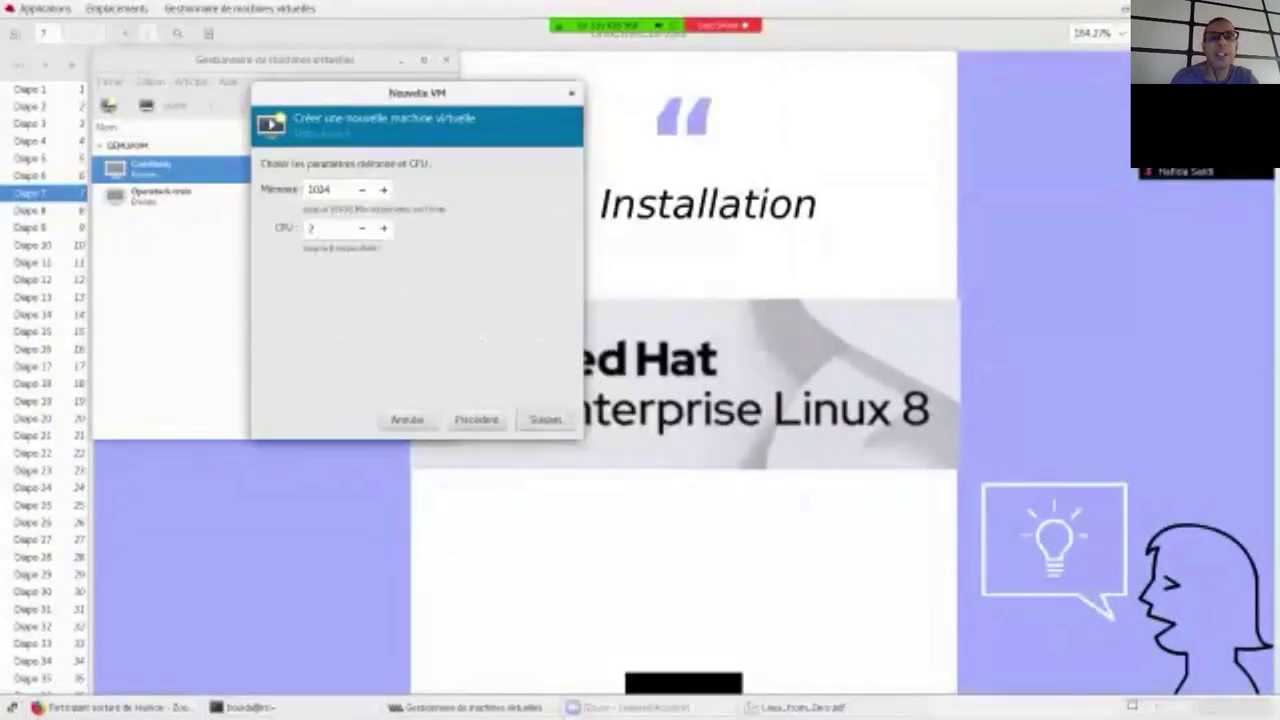
{"action": "left_click", "coordinate": [309, 189]}
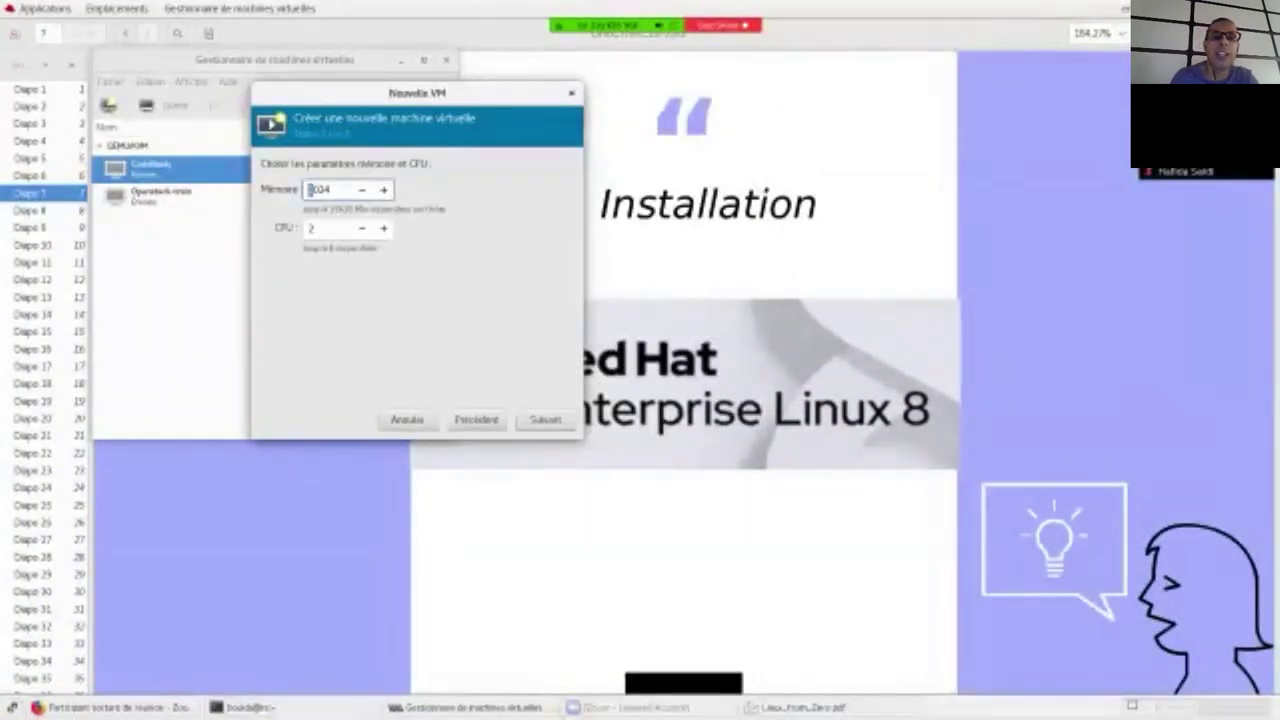
{"action": "key", "text": "Delete"}
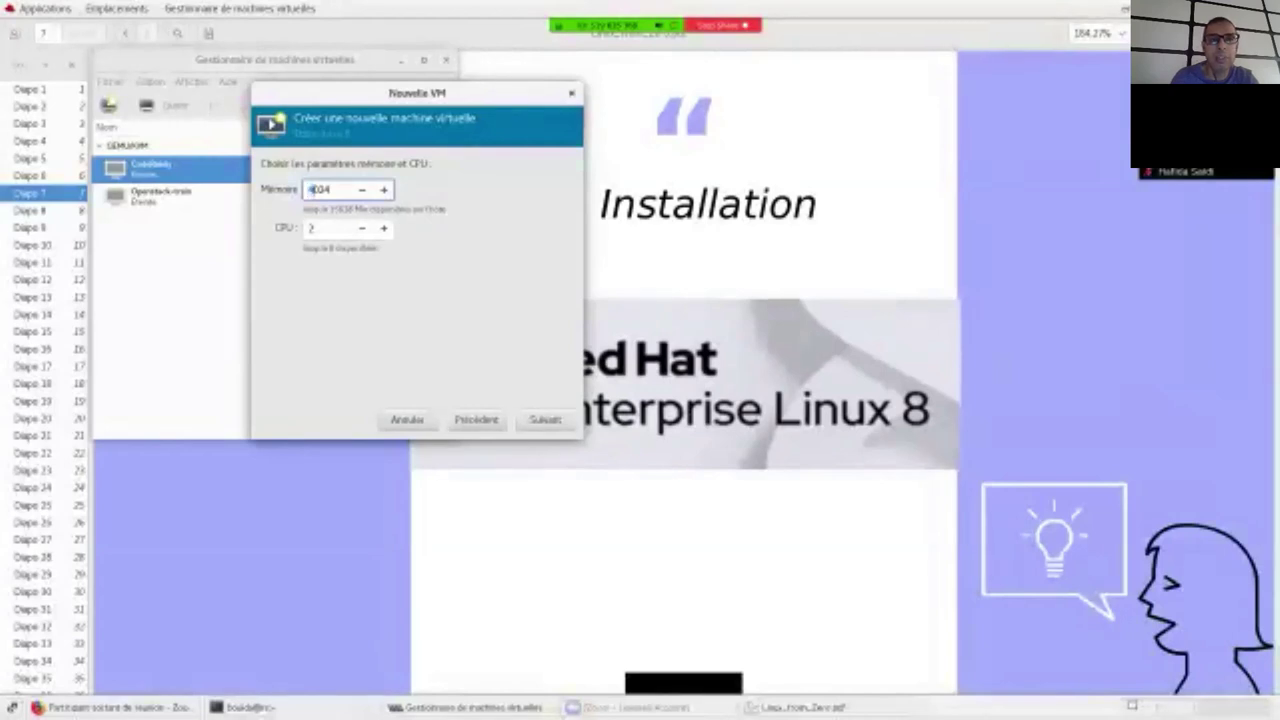
{"action": "type", "text": "4"}
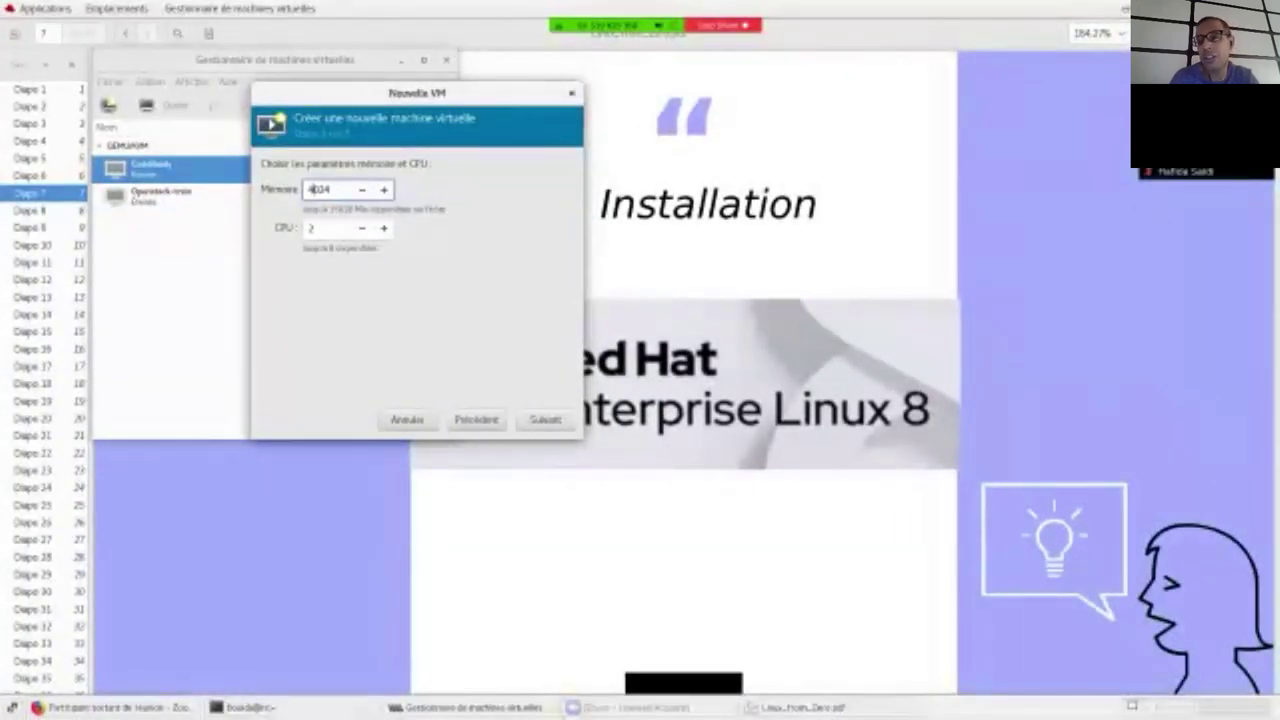
{"action": "key", "text": "Tab"}
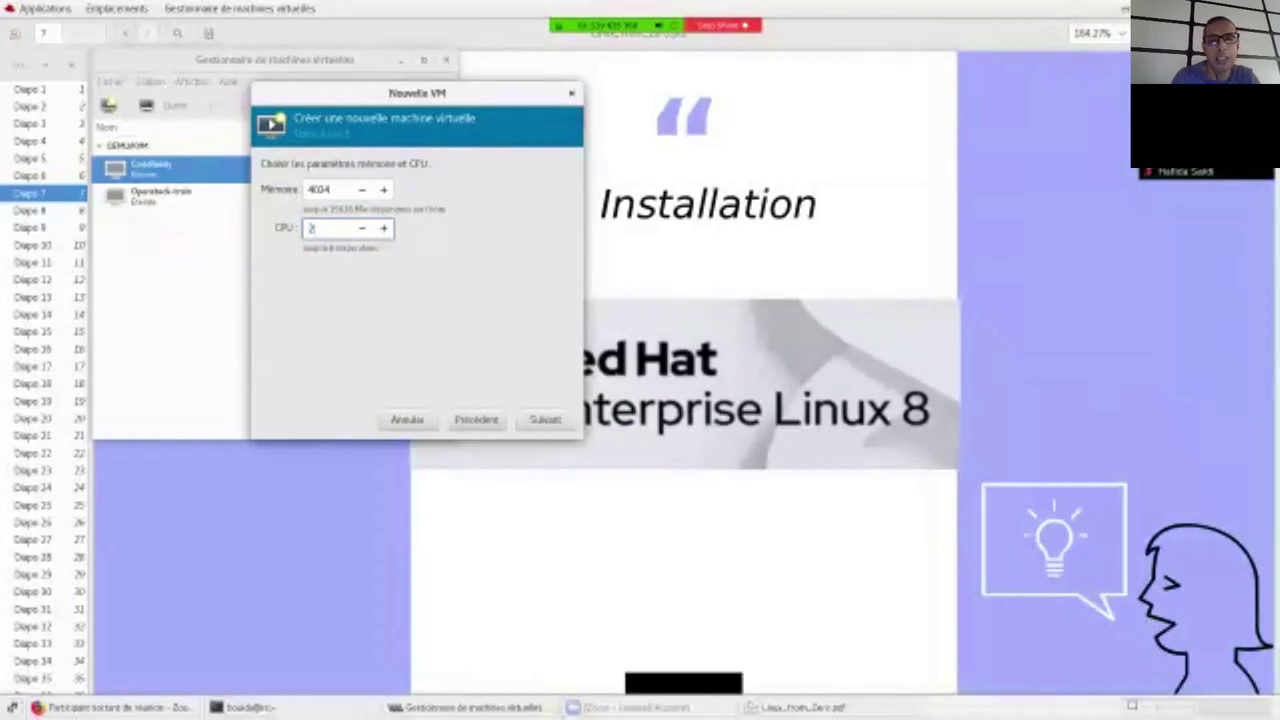
{"action": "key", "text": "Return"}
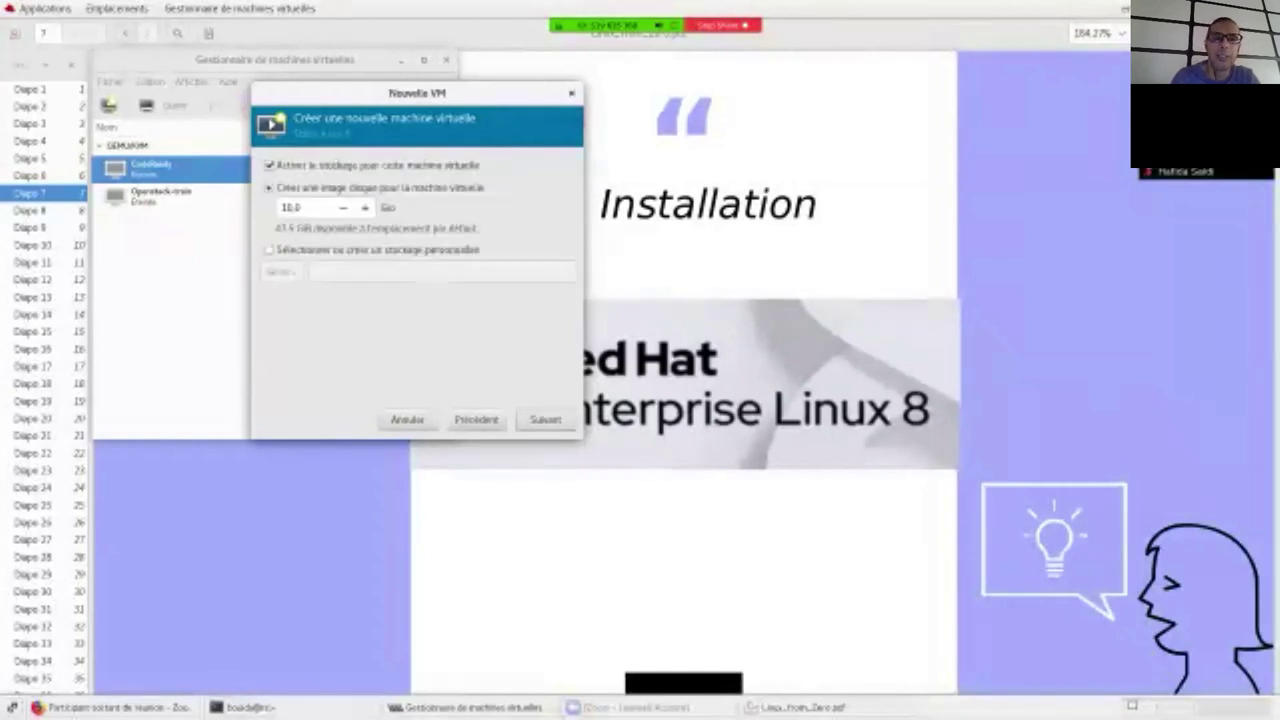
- Keep the VM disk image at 10,0 GiB and advance to the summary
{"action": "left_click", "coordinate": [292, 207]}
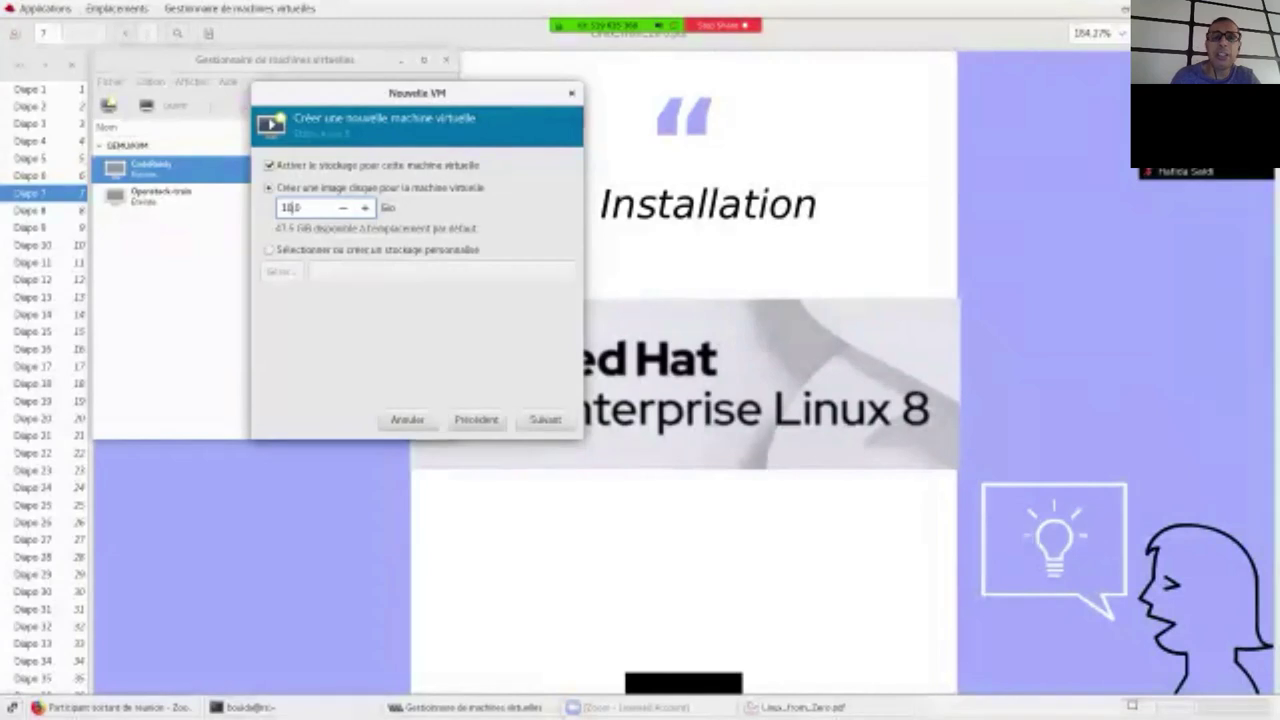
{"action": "left_click_drag", "start_coordinate": [293, 207], "coordinate": [282, 207]}
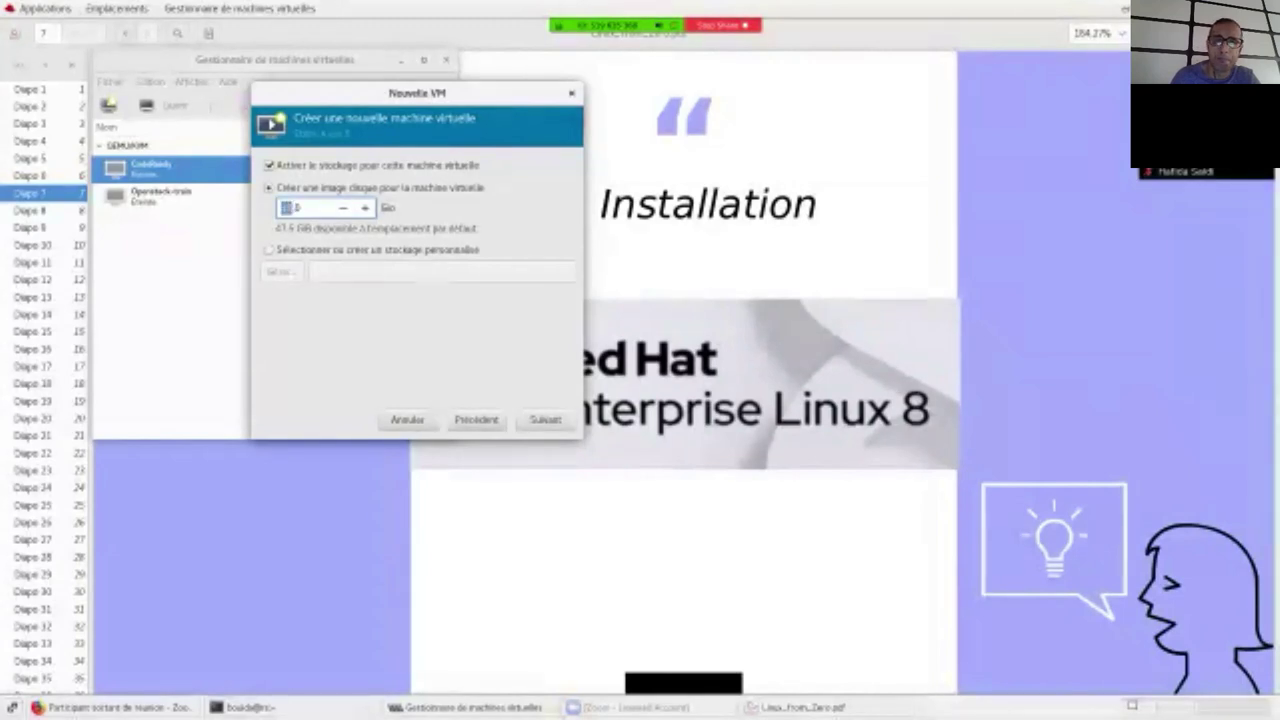
{"action": "type", "text": "10,0"}
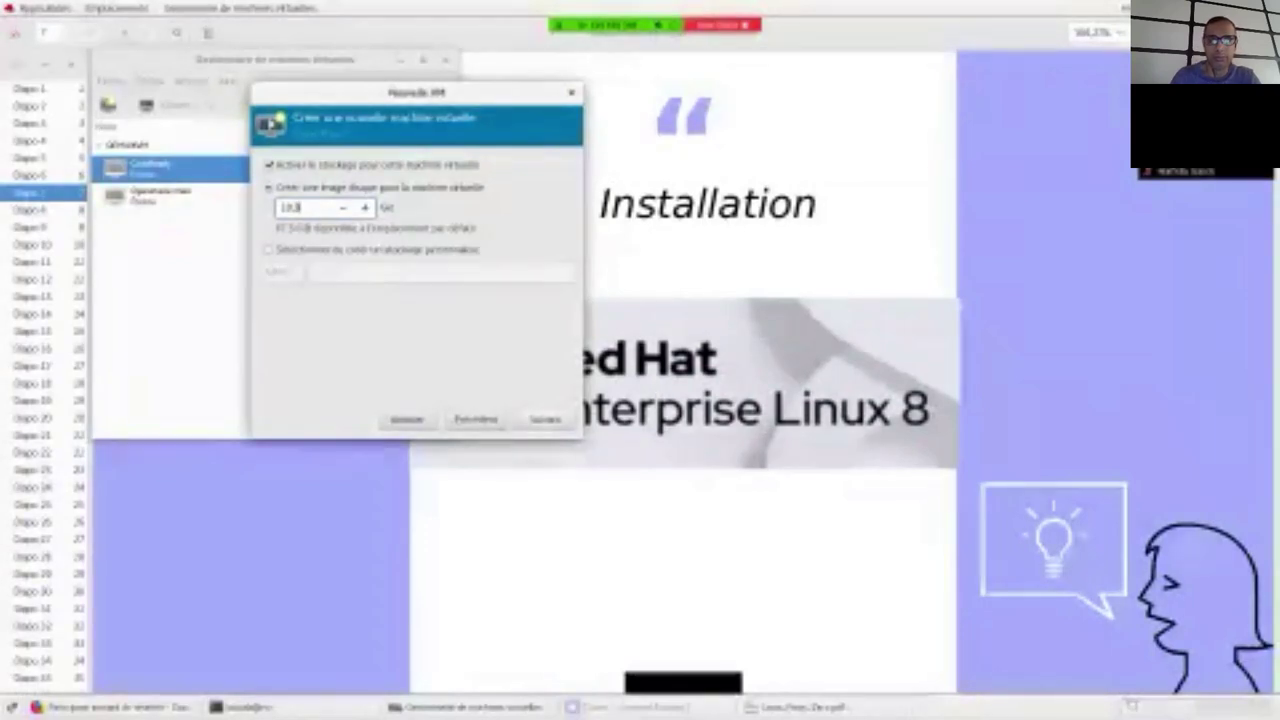
{"action": "key", "text": "Return"}
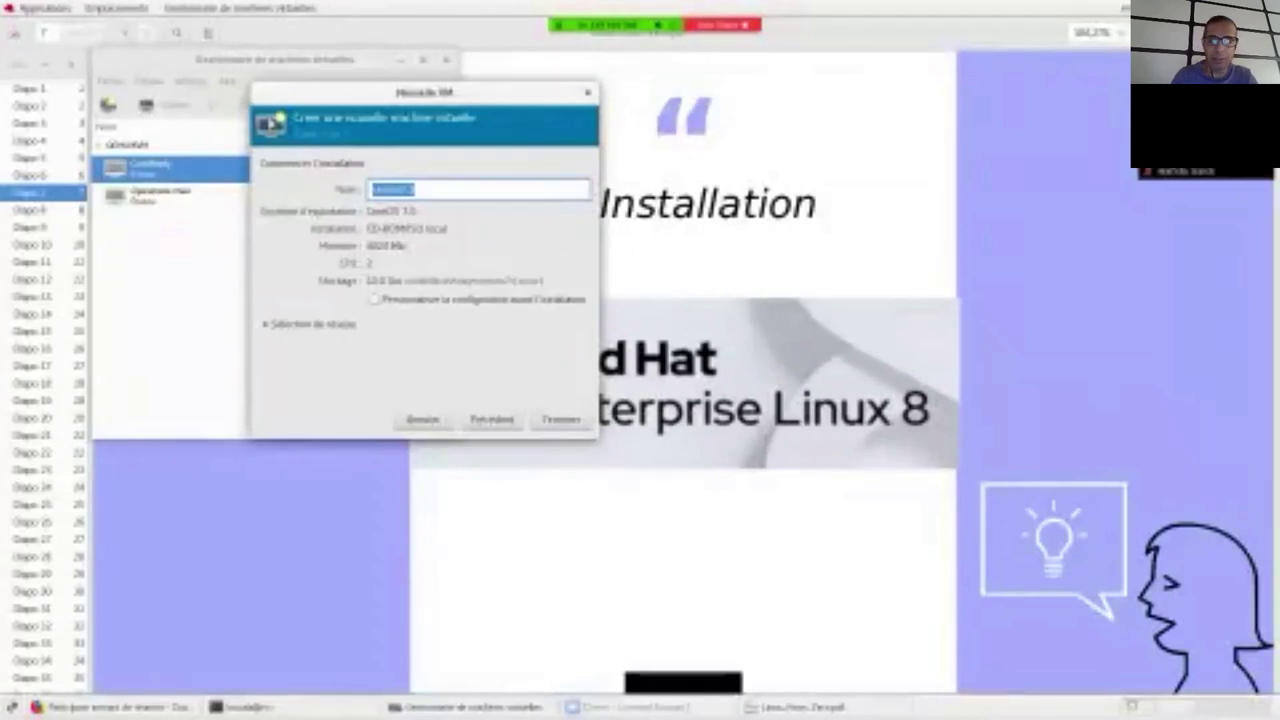
- Name the VM 'Linux-From-Zero' and finish creating it
{"action": "type", "text": "Li"}
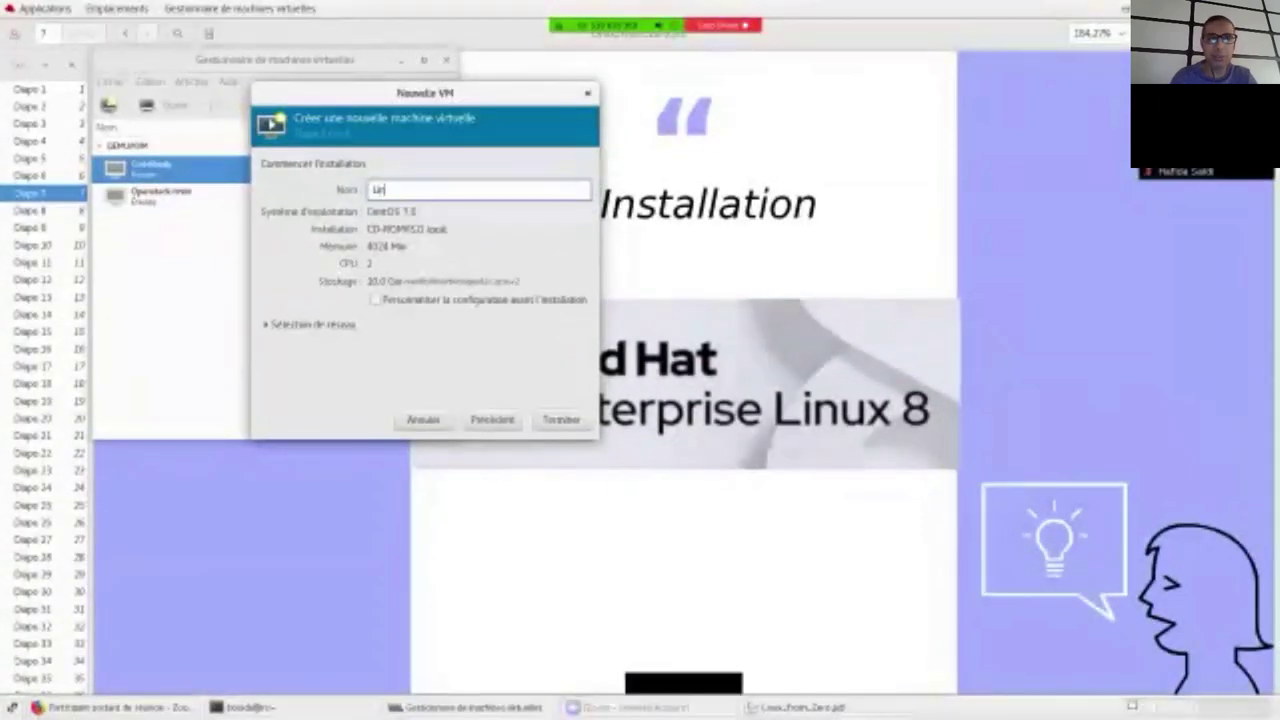
{"action": "type", "text": "nux-Fr"}
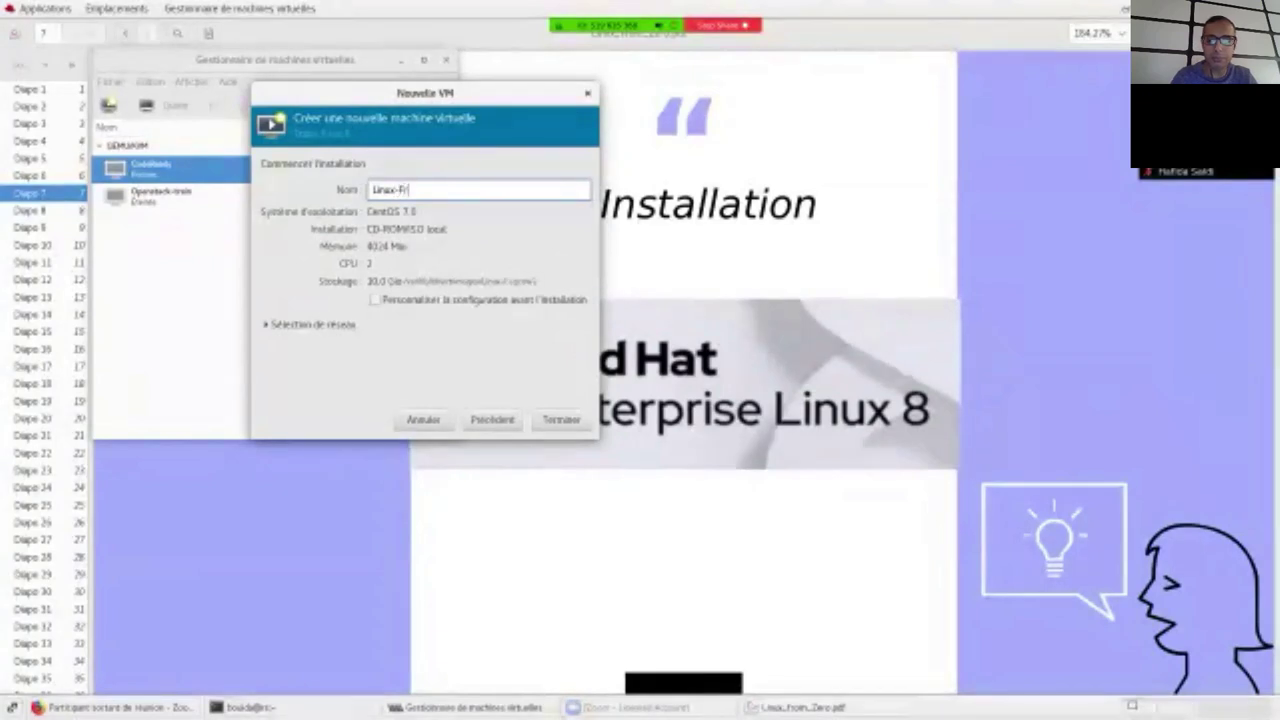
{"action": "type", "text": "om-Zero"}
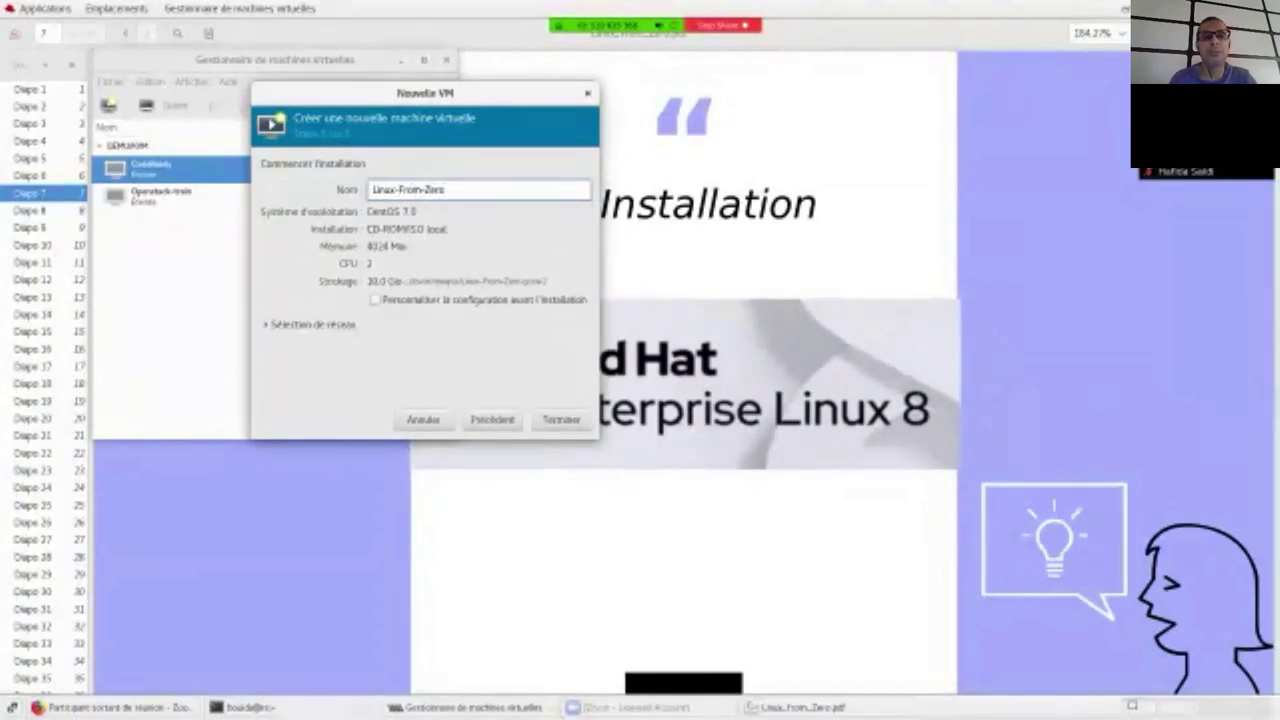
{"action": "left_click", "coordinate": [310, 324]}
{"action": "left_click", "coordinate": [310, 324]}
{"action": "left_click", "coordinate": [561, 419]}
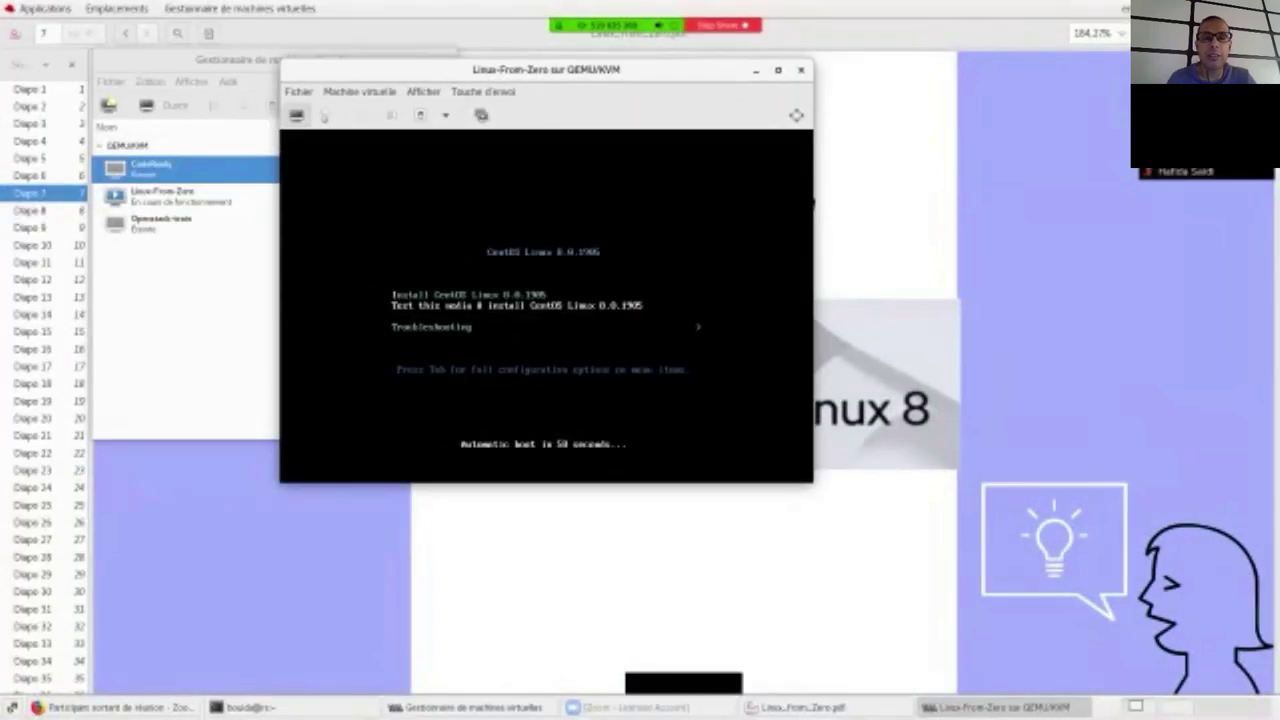
- Browse the CentOS boot menu entries and open the Troubleshooting submenu
{"action": "left_click", "coordinate": [697, 326]}
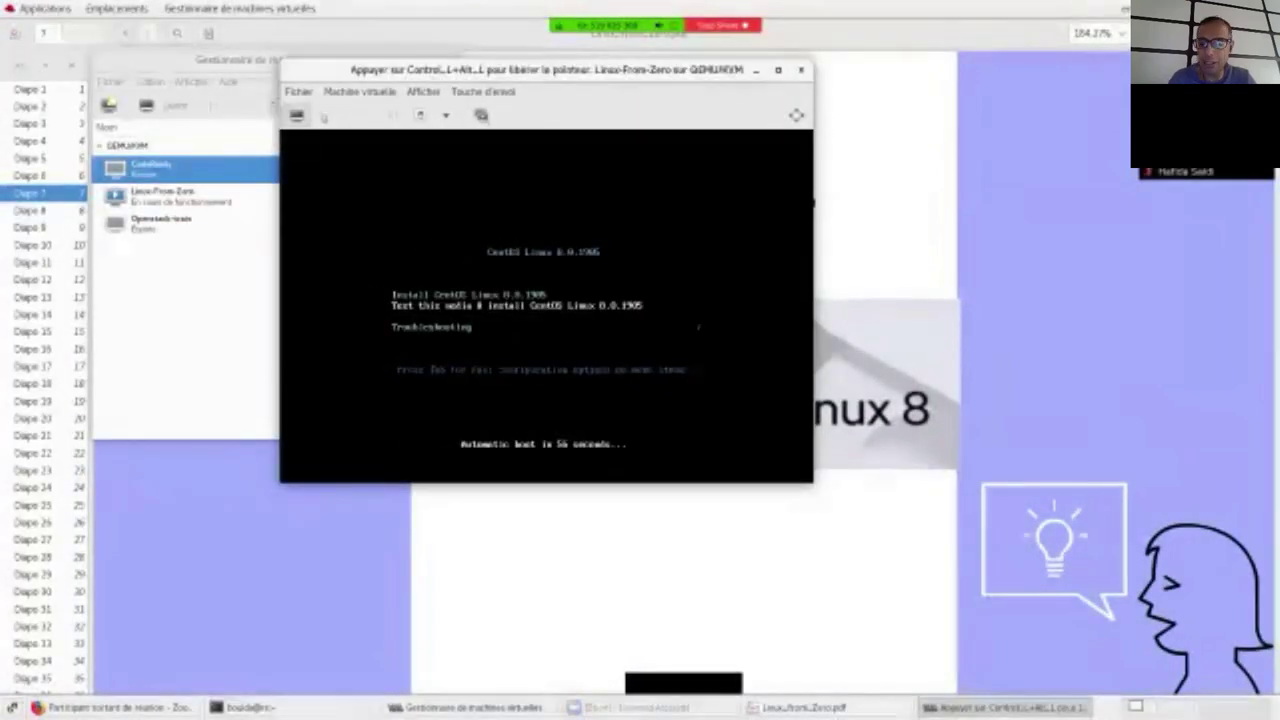
{"action": "key", "text": "Up"}
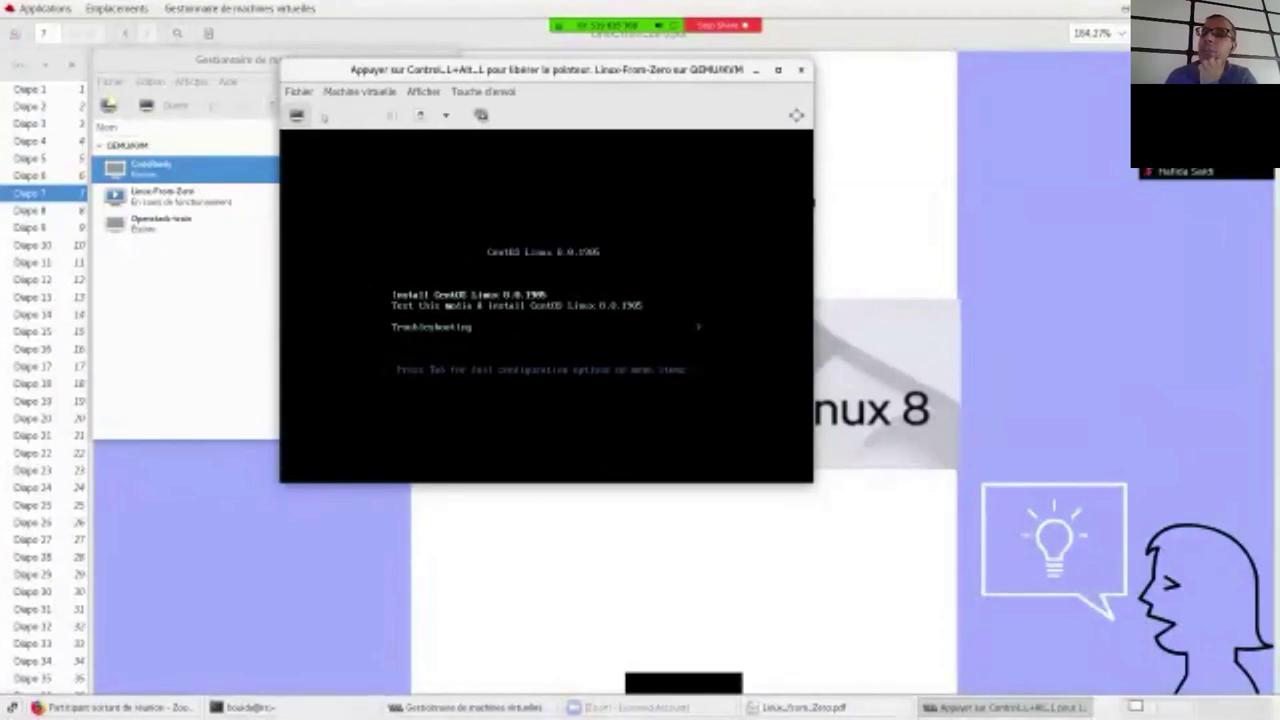
{"action": "key", "text": "Down"}
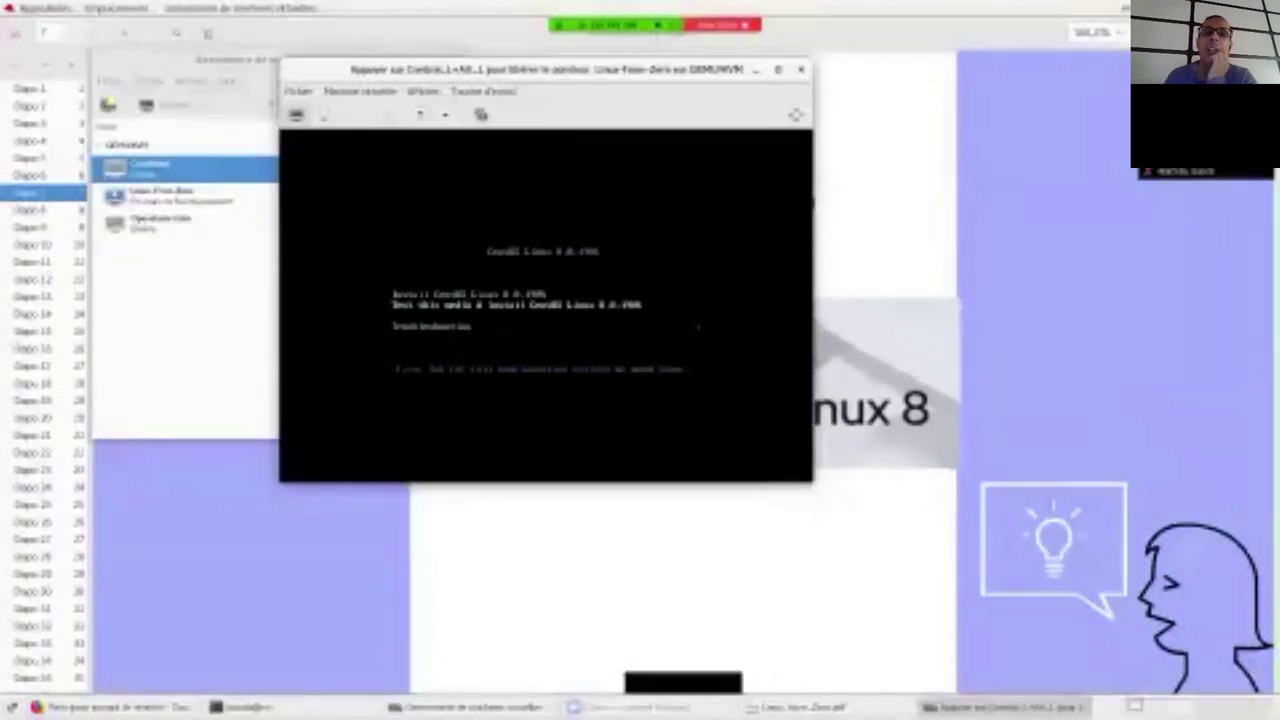
{"action": "key", "text": "Down"}
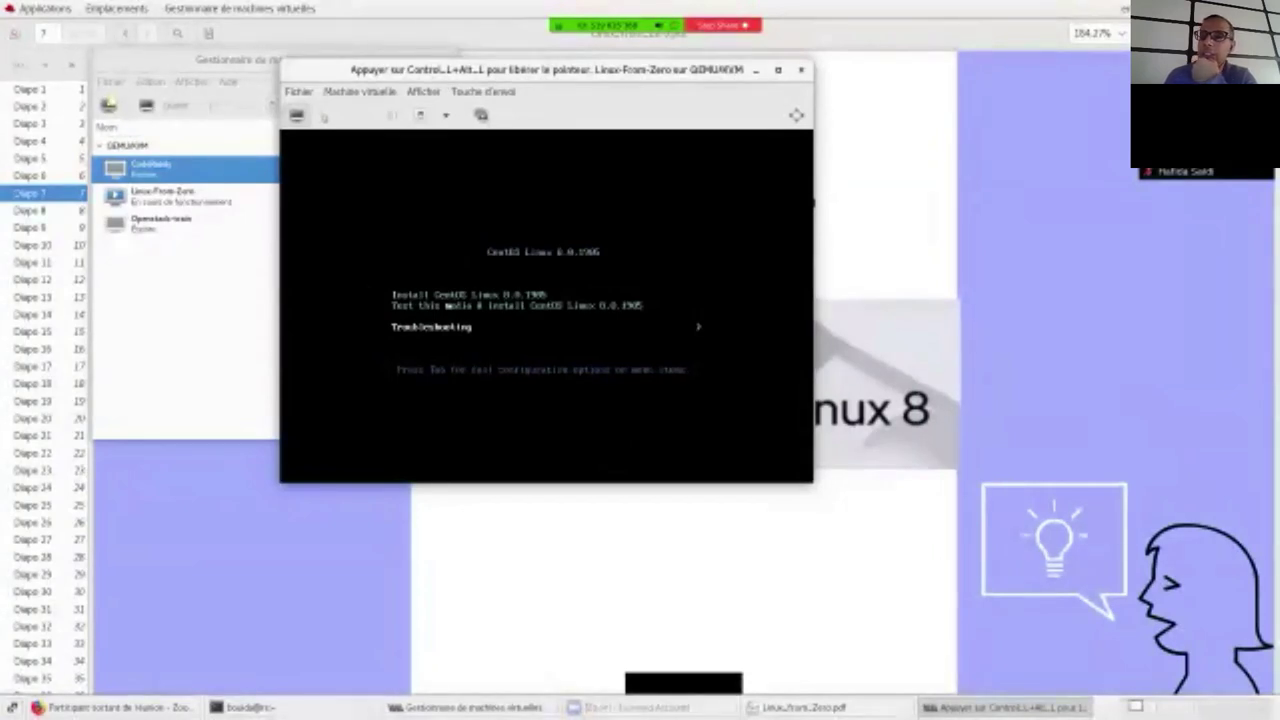
{"action": "key", "text": "Up"}
{"action": "key", "text": "Up"}
{"action": "key", "text": "Down"}
{"action": "key", "text": "Down"}
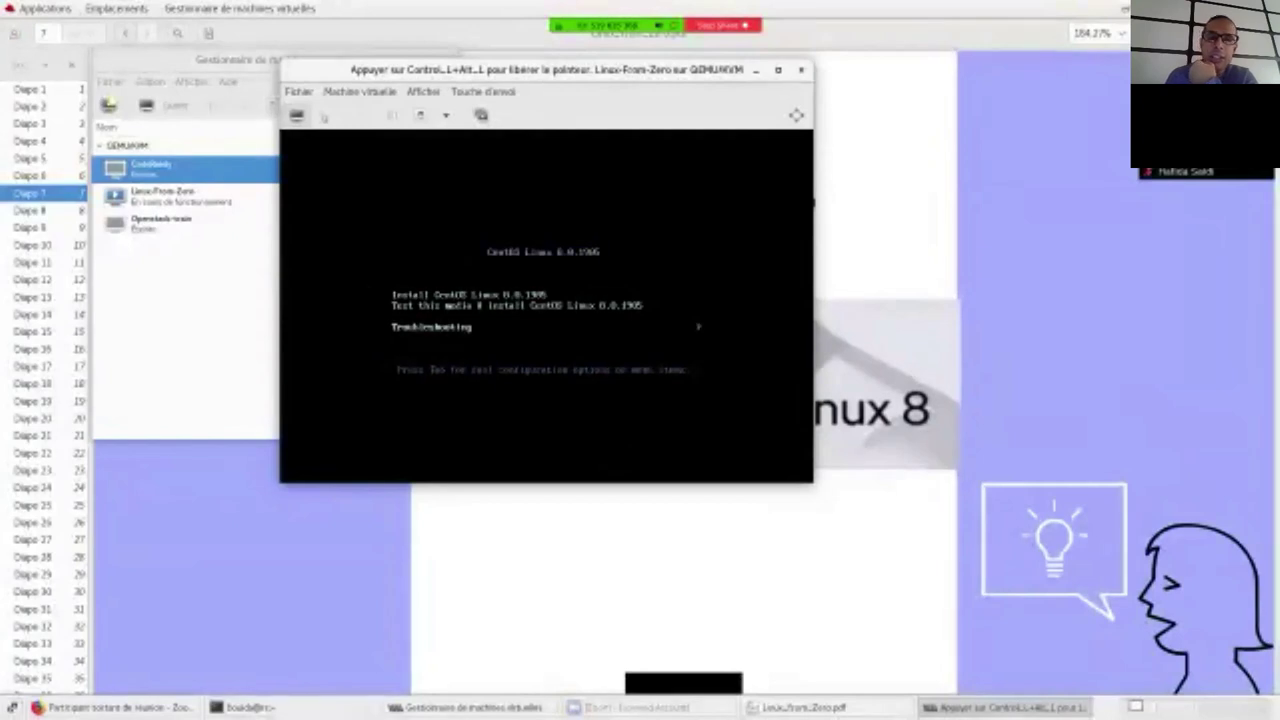
{"action": "key", "text": "Up"}
{"action": "key", "text": "Up"}
{"action": "key", "text": "Down"}
{"action": "key", "text": "Down"}
{"action": "key", "text": "Up"}
{"action": "key", "text": "Up"}
{"action": "key", "text": "Down"}
{"action": "key", "text": "Down"}
{"action": "key", "text": "Up"}
{"action": "key", "text": "Up"}
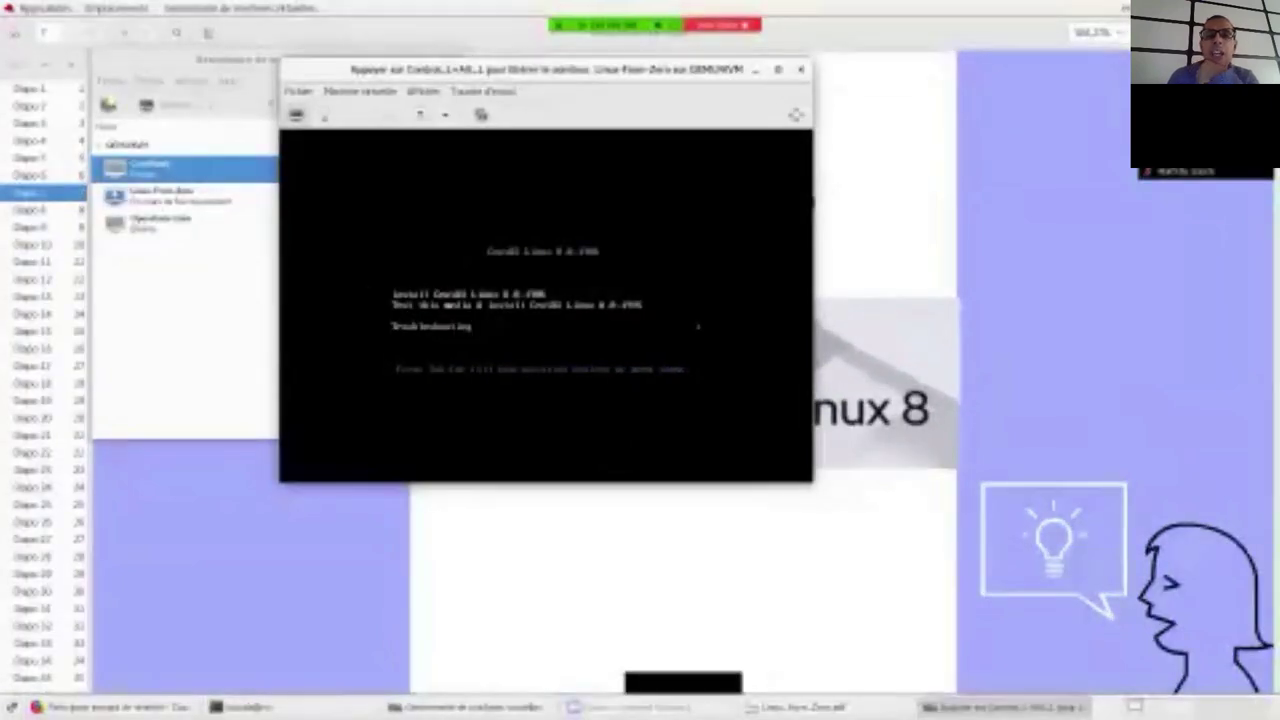
{"action": "key", "text": "Down"}
{"action": "key", "text": "Down"}
{"action": "key", "text": "Up"}
{"action": "key", "text": "Up"}
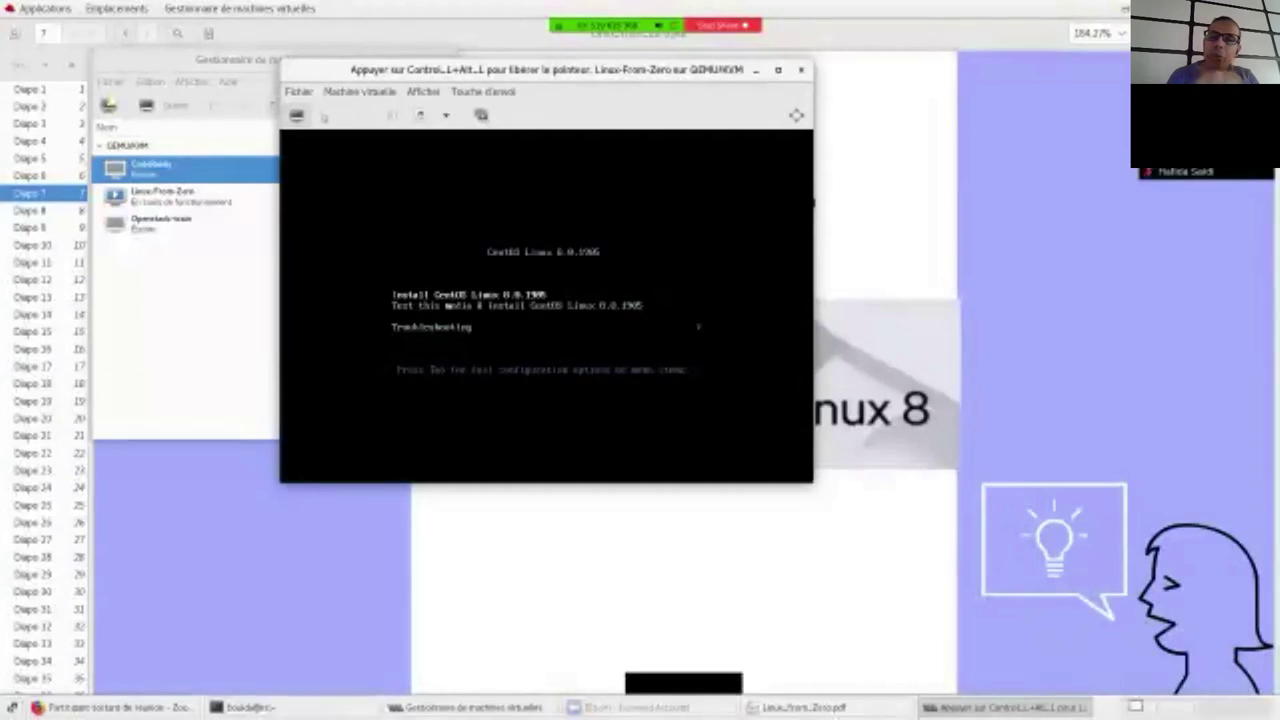
{"action": "key", "text": "Down"}
{"action": "key", "text": "Down"}
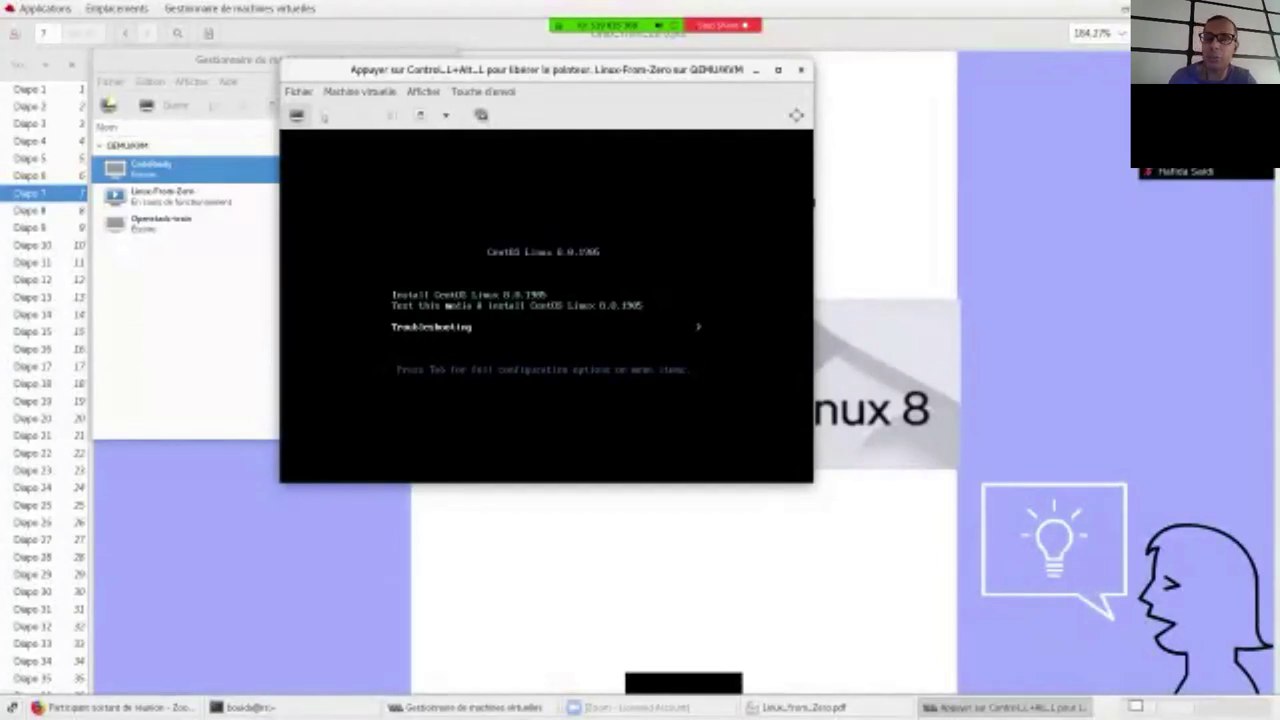
{"action": "key", "text": "Return"}
{"action": "key", "text": "Down"}
{"action": "key", "text": "Down"}
{"action": "key", "text": "Down"}
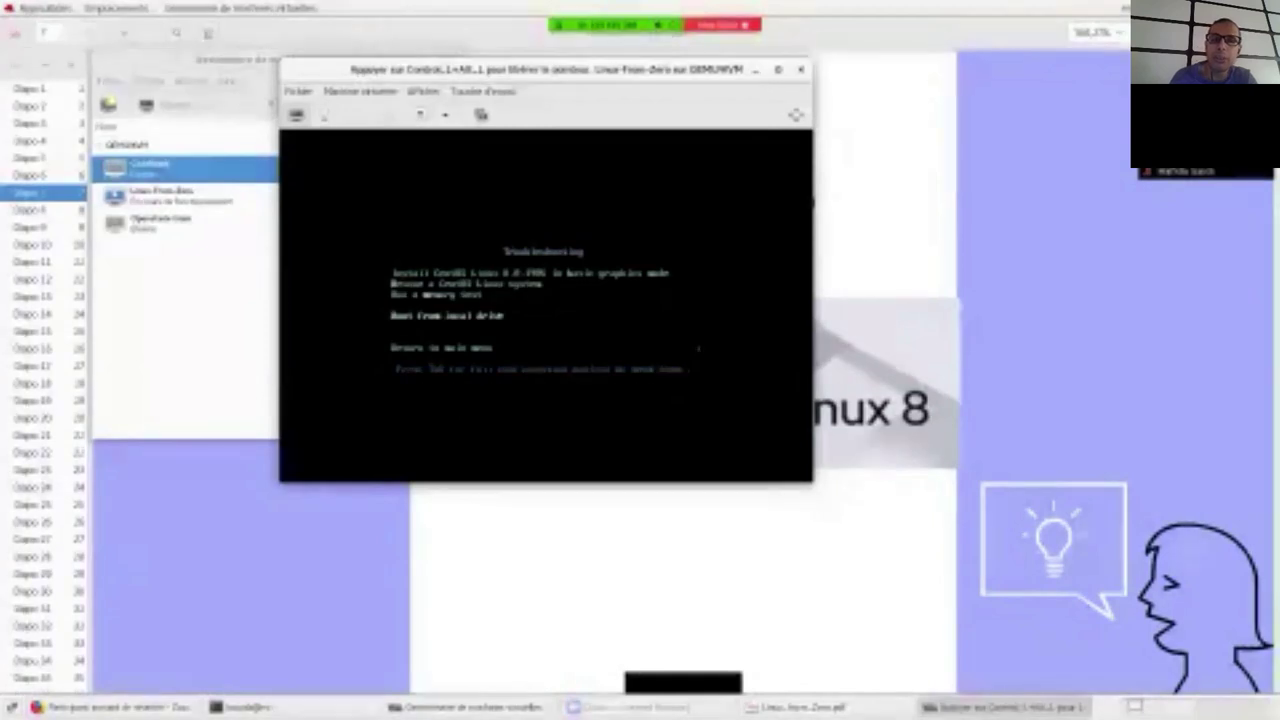
- Review the Troubleshooting options, then install CentOS Linux 8.0.1905 in basic graphics mode
{"action": "key", "text": "Up"}
{"action": "key", "text": "Down"}
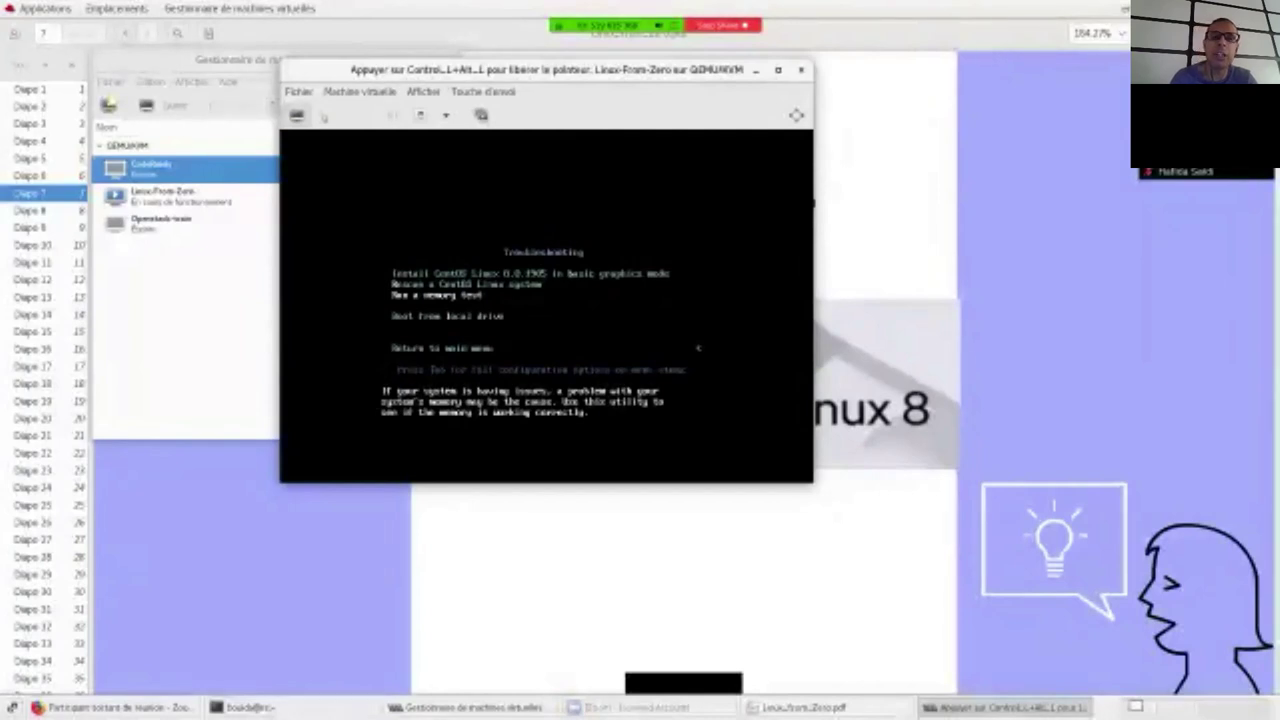
{"action": "key", "text": "Up"}
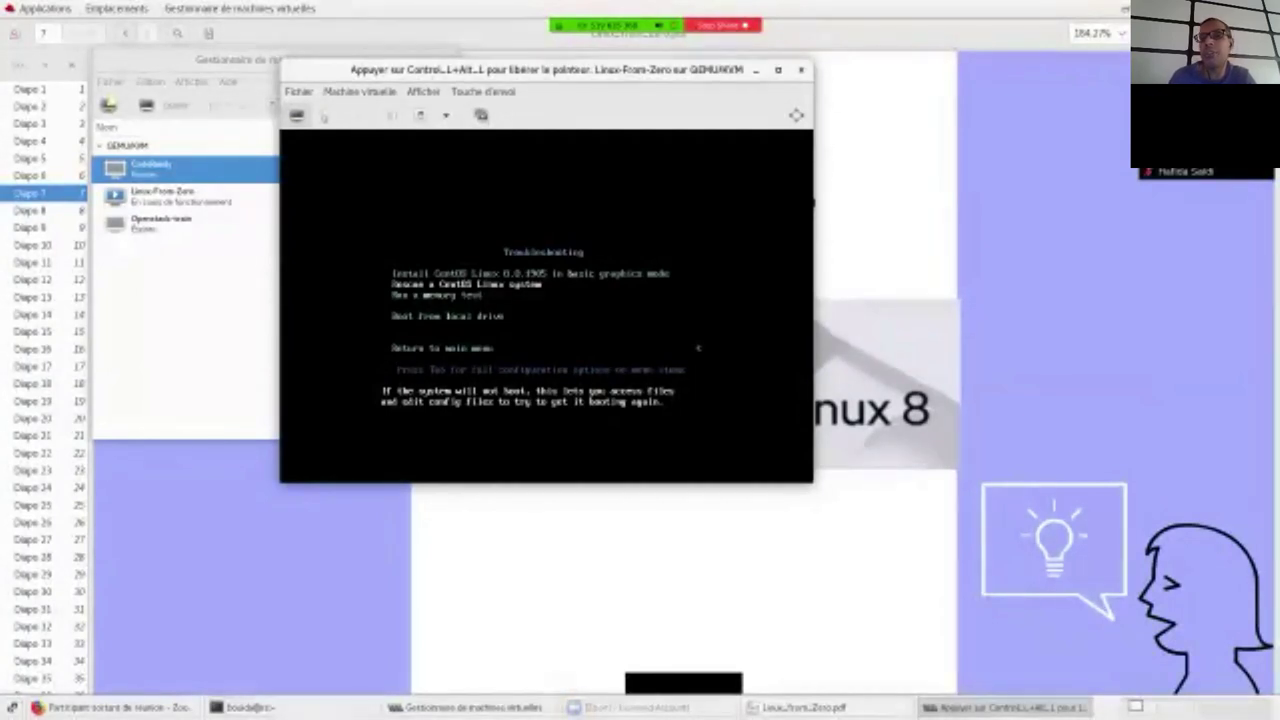
{"action": "key", "text": "Up"}
{"action": "key", "text": "Down"}
{"action": "key", "text": "Up"}
{"action": "key", "text": "Down"}
{"action": "key", "text": "Down"}
{"action": "key", "text": "Up"}
{"action": "key", "text": "Up"}
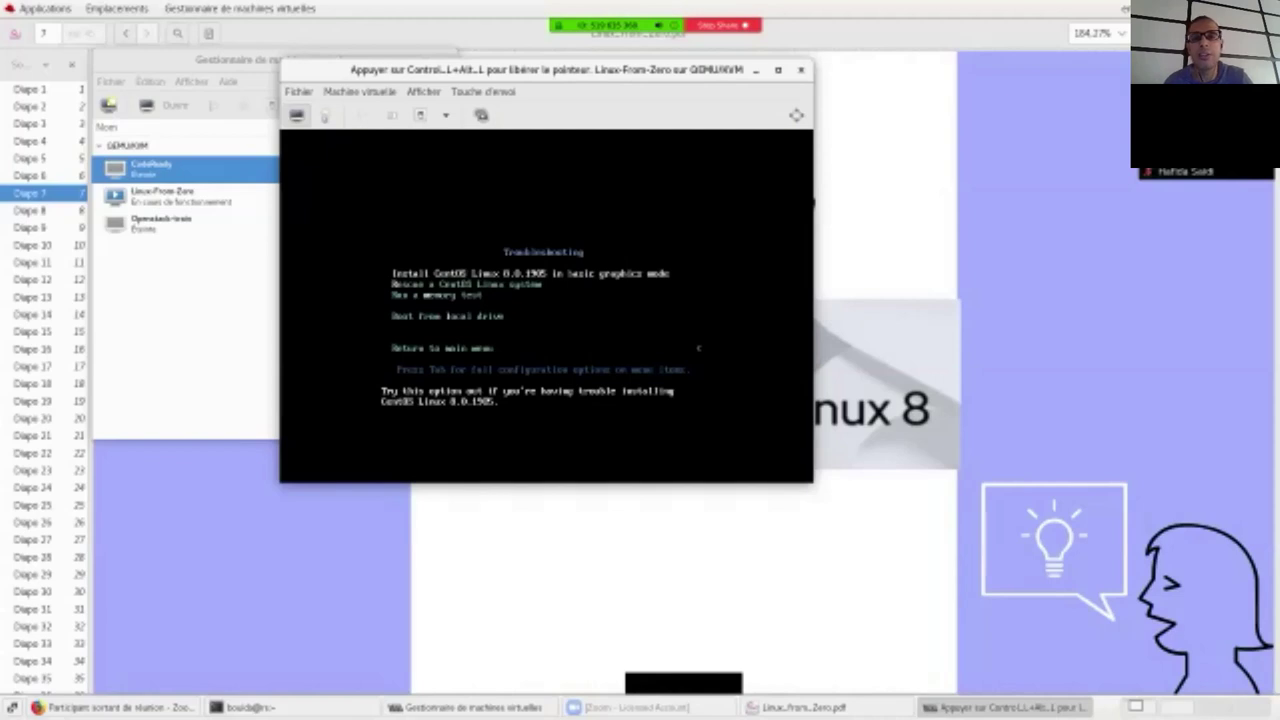
{"action": "key", "text": "Return"}
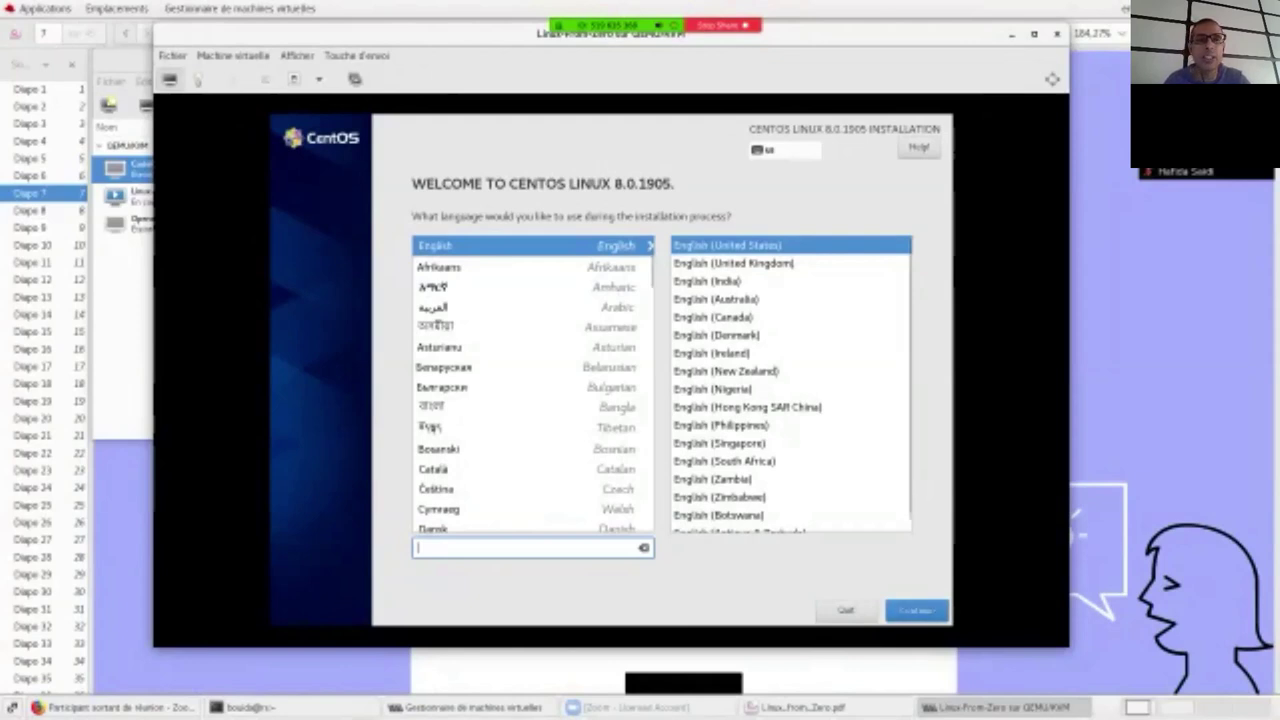
- Send Ctrl+Alt+F2, Ctrl+Alt+F3 and Ctrl+Alt+F4 to the VM to view its text consoles
{"action": "left_click", "coordinate": [357, 55]}
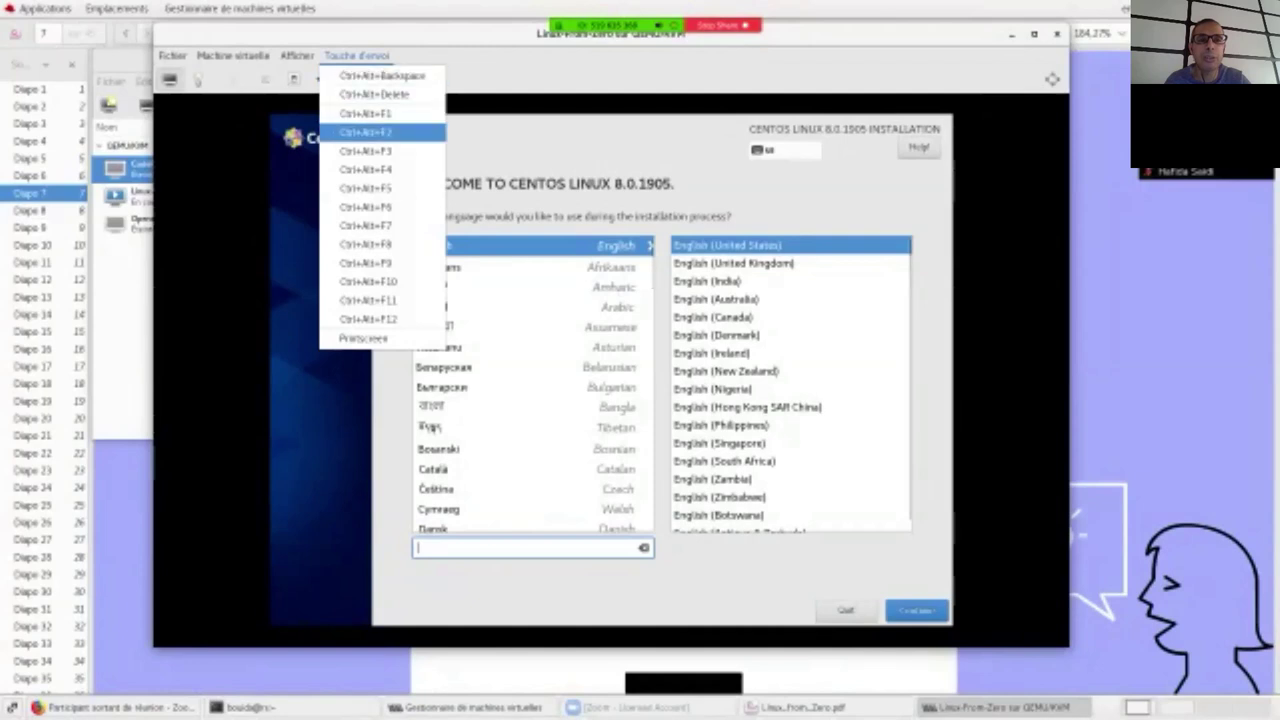
{"action": "left_click", "coordinate": [365, 132]}
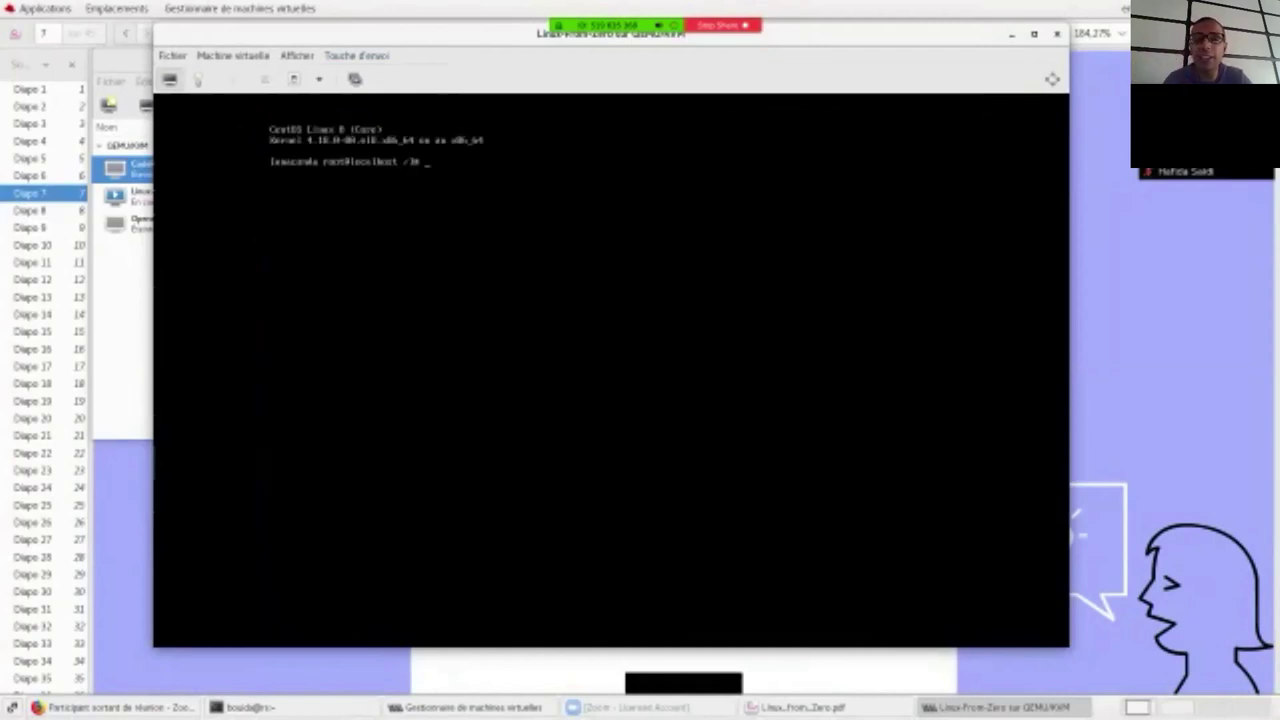
{"action": "left_click", "coordinate": [356, 55]}
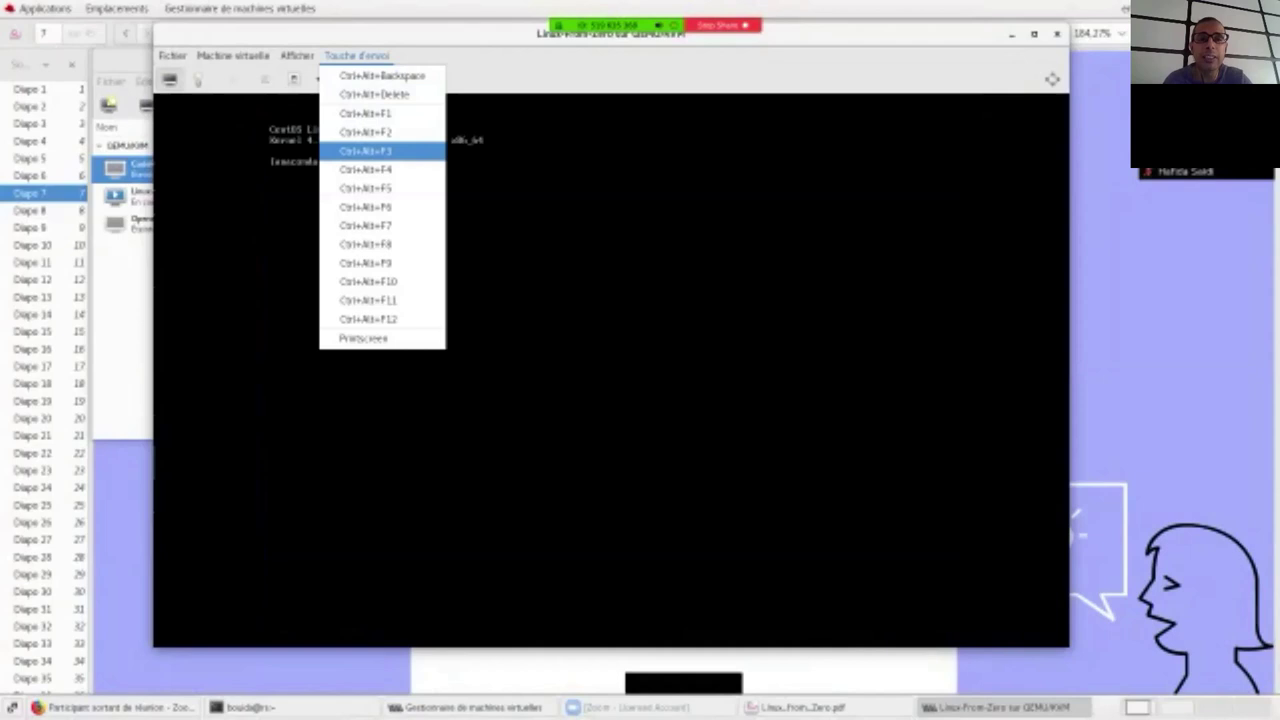
{"action": "left_click", "coordinate": [370, 146]}
{"action": "left_click", "coordinate": [356, 55]}
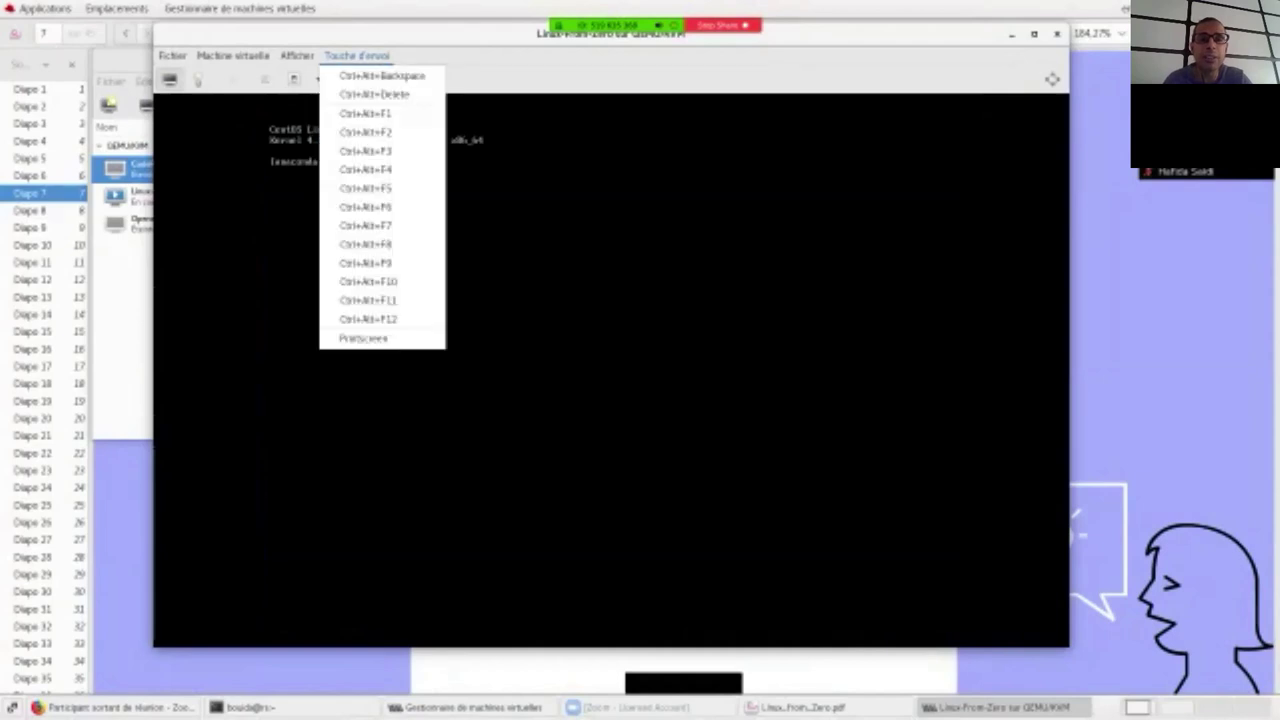
{"action": "left_click", "coordinate": [365, 150]}
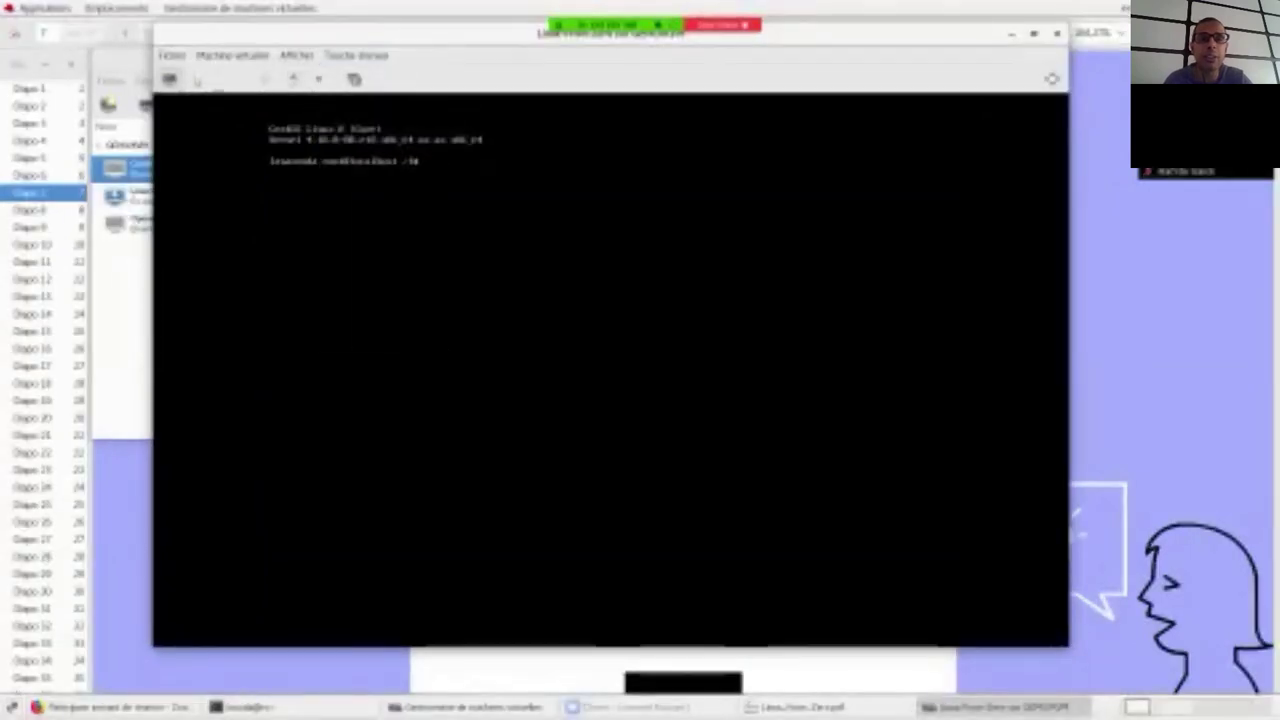
{"action": "left_click", "coordinate": [356, 55]}
{"action": "left_click", "coordinate": [365, 169]}
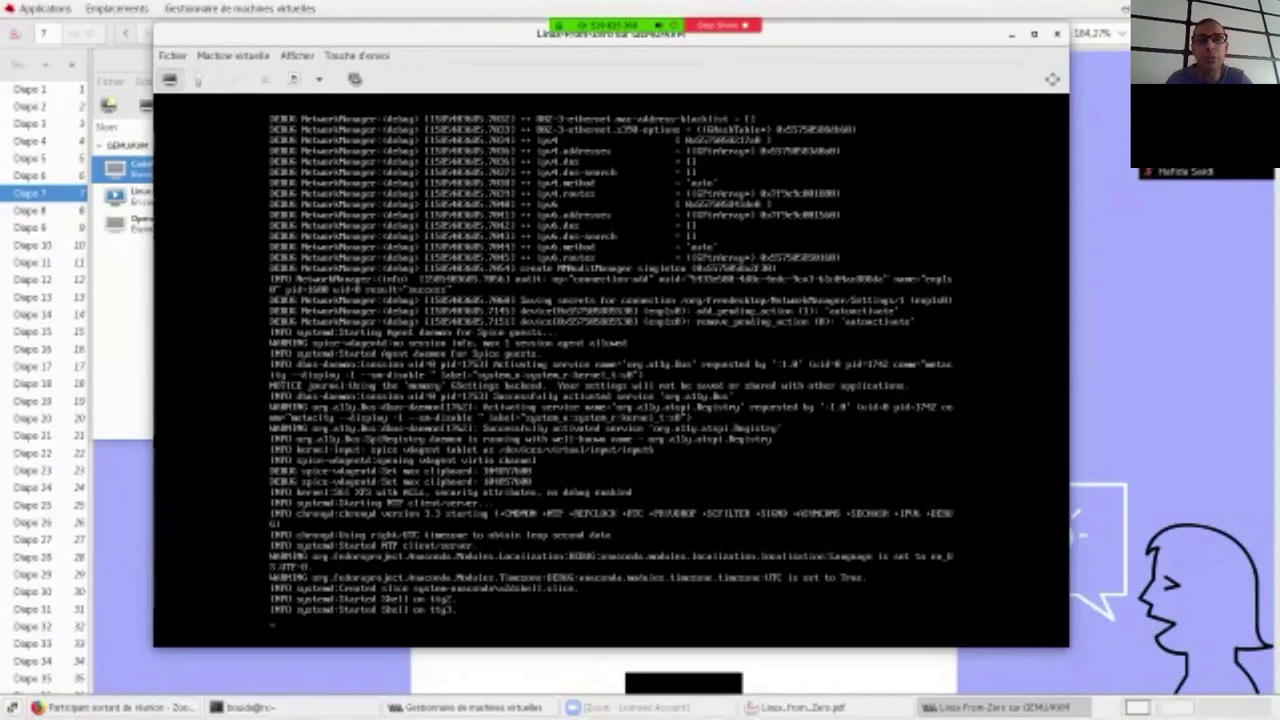
- Switch the VM between the graphical installer and its second text console
{"action": "left_click", "coordinate": [357, 55]}
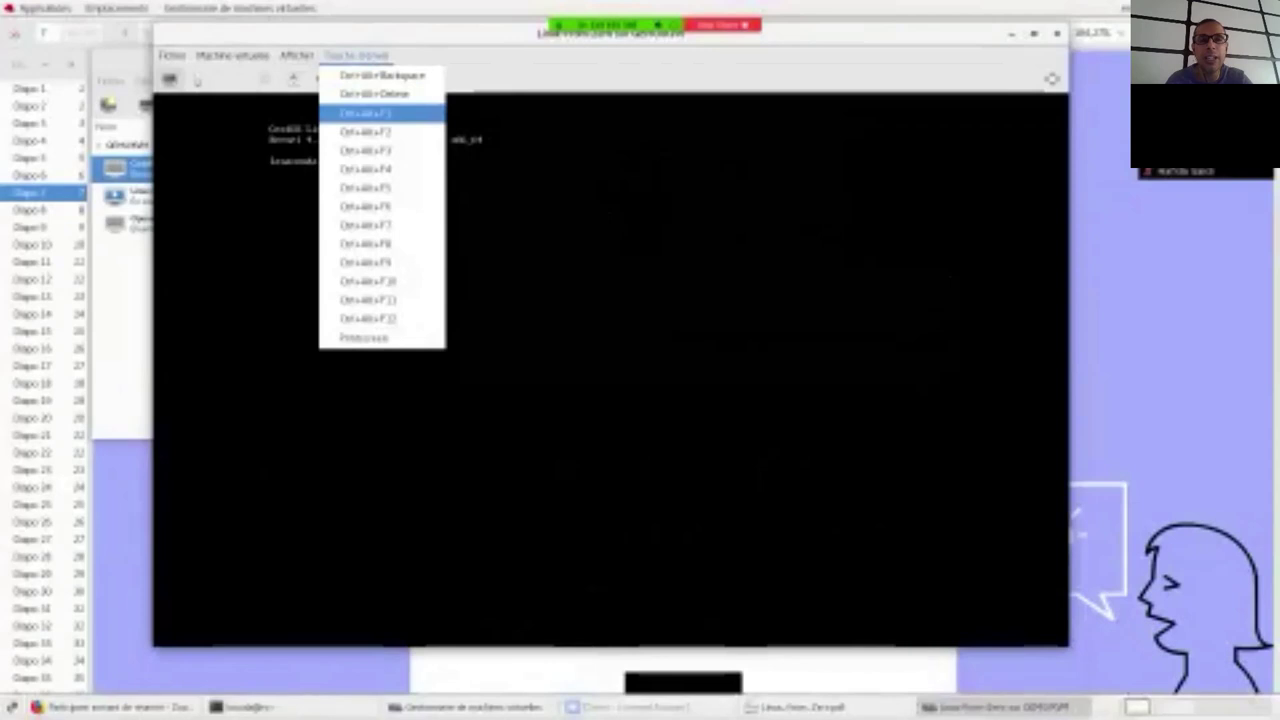
{"action": "left_click", "coordinate": [380, 206]}
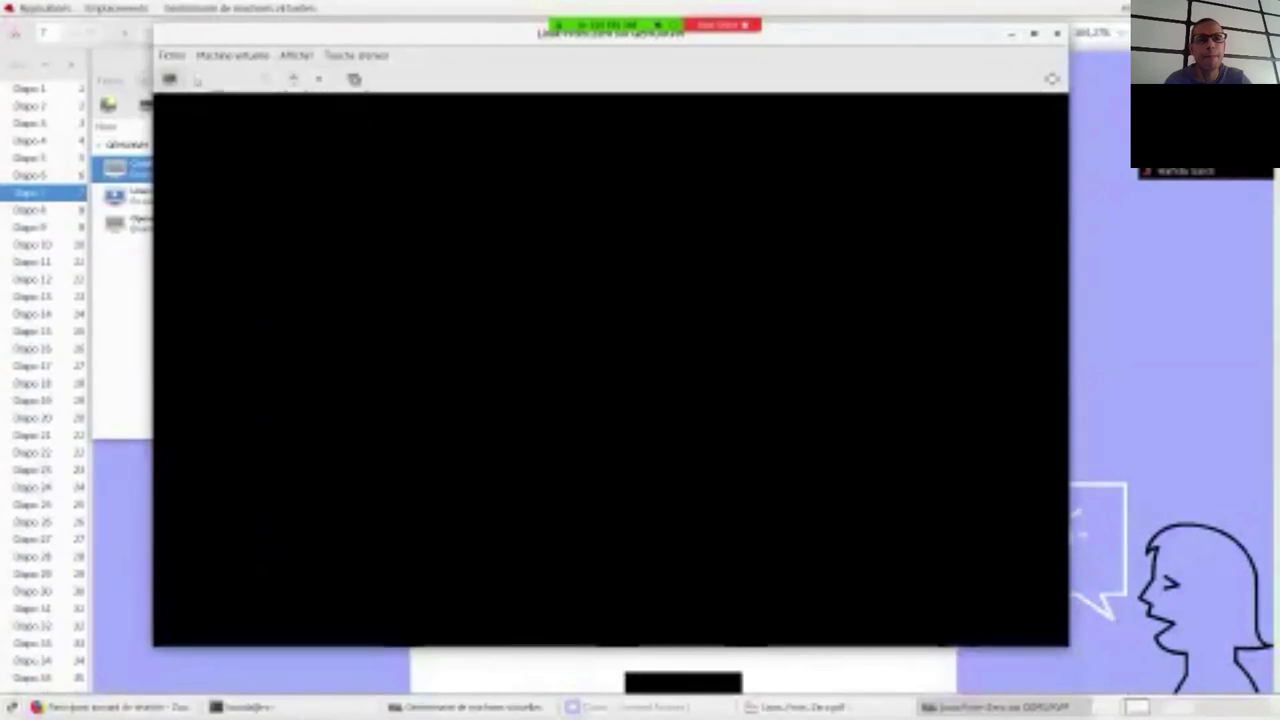
{"action": "left_click", "coordinate": [356, 55]}
{"action": "left_click", "coordinate": [365, 131]}
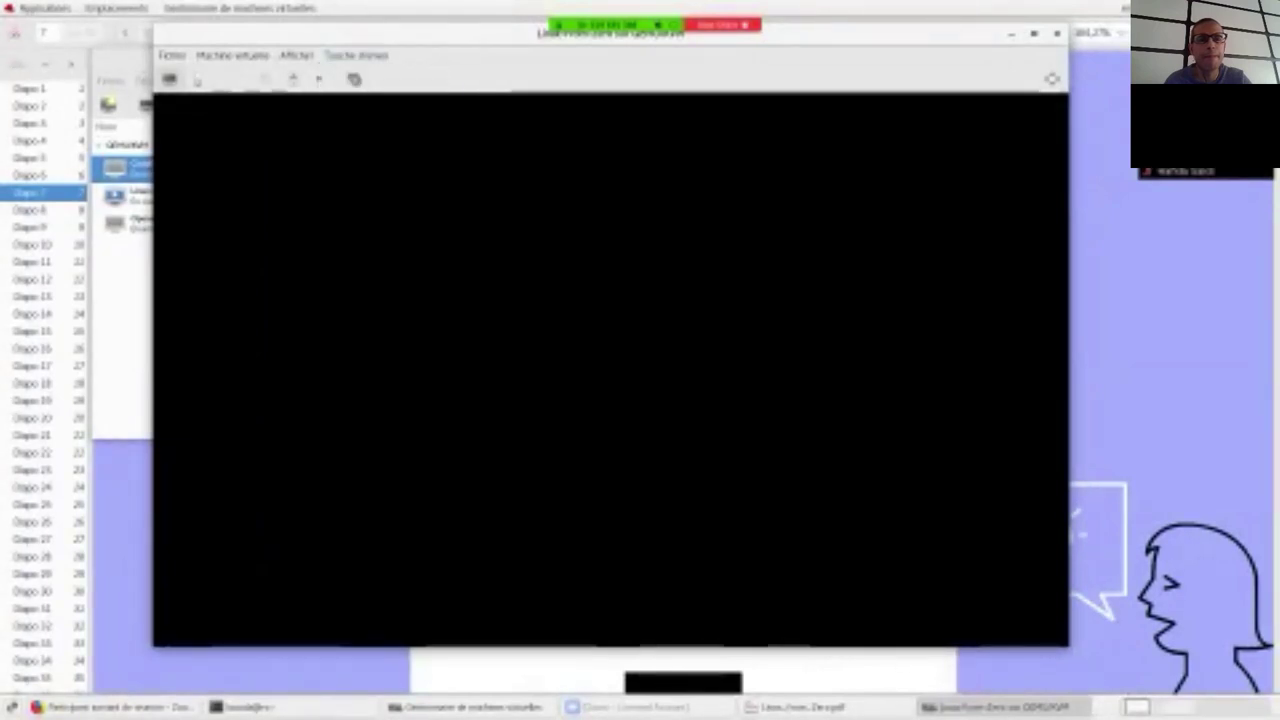
{"action": "left_click", "coordinate": [356, 55]}
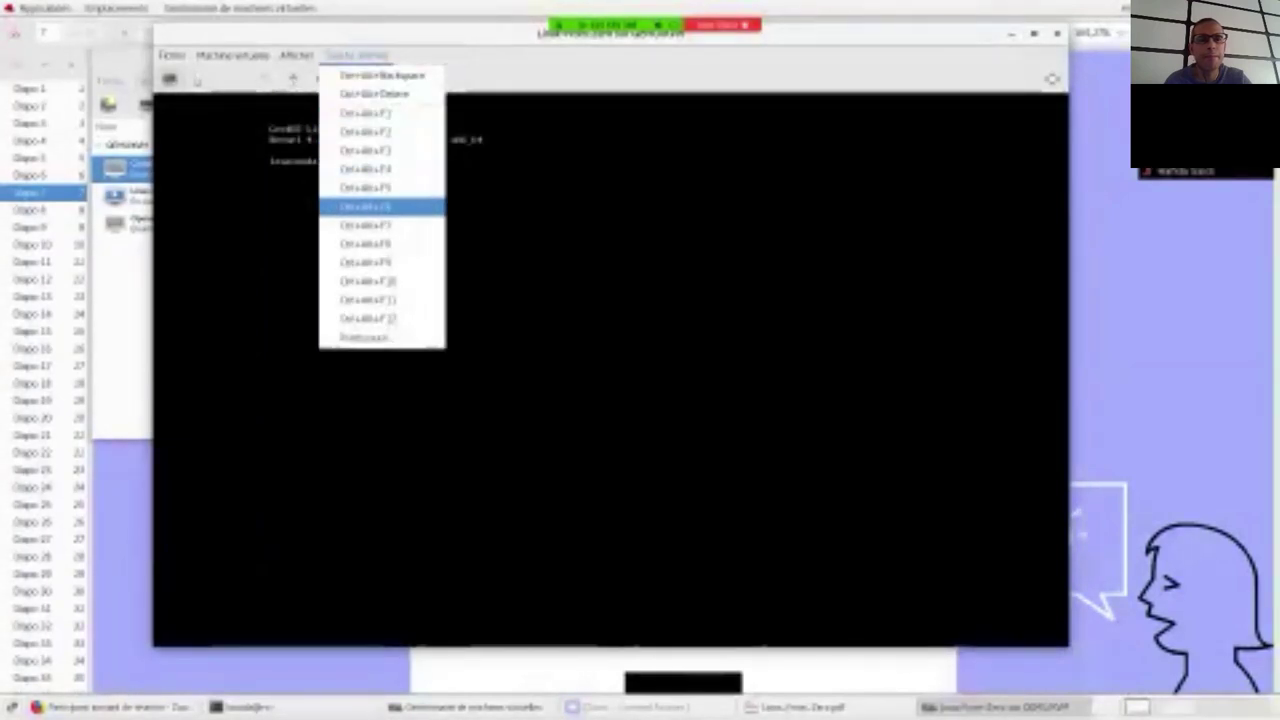
{"action": "left_click", "coordinate": [365, 206]}
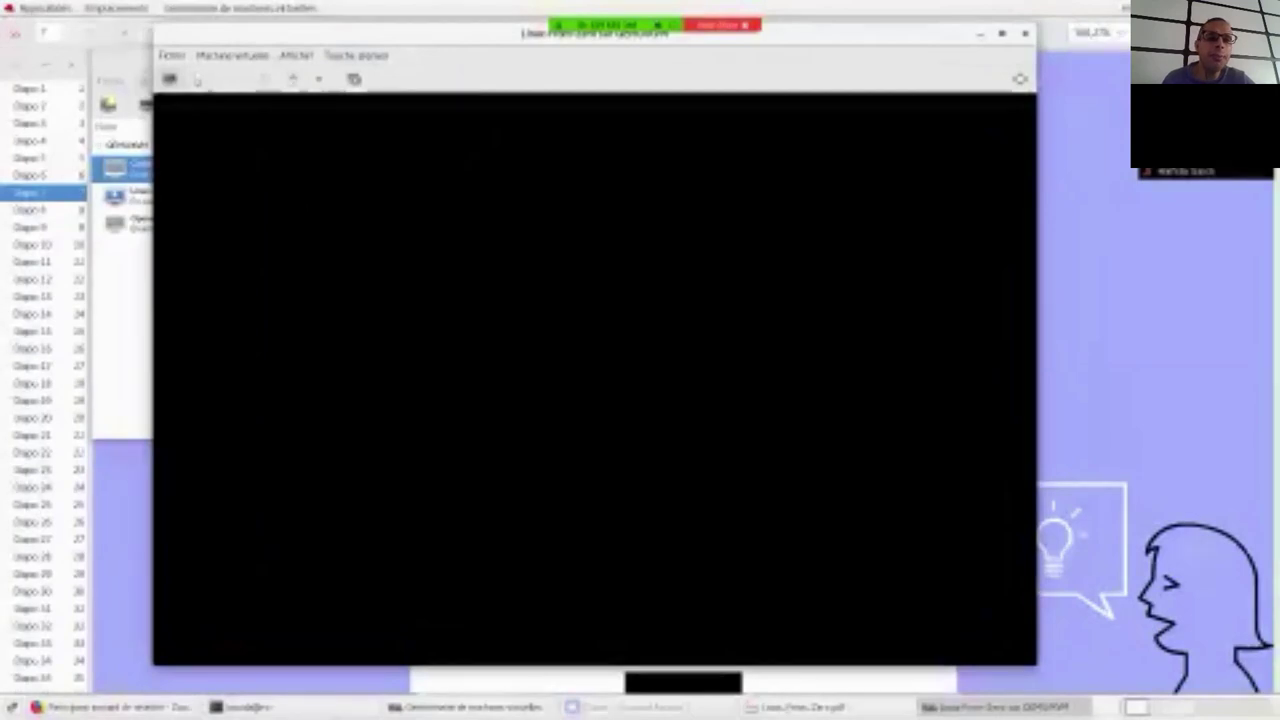
- Glance at the power options, then move the guest to its third and fourth text consoles
{"action": "left_click", "coordinate": [318, 79]}
{"action": "key", "text": "Escape"}
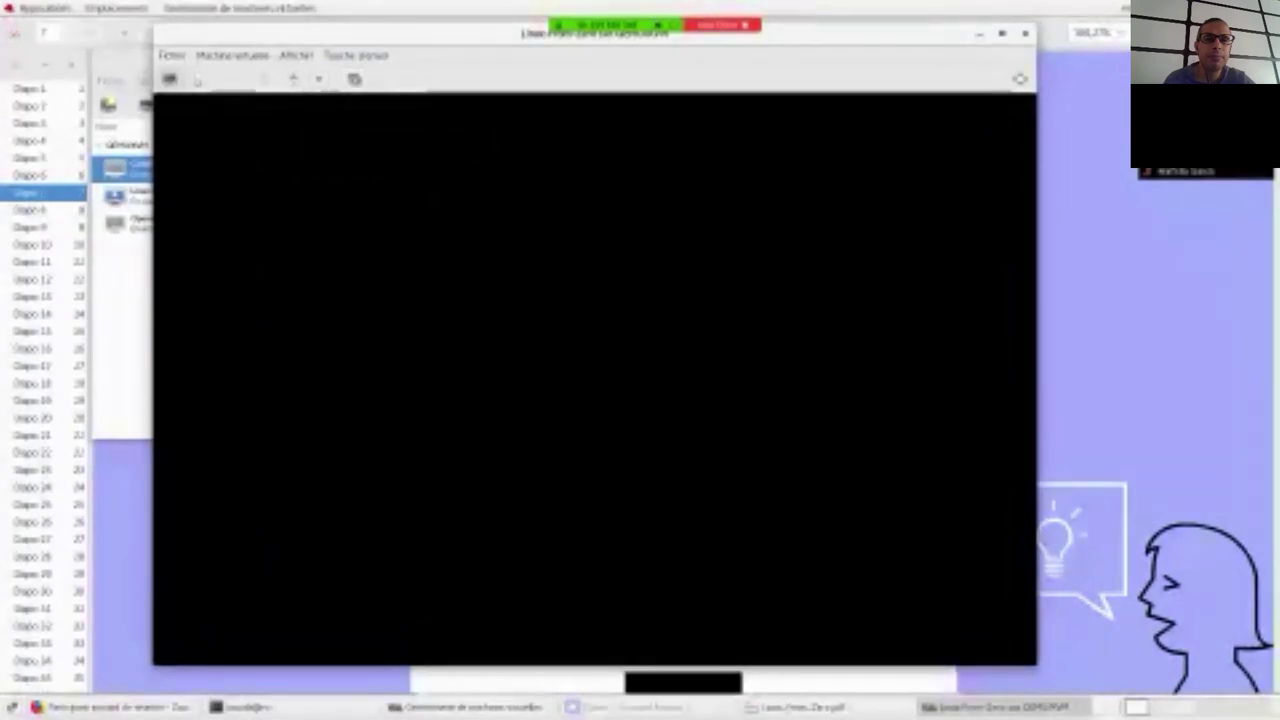
{"action": "left_click", "coordinate": [356, 55]}
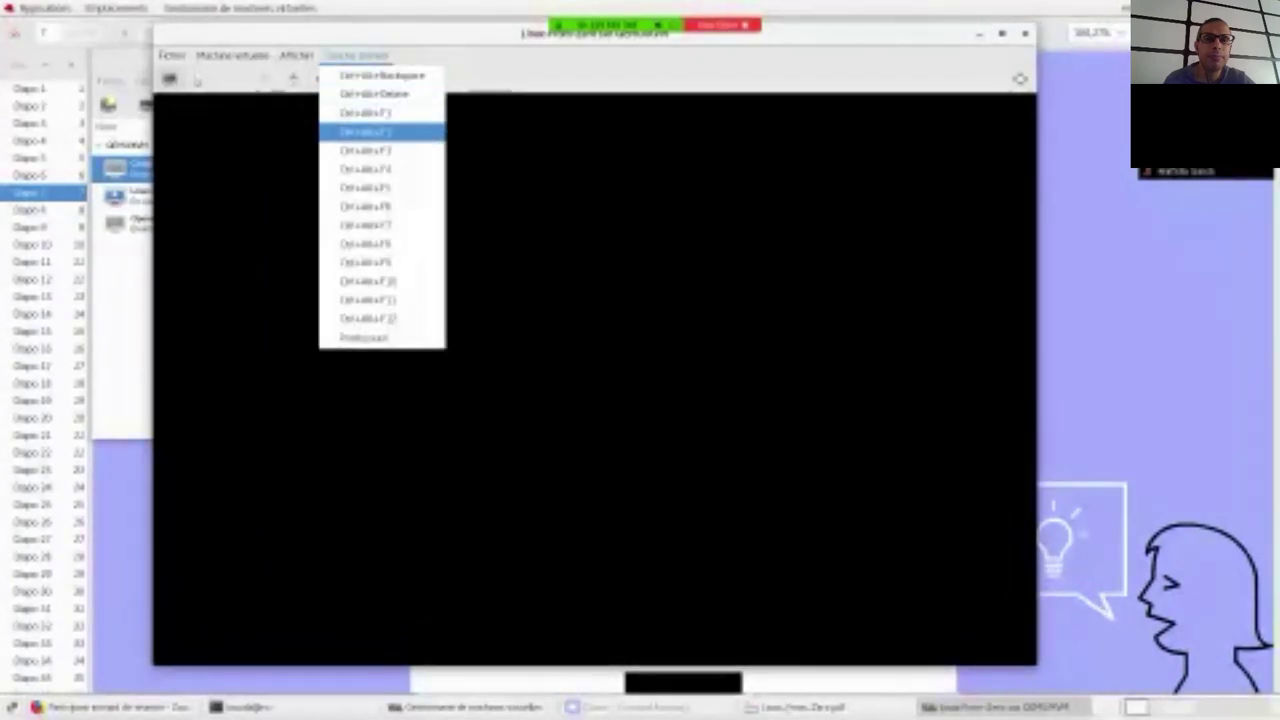
{"action": "left_click", "coordinate": [365, 150]}
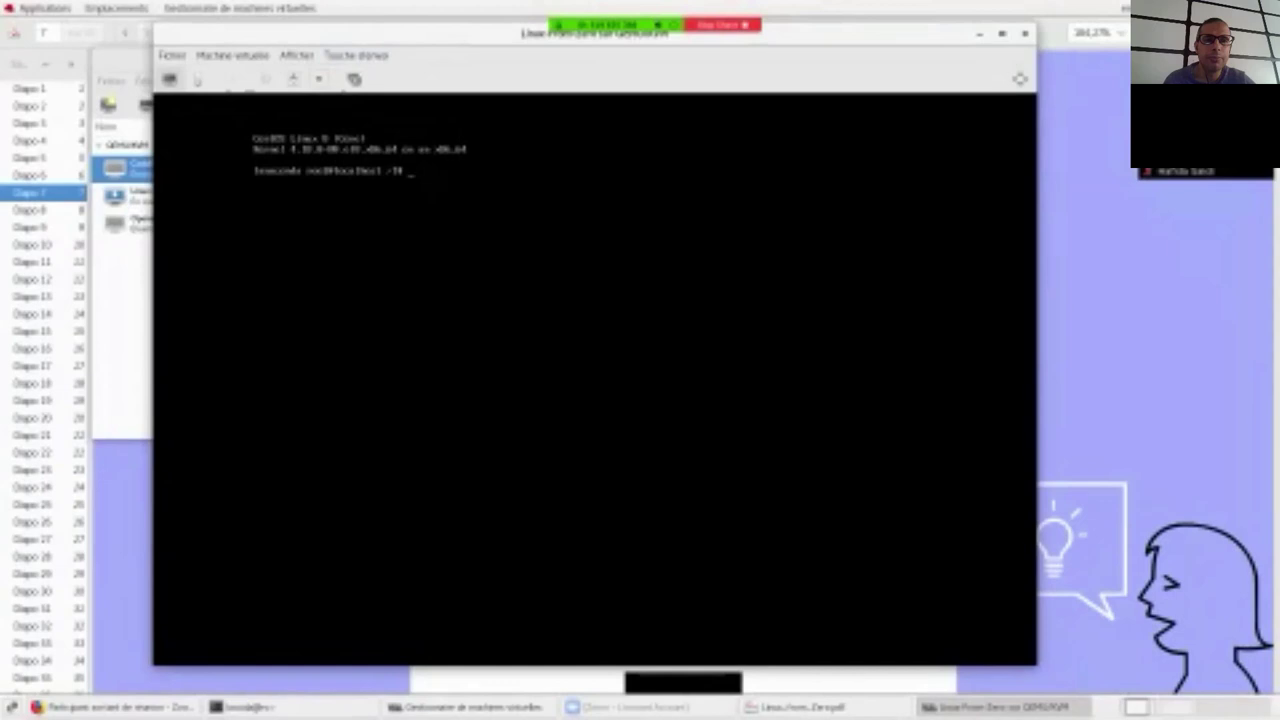
{"action": "left_click", "coordinate": [356, 55]}
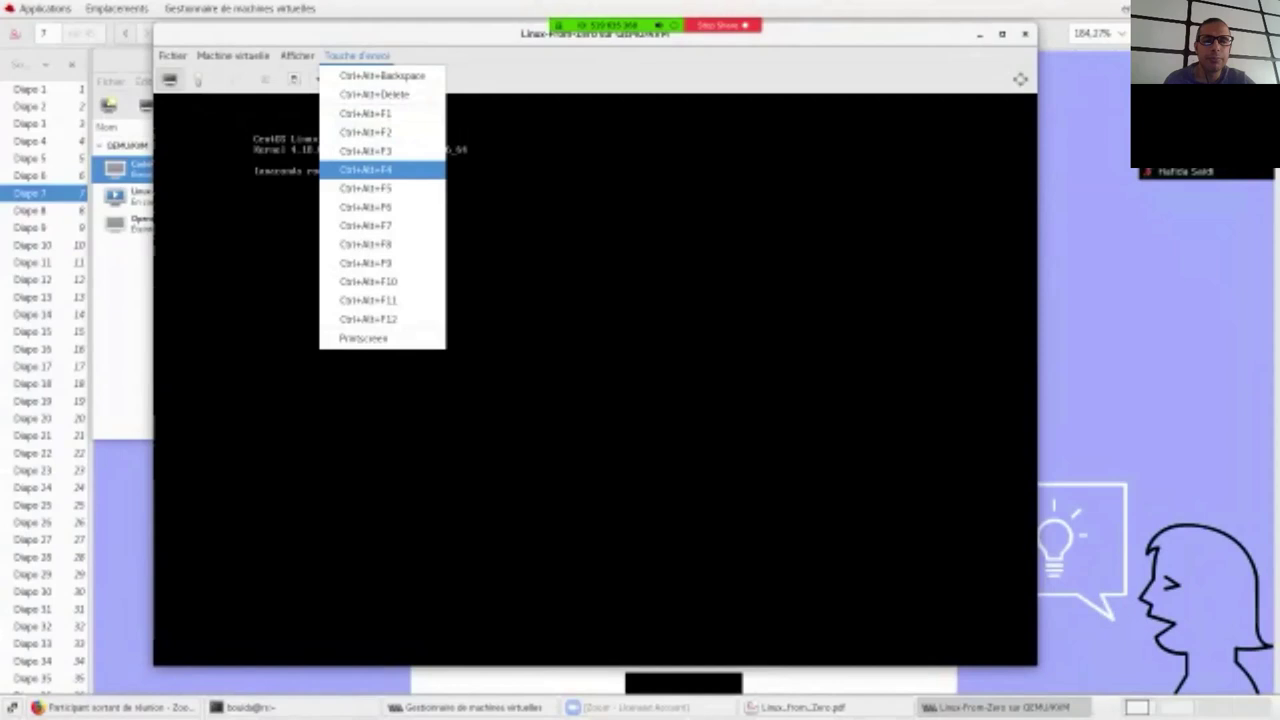
{"action": "left_click", "coordinate": [365, 170]}
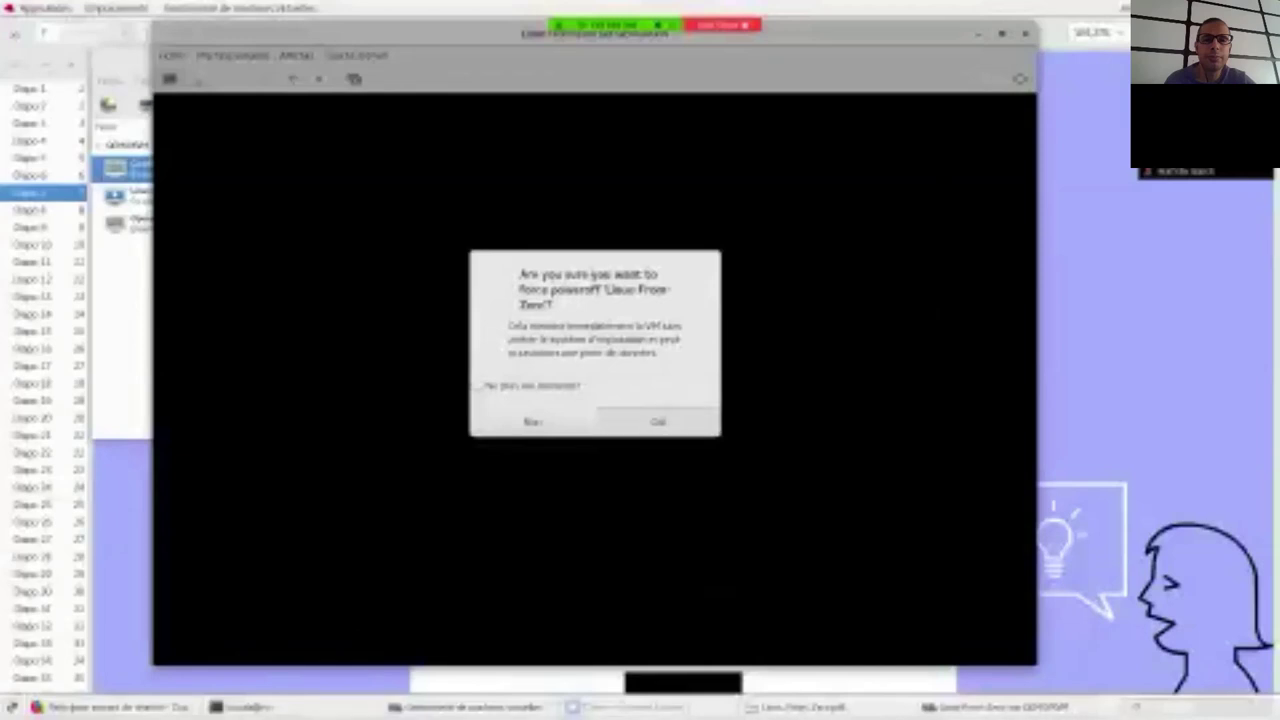
- Force the VM off and inspect its SATA CD-ROM 1 hardware settings
{"action": "left_click", "coordinate": [654, 420]}
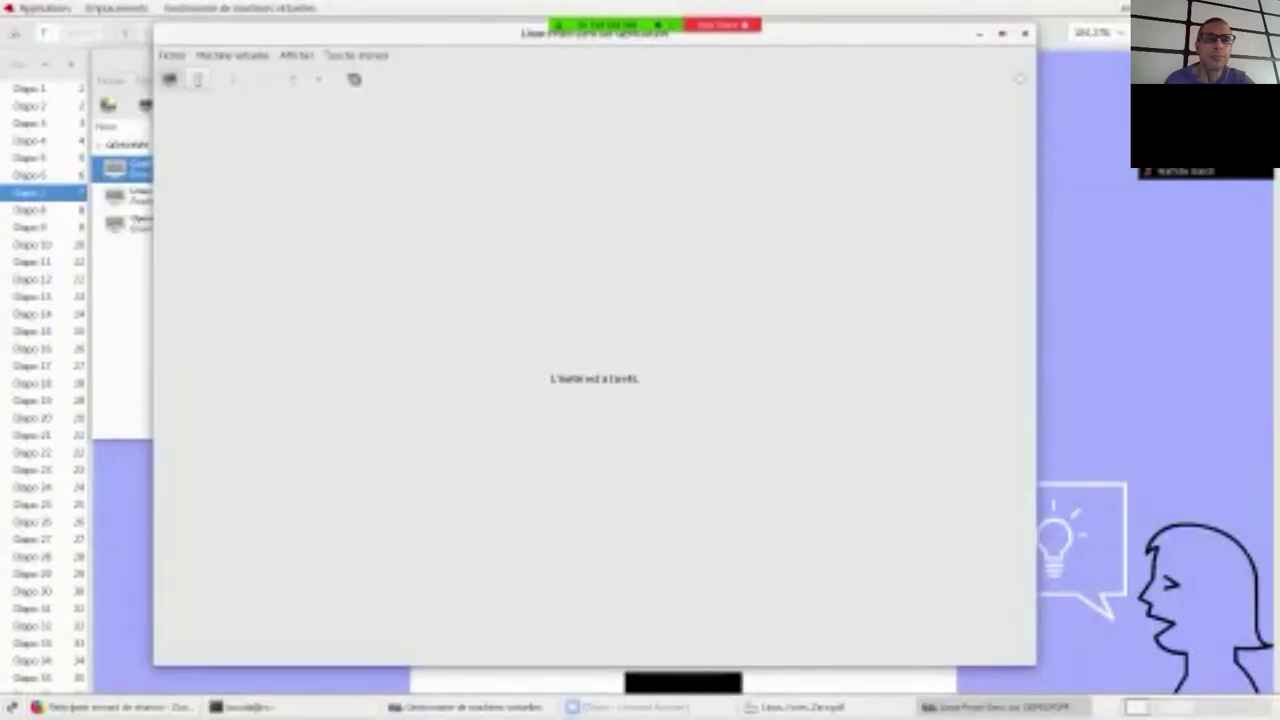
{"action": "left_click", "coordinate": [199, 79]}
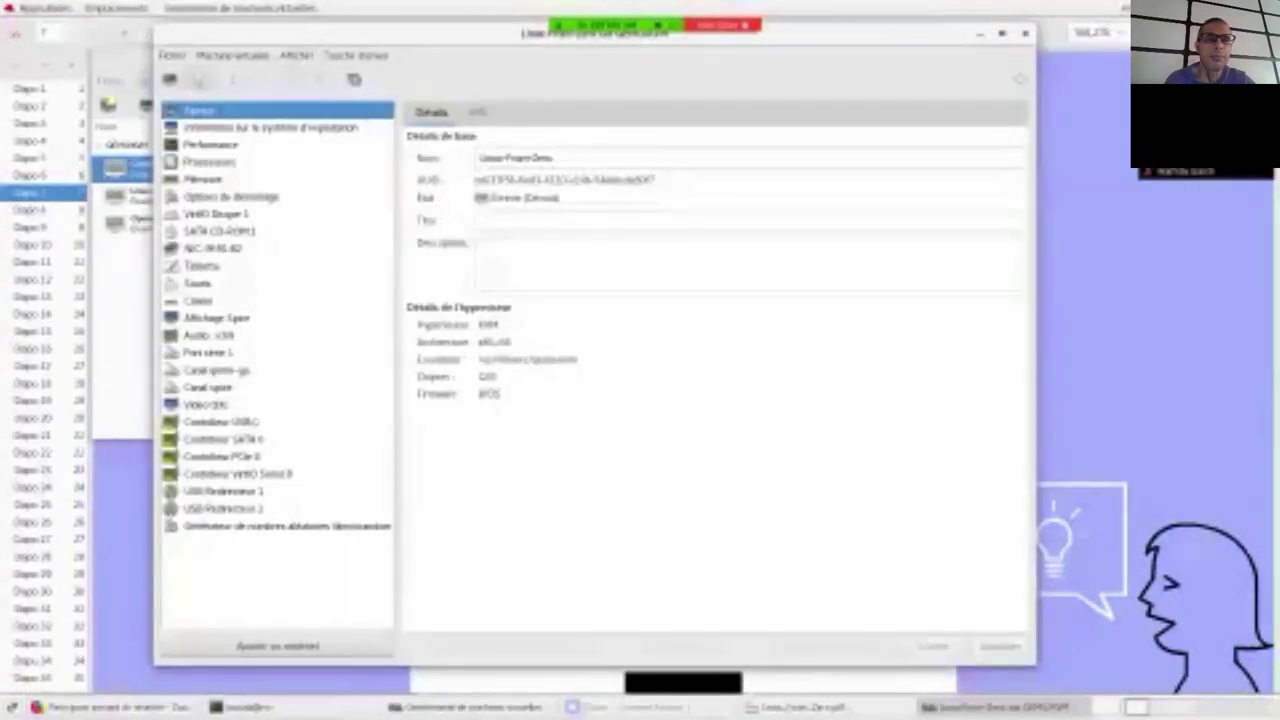
{"action": "left_click", "coordinate": [220, 231]}
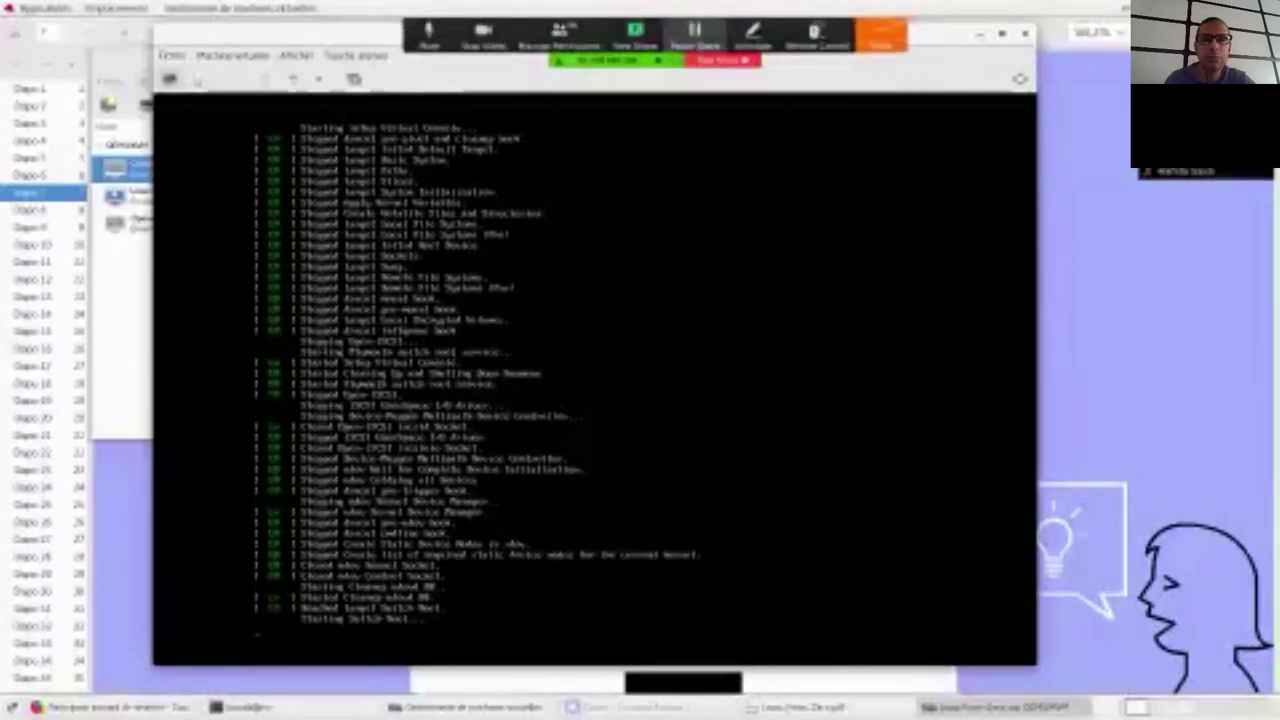
- Switch the Zoom share to the QEMU/KVM virtual machine console window
{"action": "left_click", "coordinate": [636, 35]}
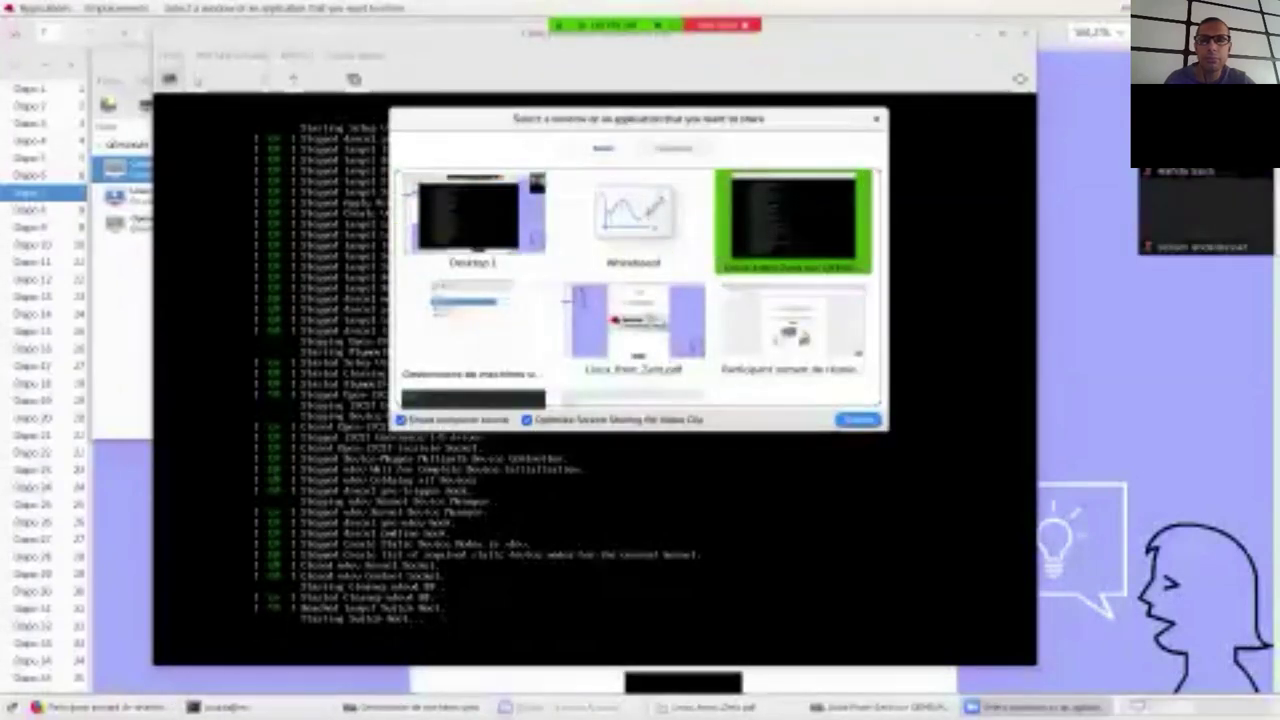
{"action": "key", "text": "Return"}
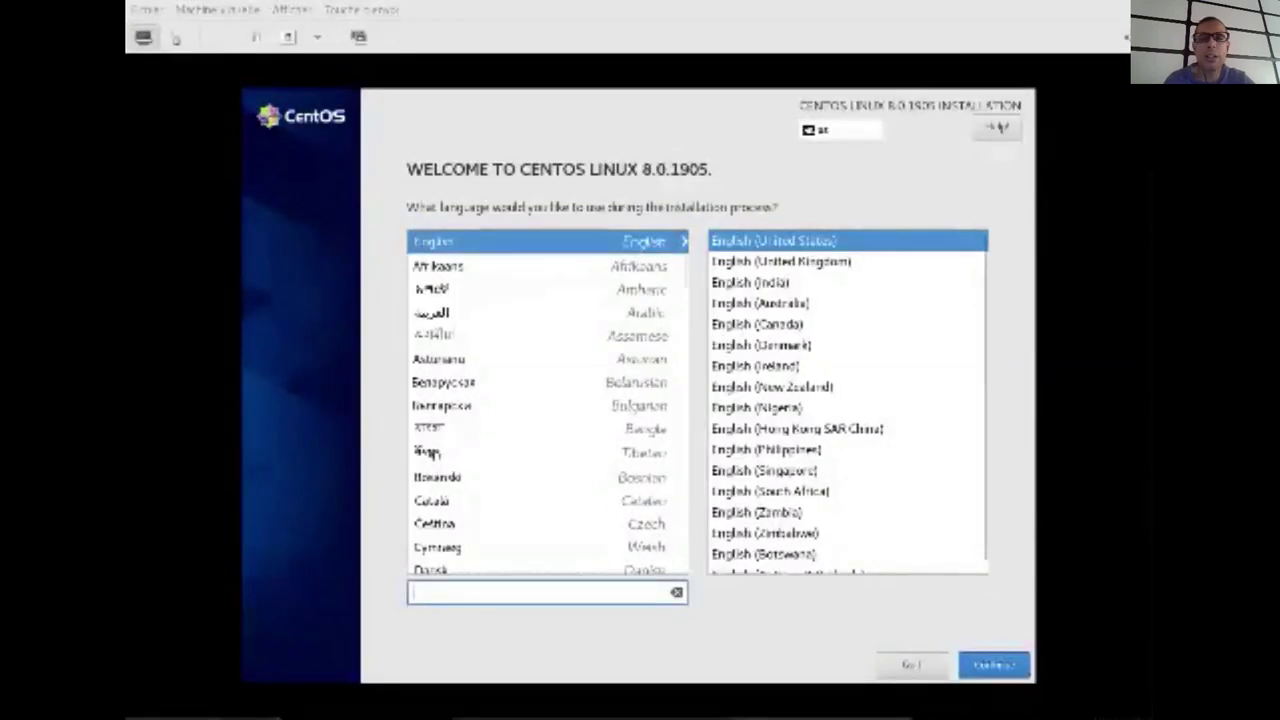
- Accept English (United States) as the installer language and continue
{"action": "key", "text": "Tab"}
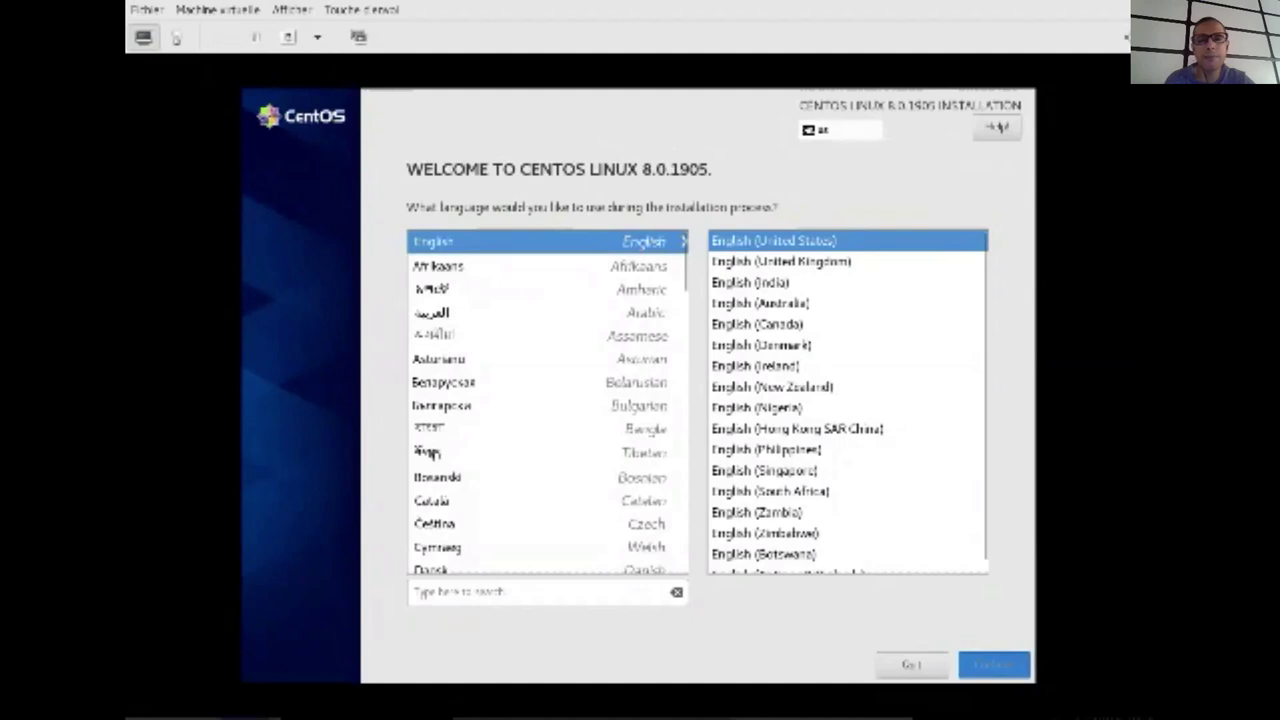
{"action": "key", "text": "Return"}
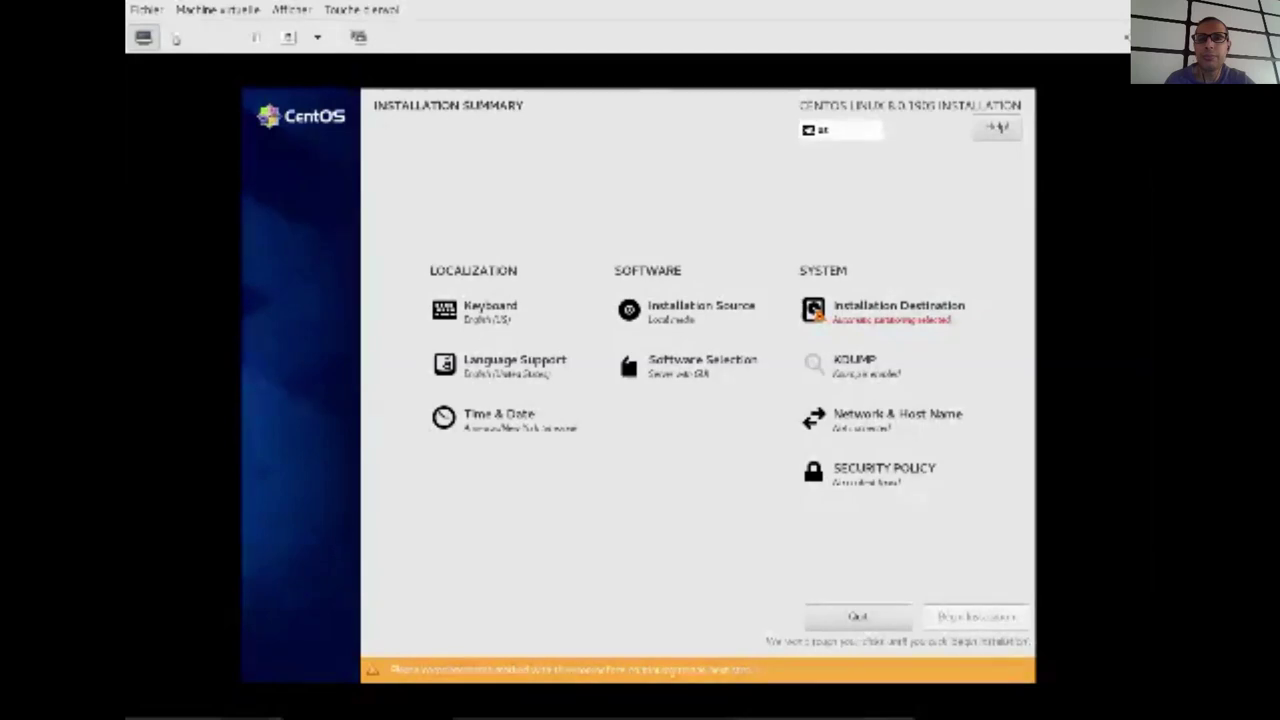
{"action": "left_click", "coordinate": [972, 2]}
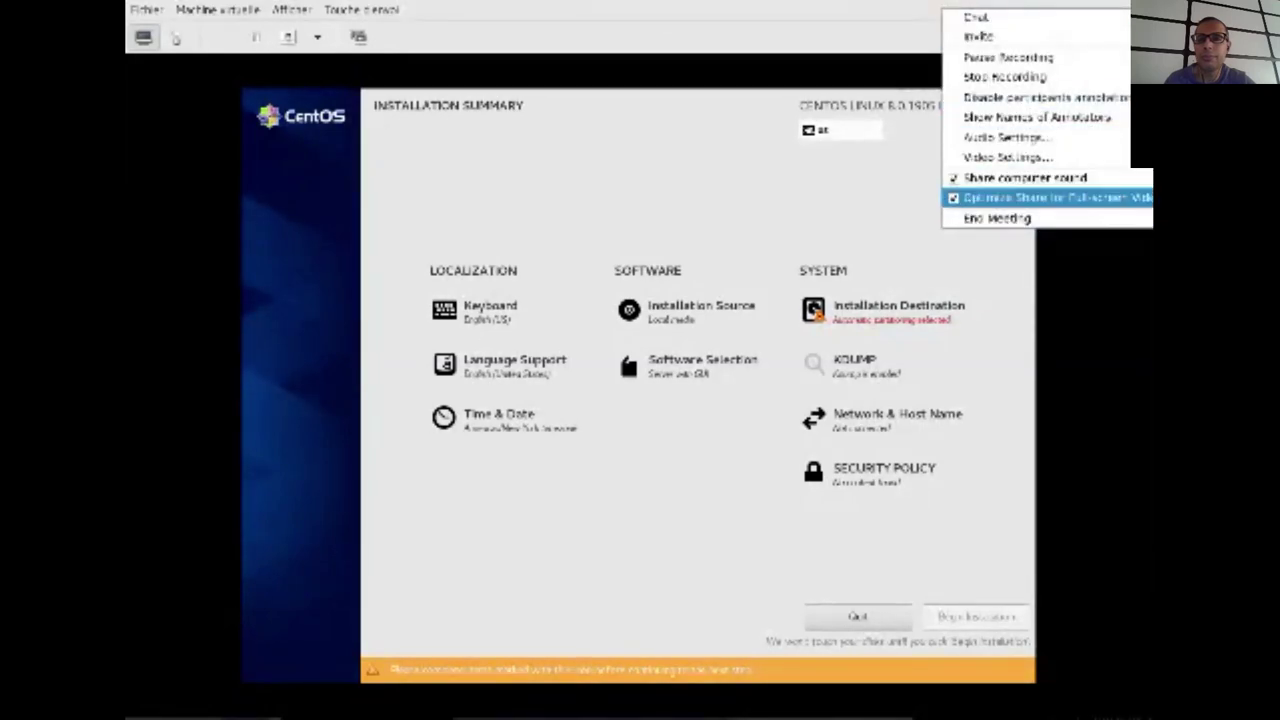
{"action": "left_click", "coordinate": [955, 198]}
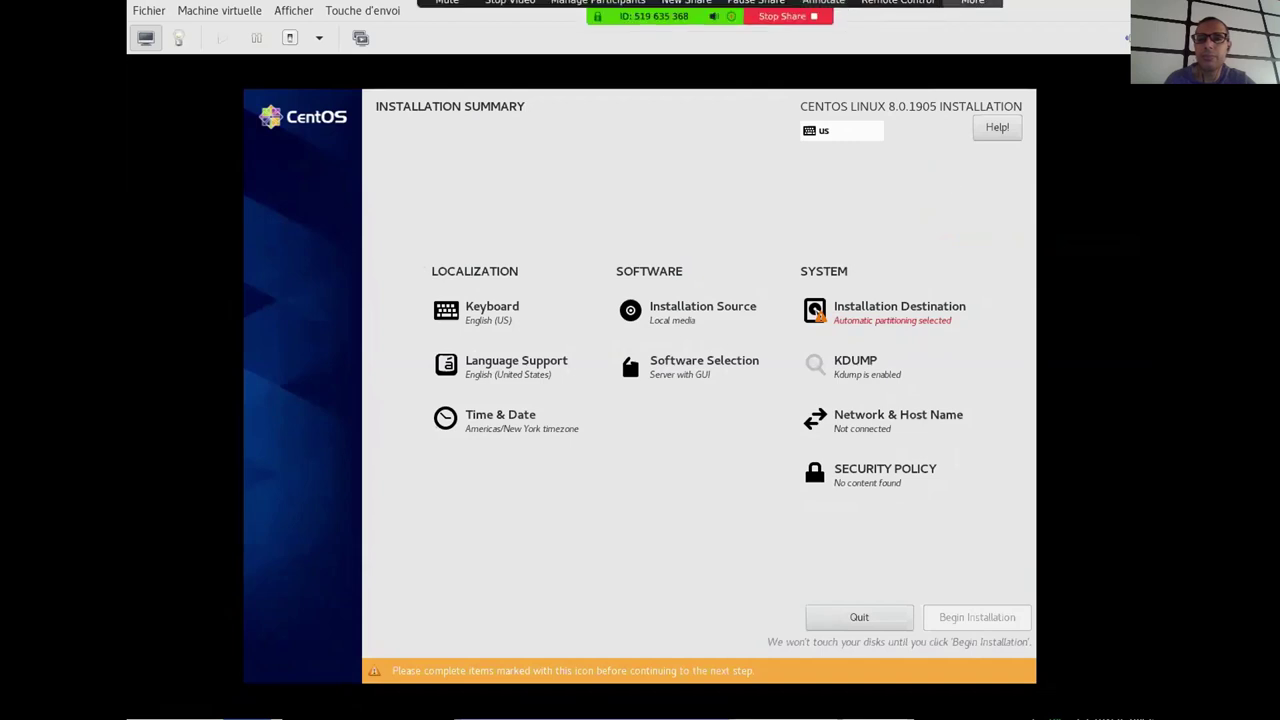
- Toggle shared computer sound and keep the English (US) keyboard layout
{"action": "left_click", "coordinate": [972, 2]}
{"action": "left_click", "coordinate": [953, 182]}
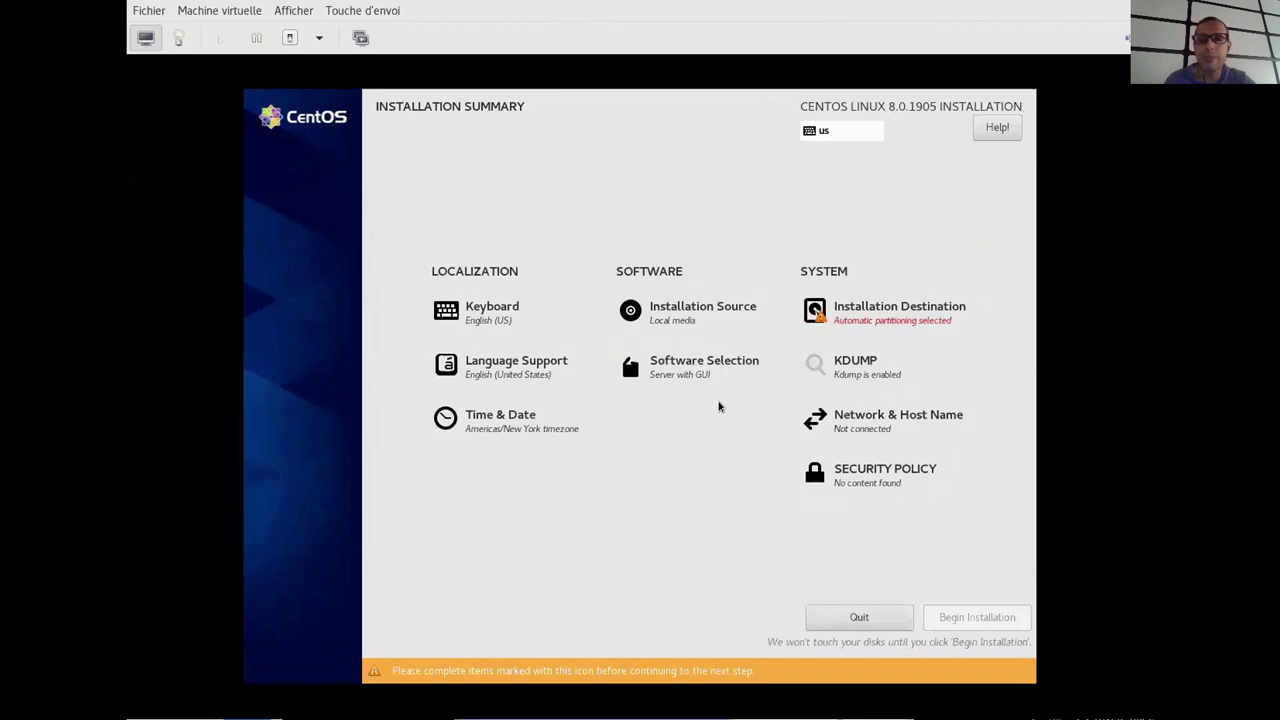
{"action": "left_click", "coordinate": [495, 320]}
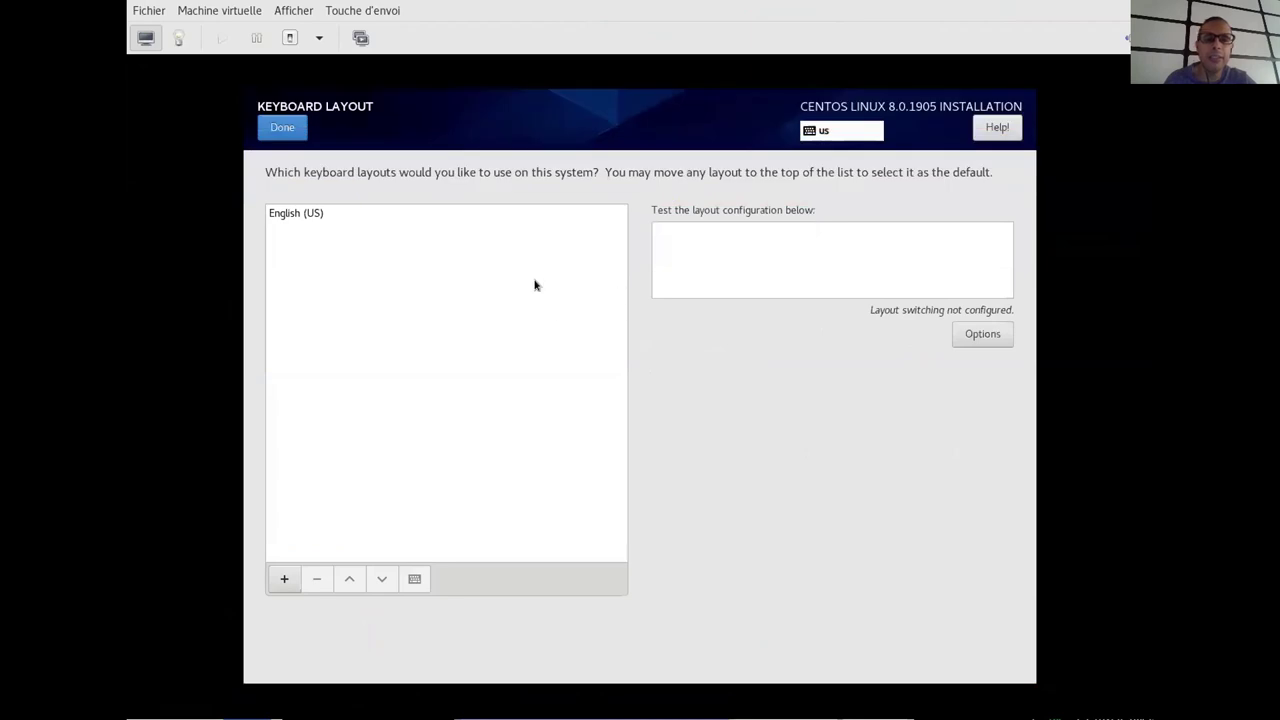
{"action": "left_click", "coordinate": [276, 126]}
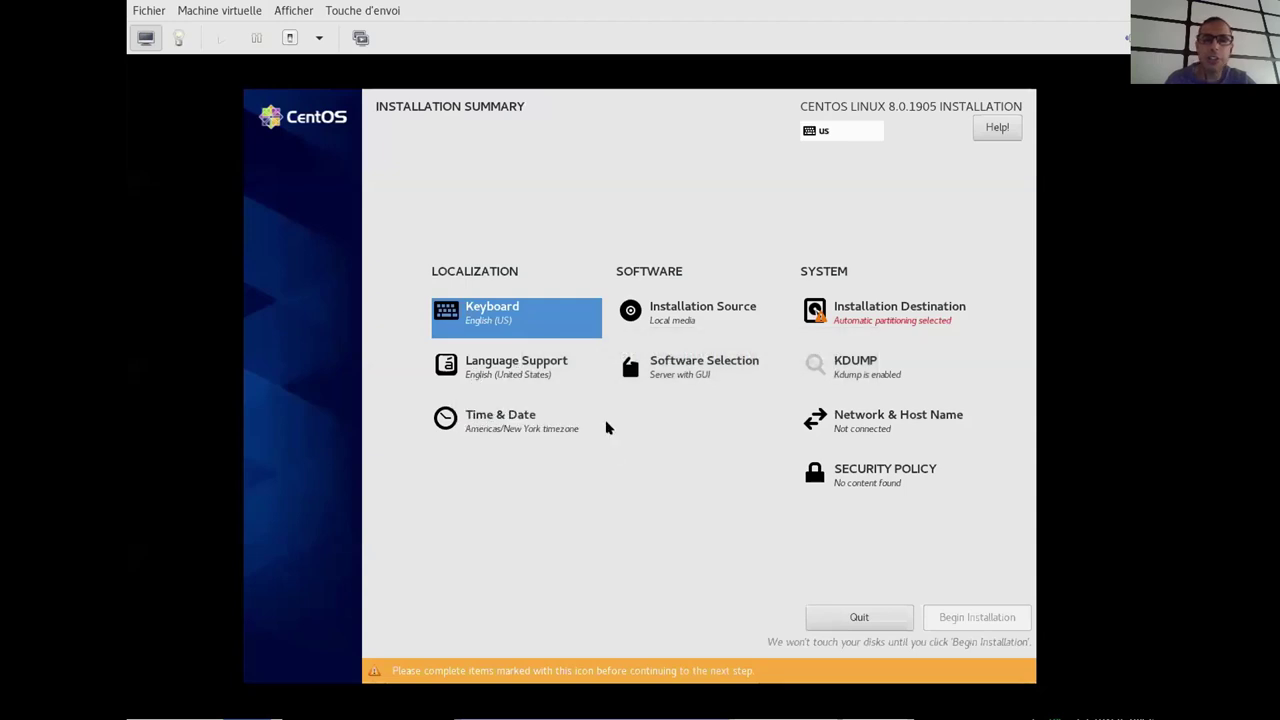
- Pick Algeria on the time zone map to set Africa/Algiers
{"action": "left_click", "coordinate": [502, 425]}
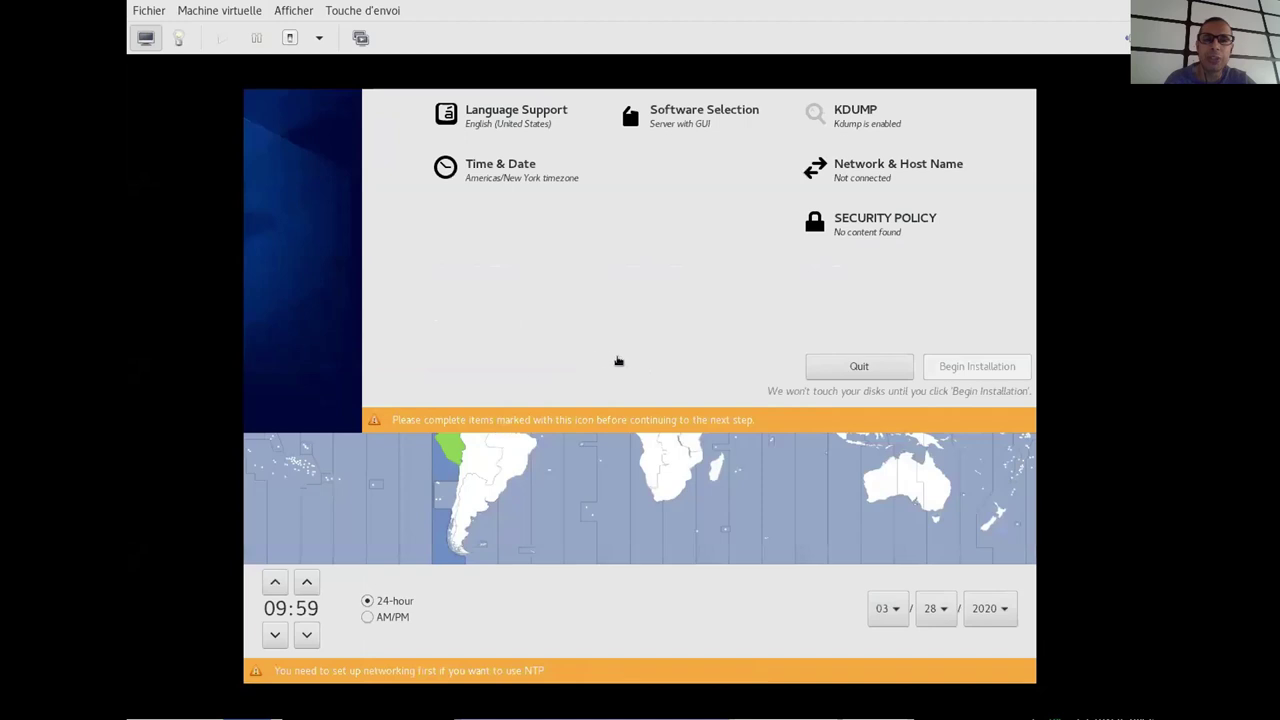
{"action": "left_click", "coordinate": [621, 357]}
{"action": "left_click", "coordinate": [264, 130]}
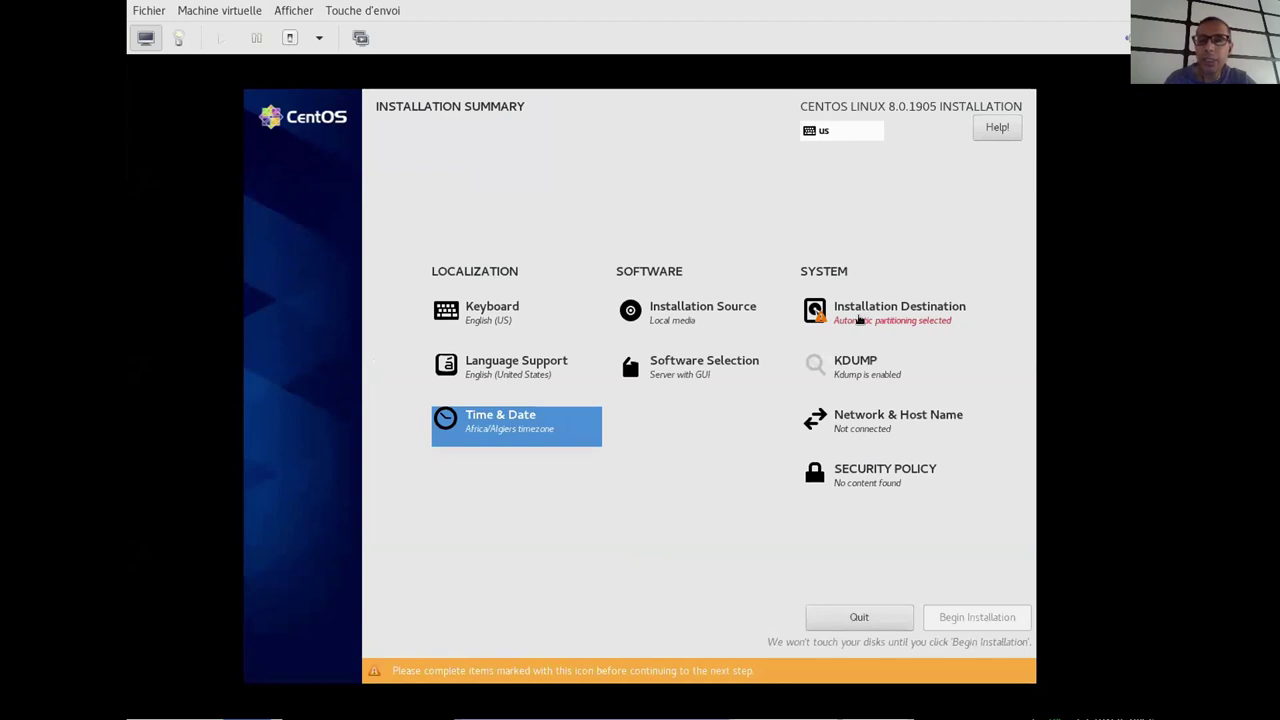
- Switch the enp1s0 Ethernet connection on and apply the host name demo.linux.dz
{"action": "left_click", "coordinate": [868, 418]}
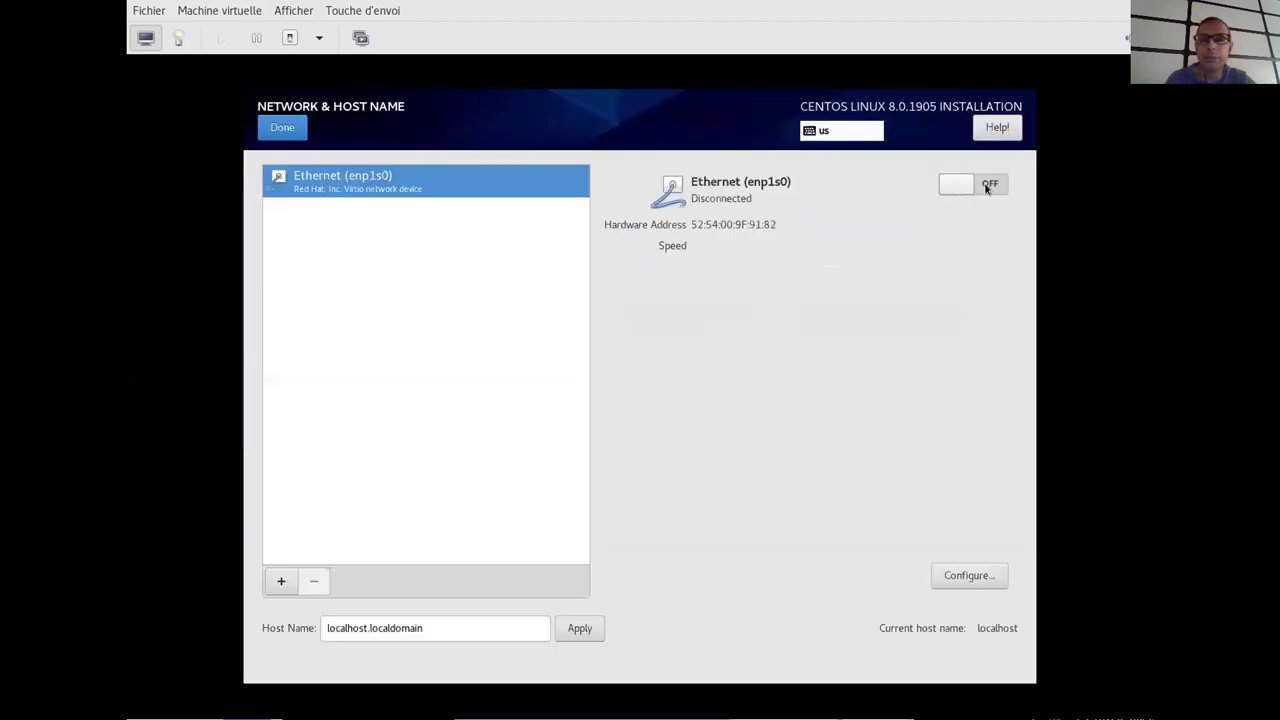
{"action": "left_click", "coordinate": [987, 186]}
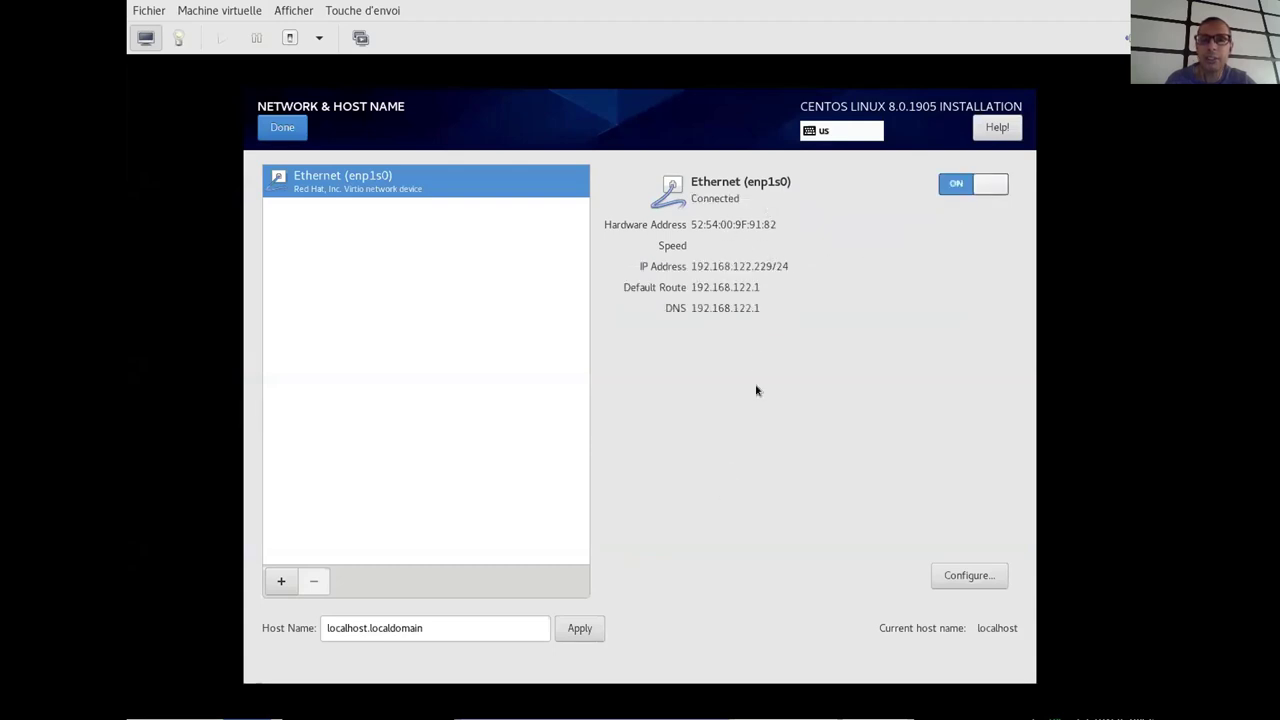
{"action": "left_click", "coordinate": [457, 621]}
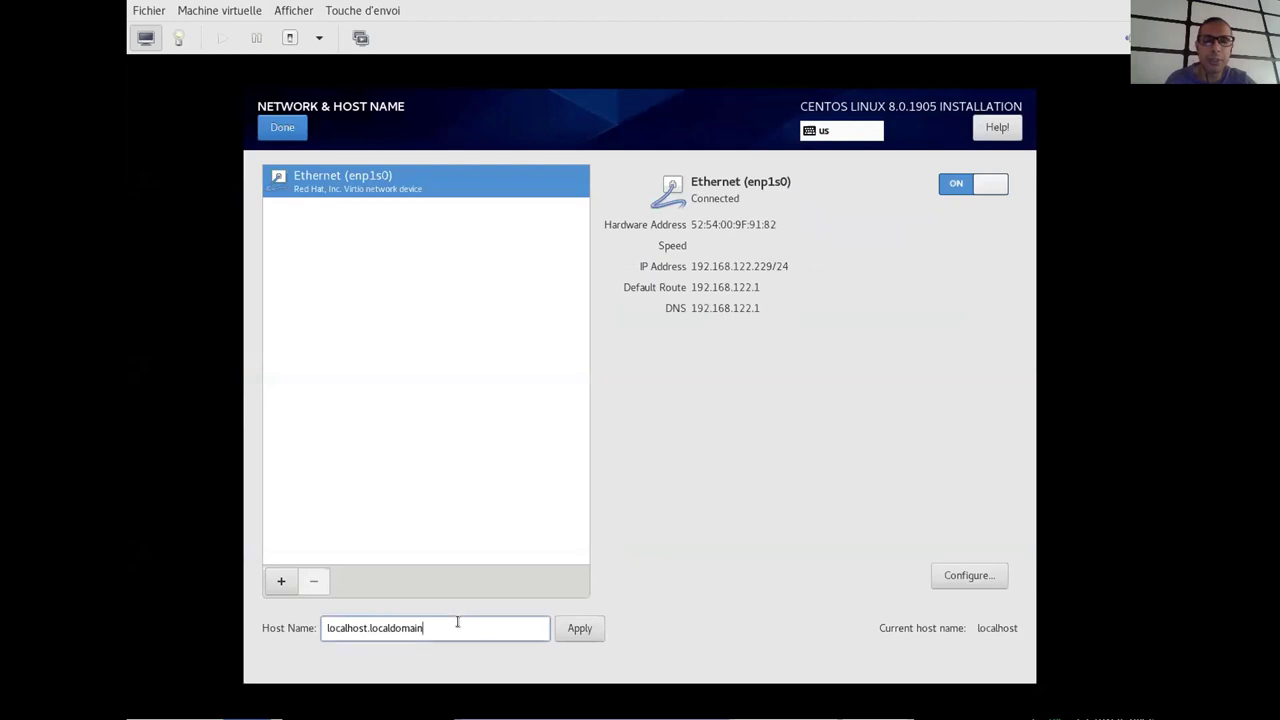
{"action": "triple_click", "coordinate": [457, 621]}
{"action": "type", "text": "dem"}
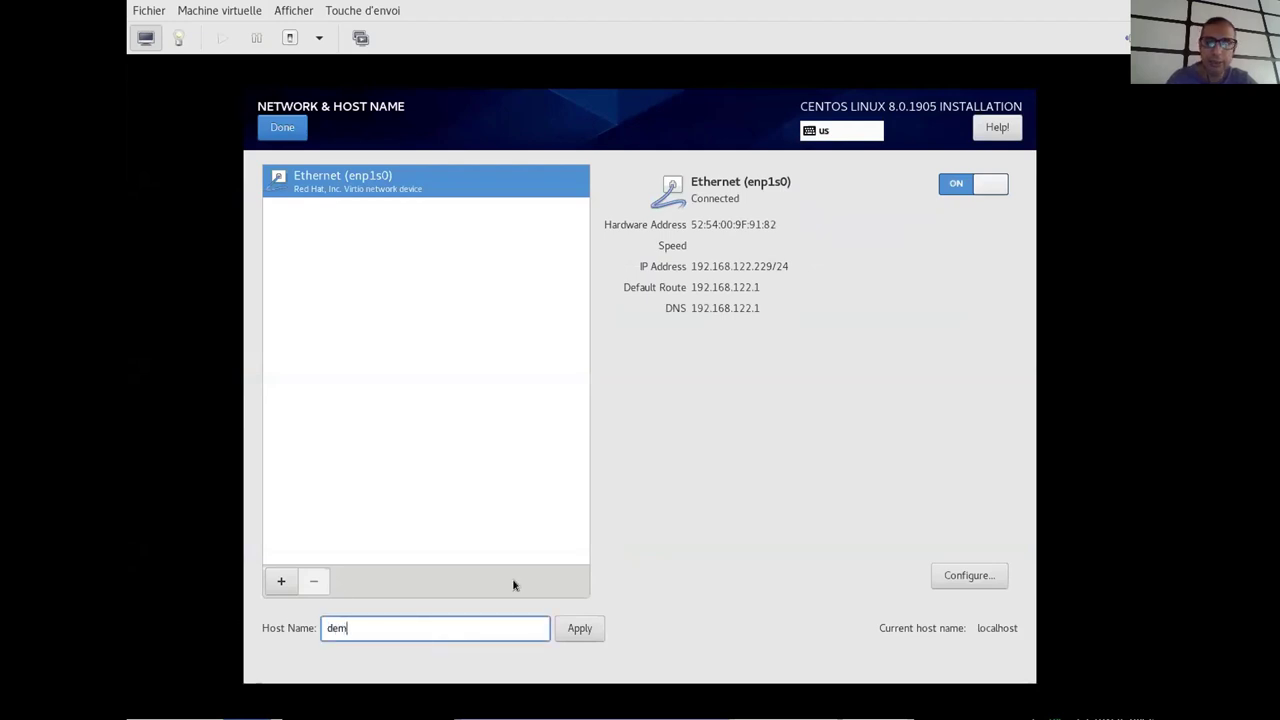
{"action": "type", "text": "o.linux.dz"}
{"action": "left_click", "coordinate": [580, 628]}
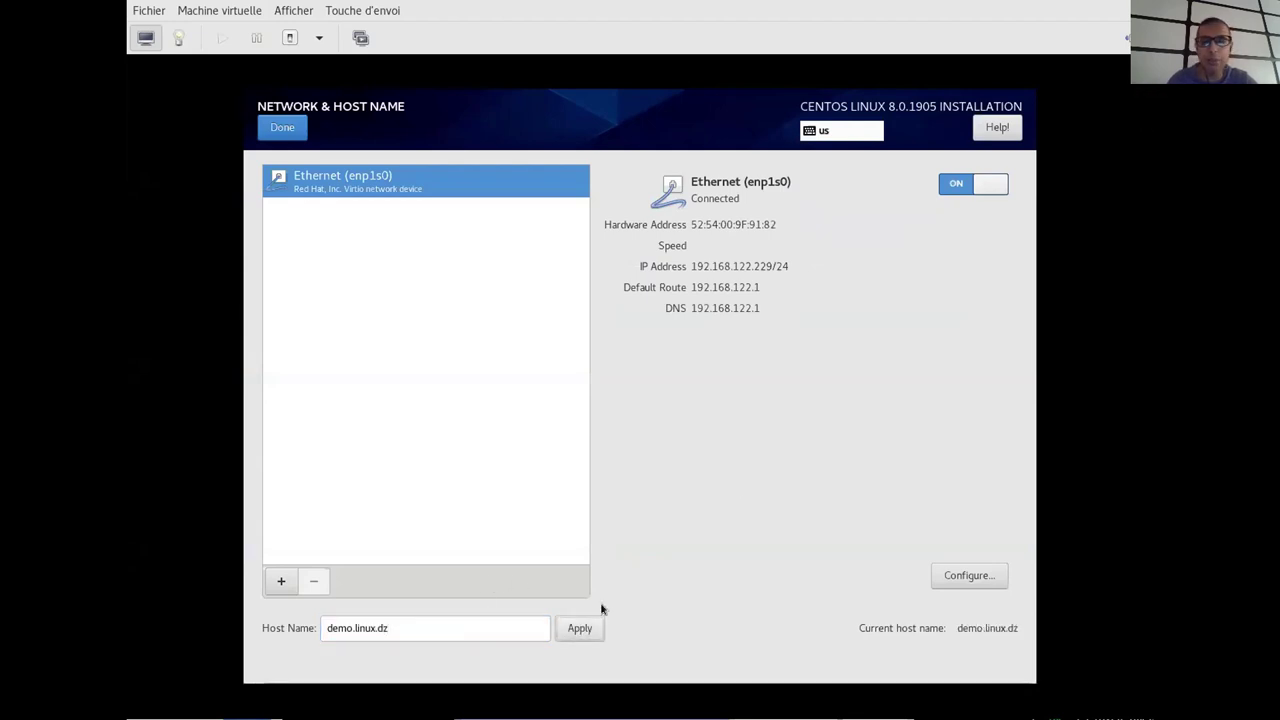
{"action": "left_click", "coordinate": [282, 129]}
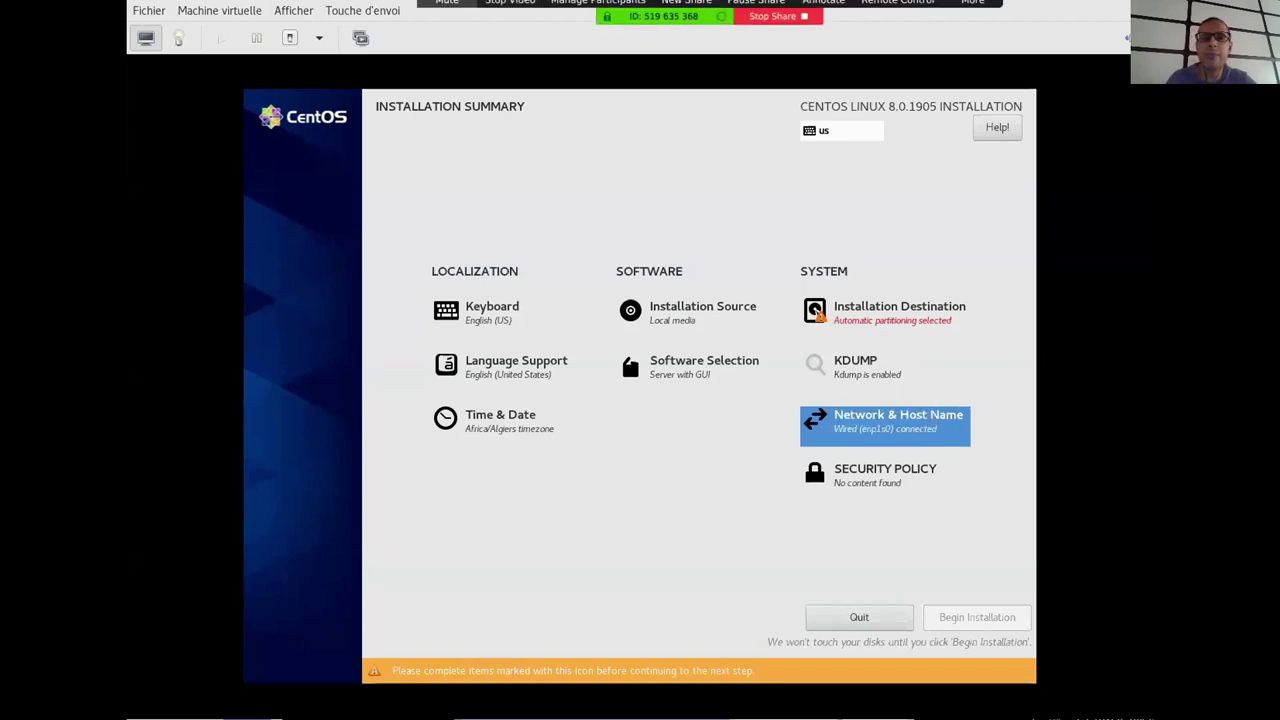
- Mute the meeting microphone, then choose Server with GUI as the base environment
{"action": "left_click", "coordinate": [446, 2]}
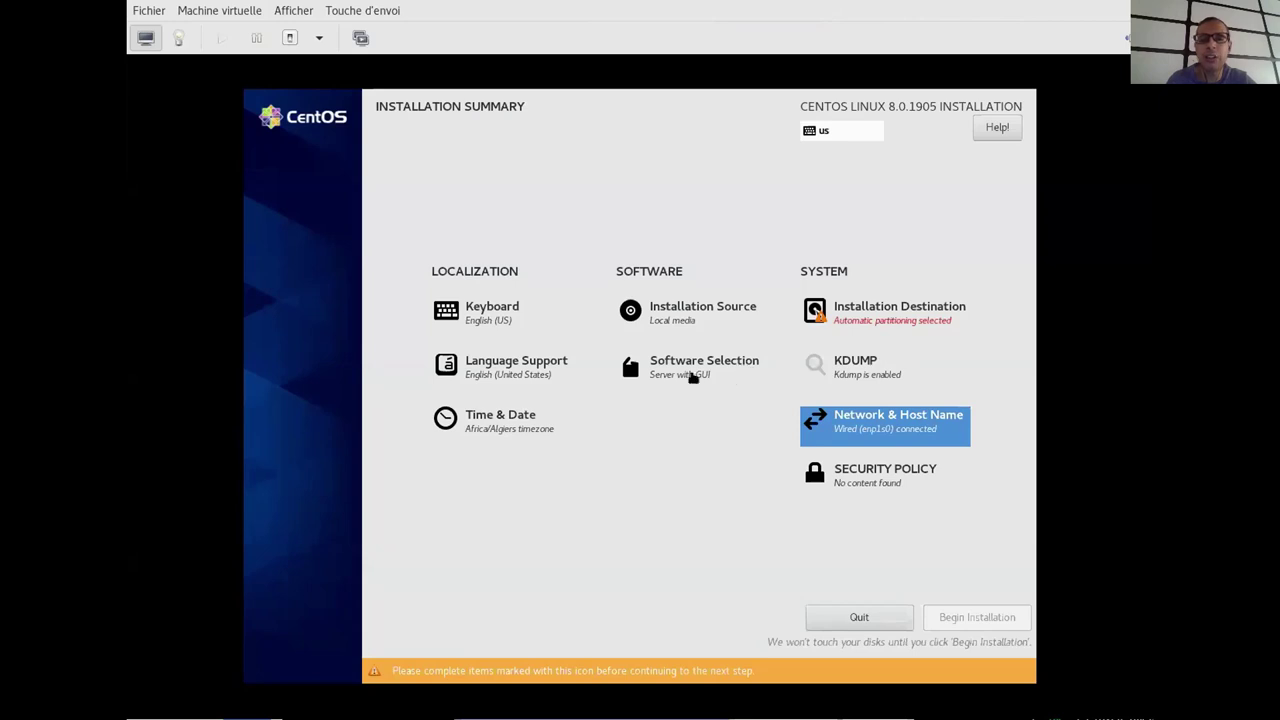
{"action": "left_click", "coordinate": [665, 360]}
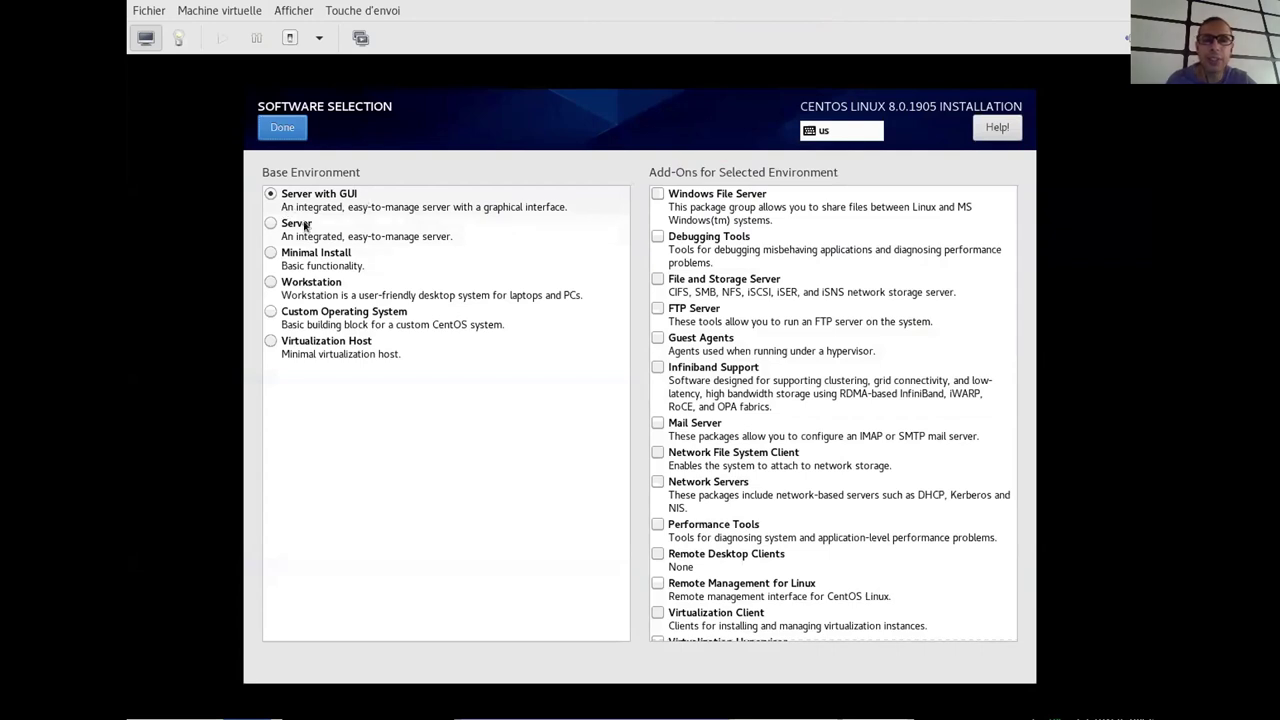
{"action": "left_click", "coordinate": [269, 226]}
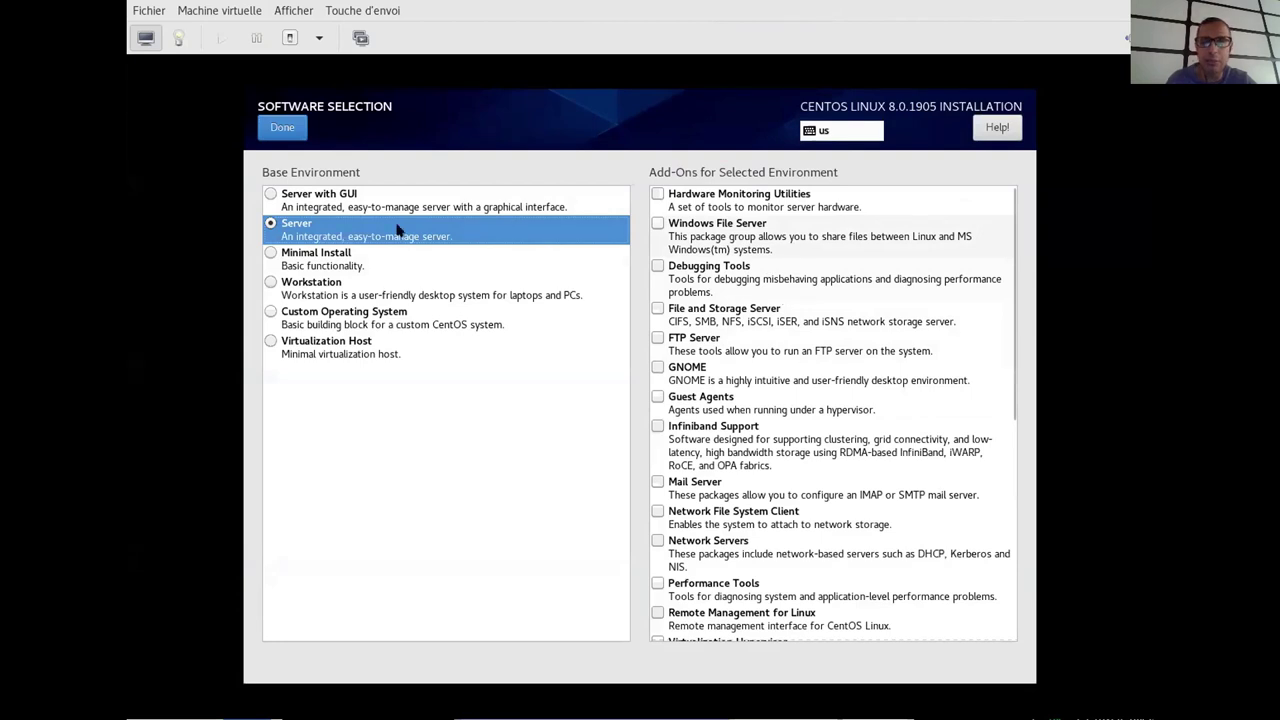
{"action": "left_click", "coordinate": [291, 289]}
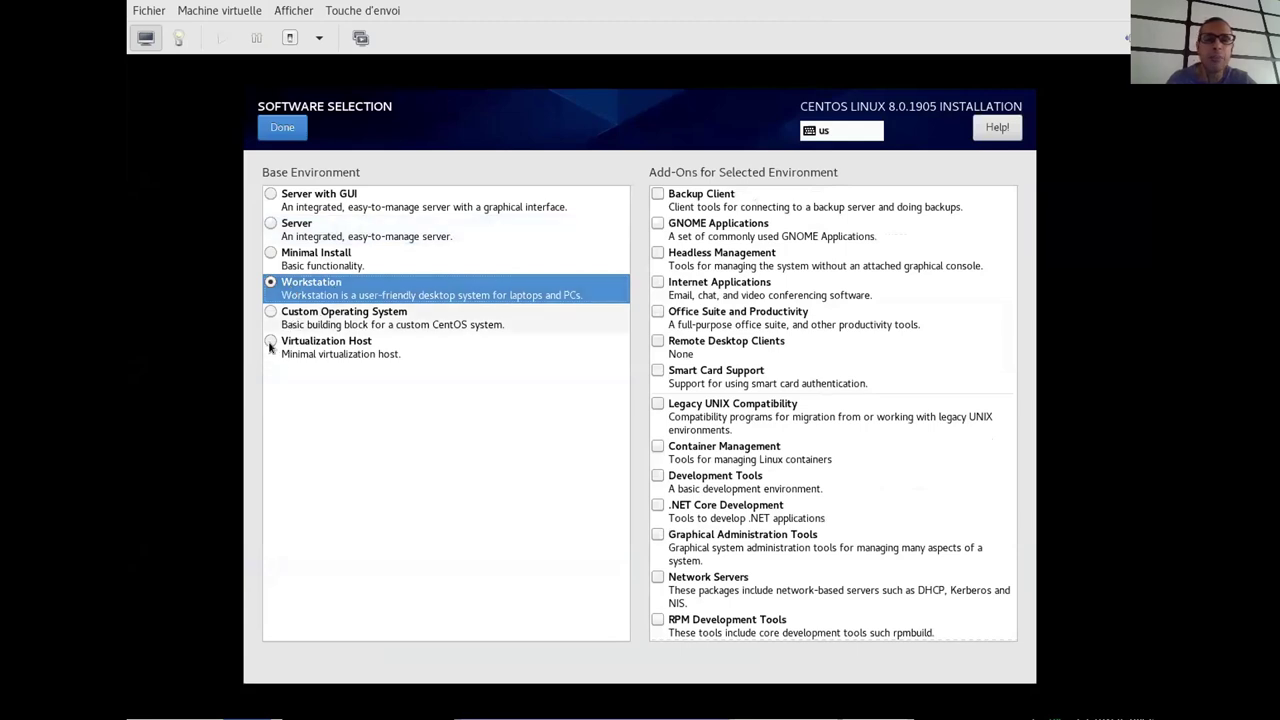
{"action": "left_click", "coordinate": [365, 351]}
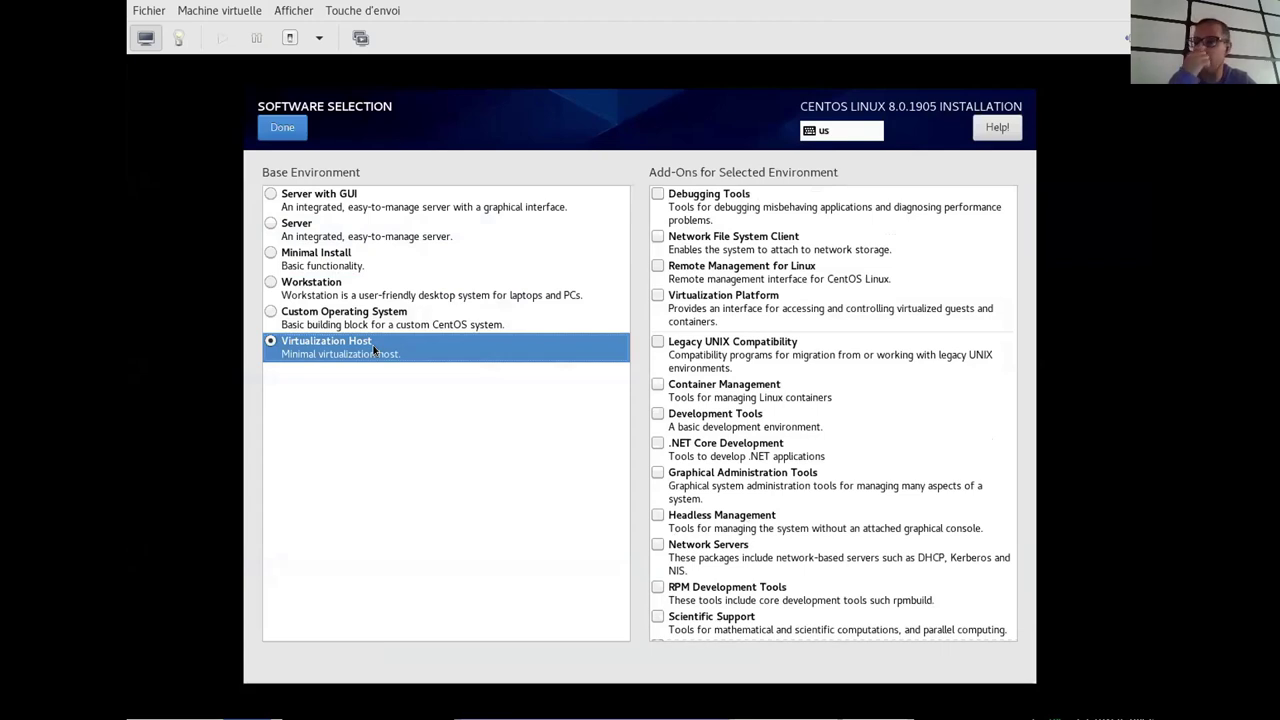
{"action": "left_click", "coordinate": [270, 230]}
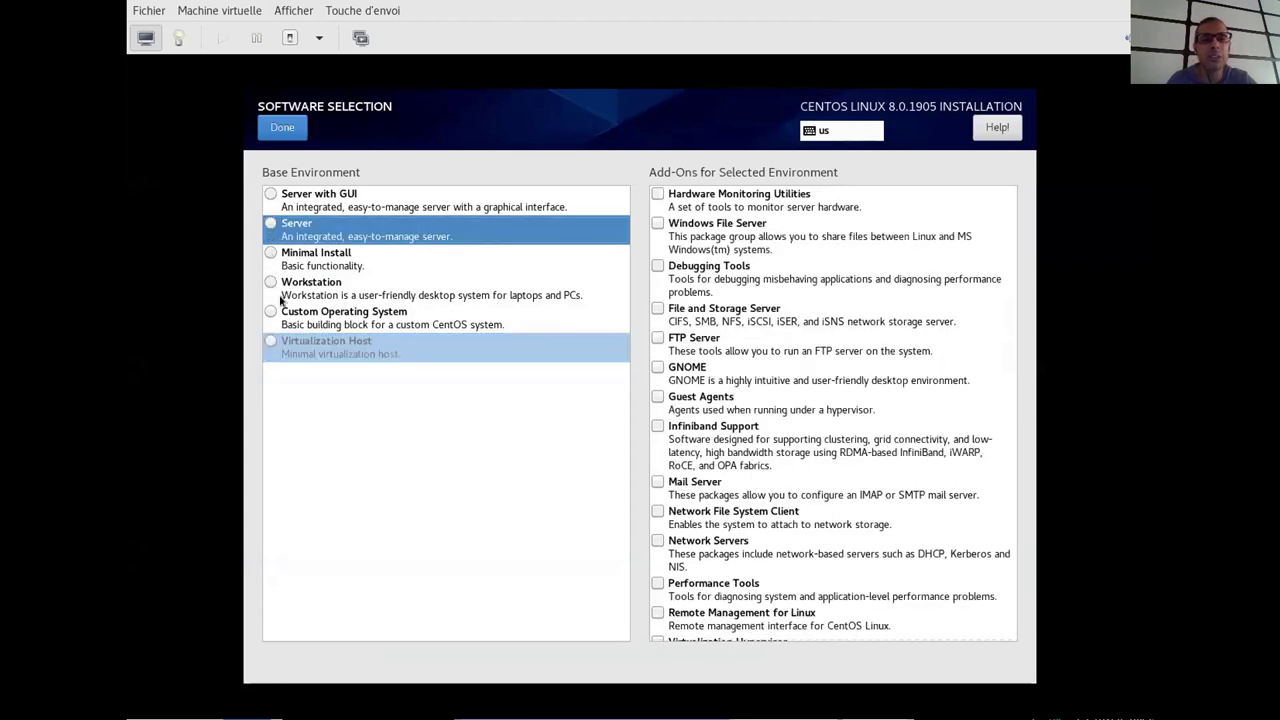
{"action": "left_click", "coordinate": [271, 195]}
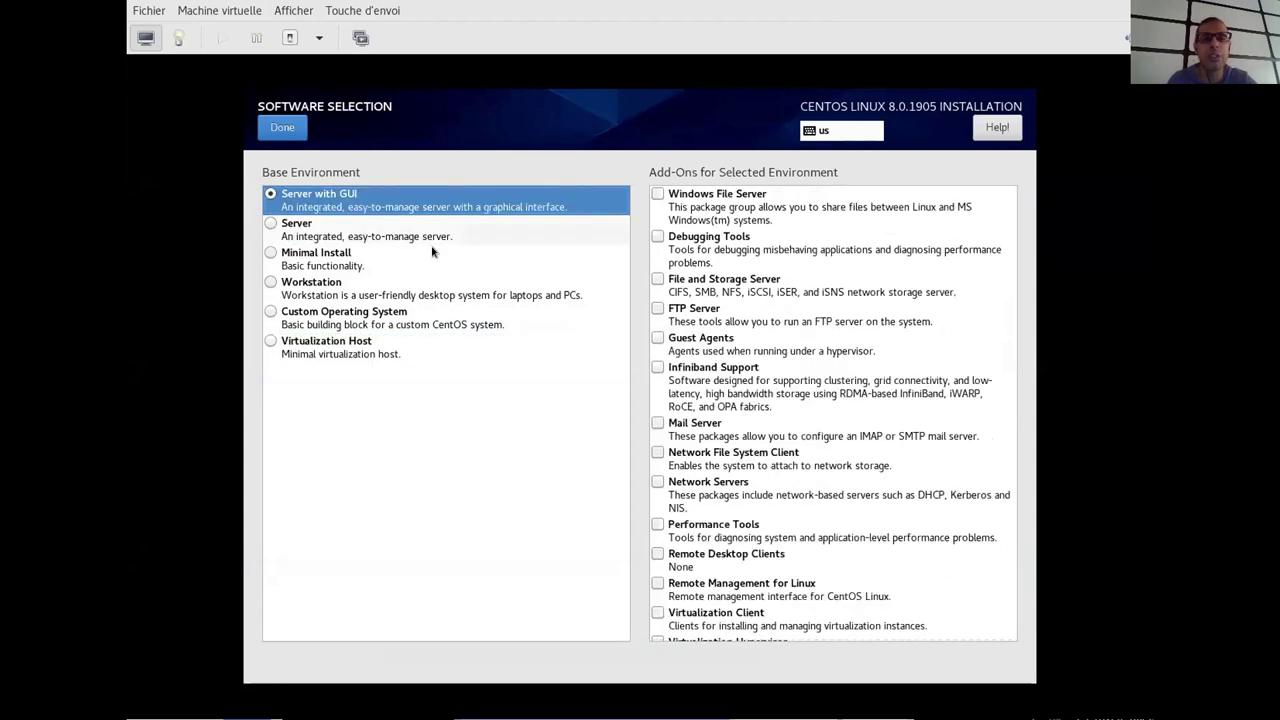
{"action": "left_click", "coordinate": [281, 131]}
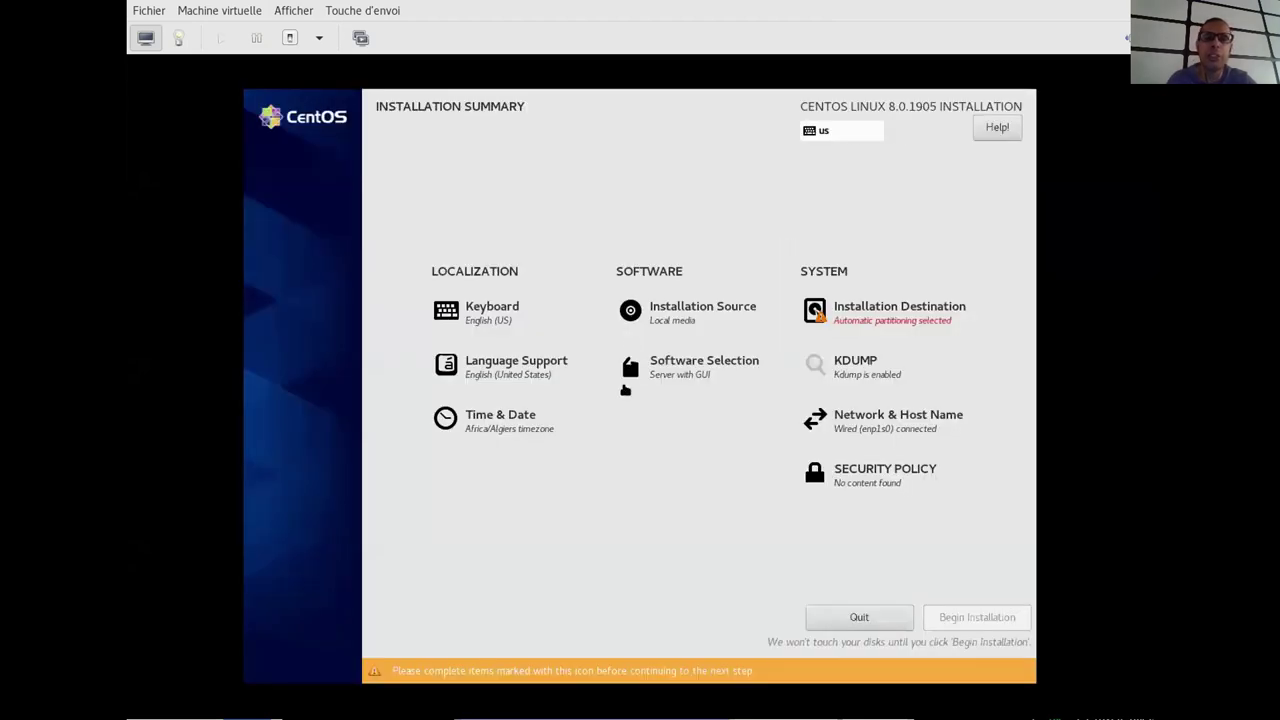
- Open Installation Destination to view the 10 GiB vda disk
{"action": "left_click", "coordinate": [870, 322]}
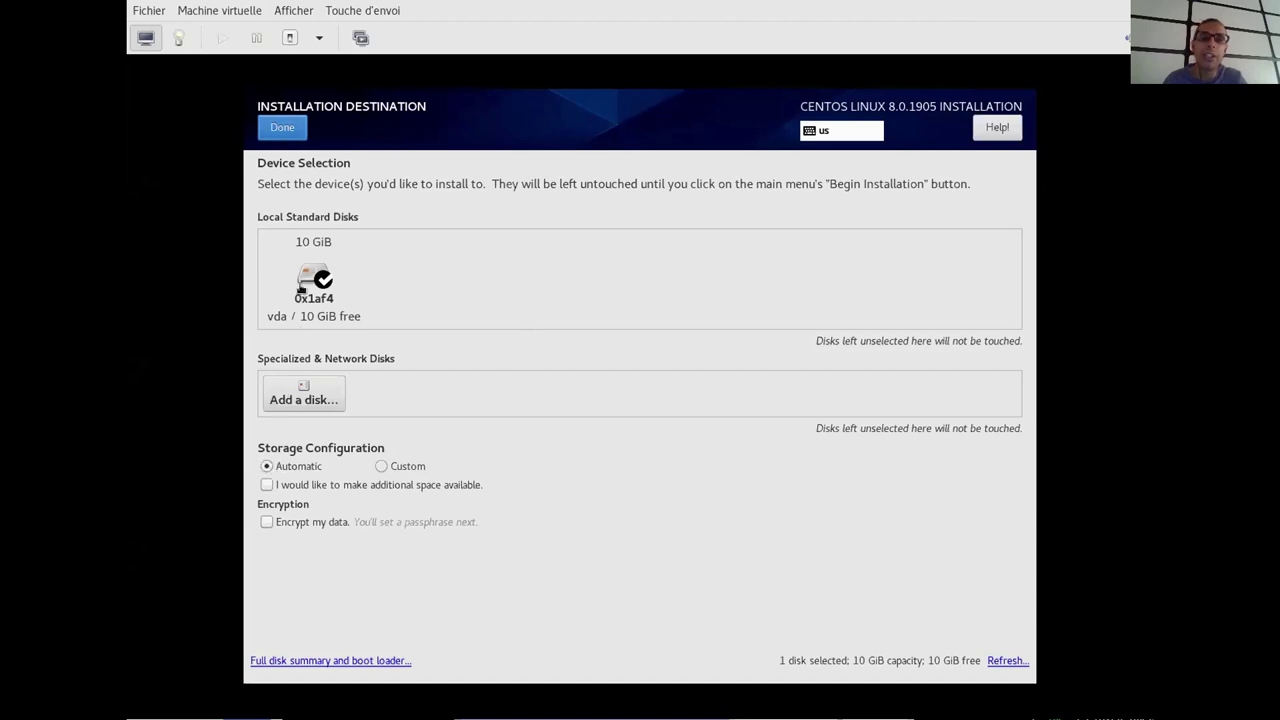
- Choose Custom storage configuration for vda with 'Encrypt my data' left unchecked
{"action": "left_click", "coordinate": [381, 466]}
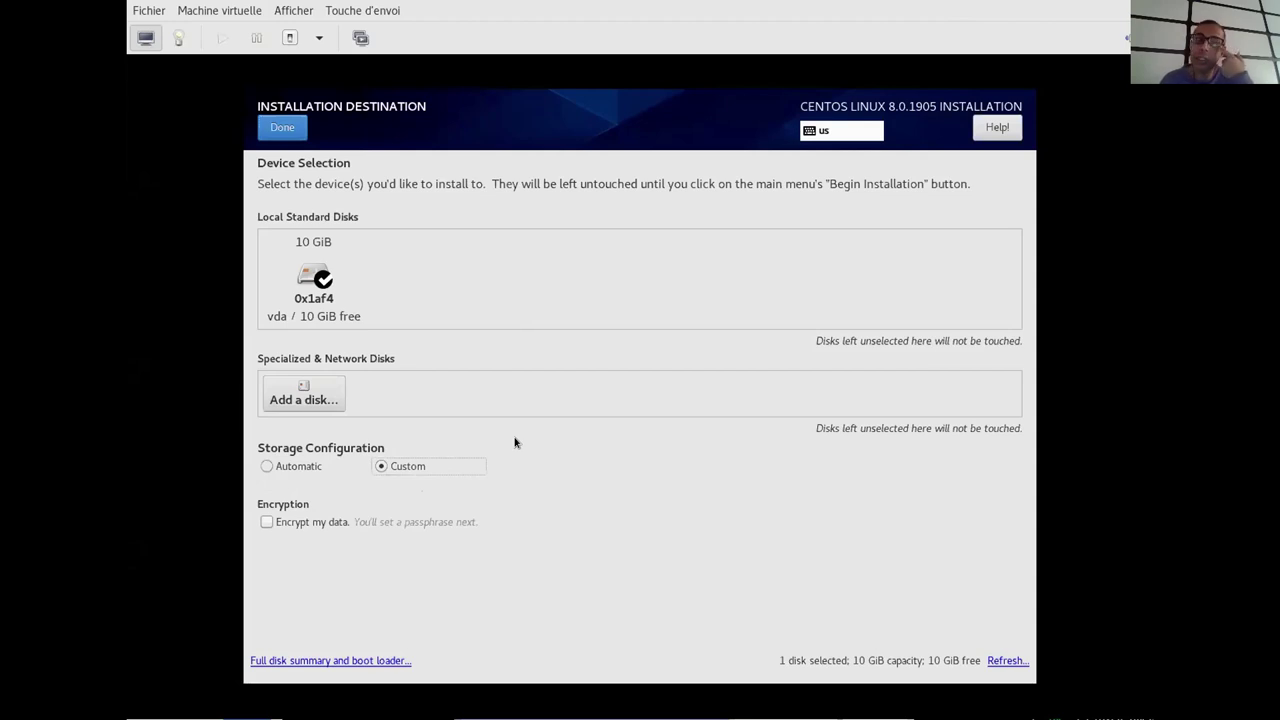
{"action": "left_click", "coordinate": [262, 526]}
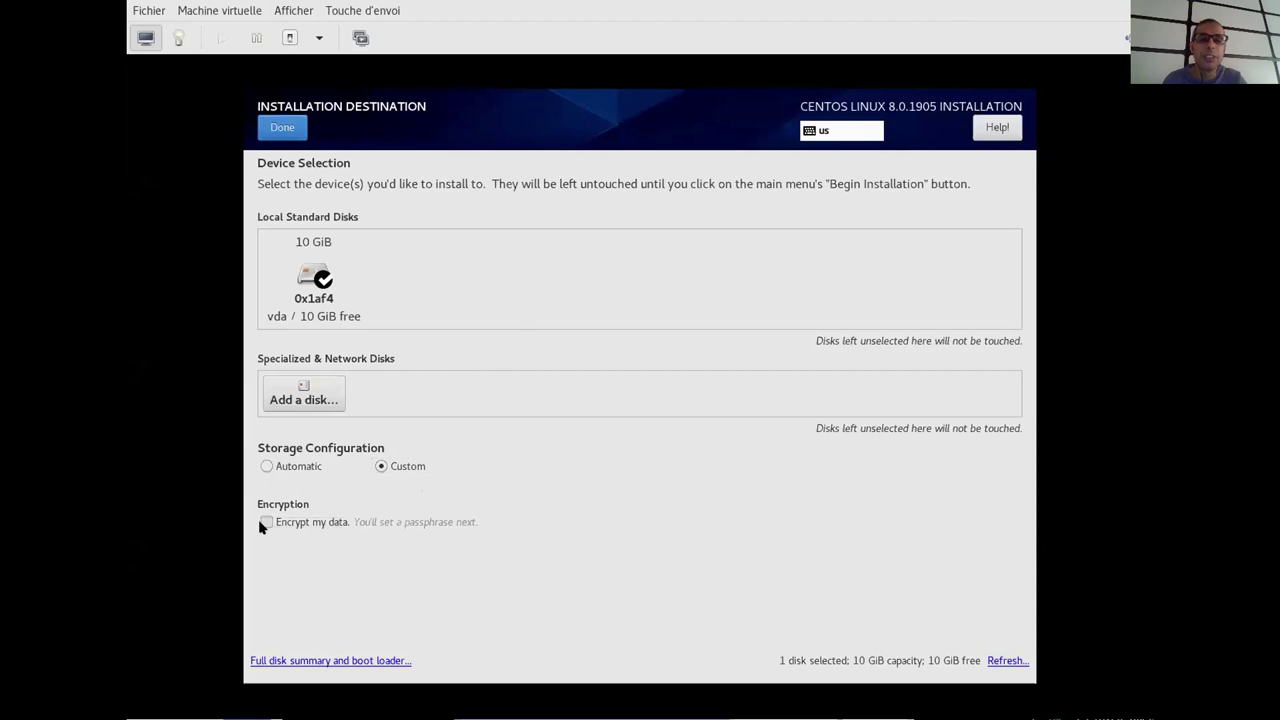
{"action": "left_click", "coordinate": [265, 522]}
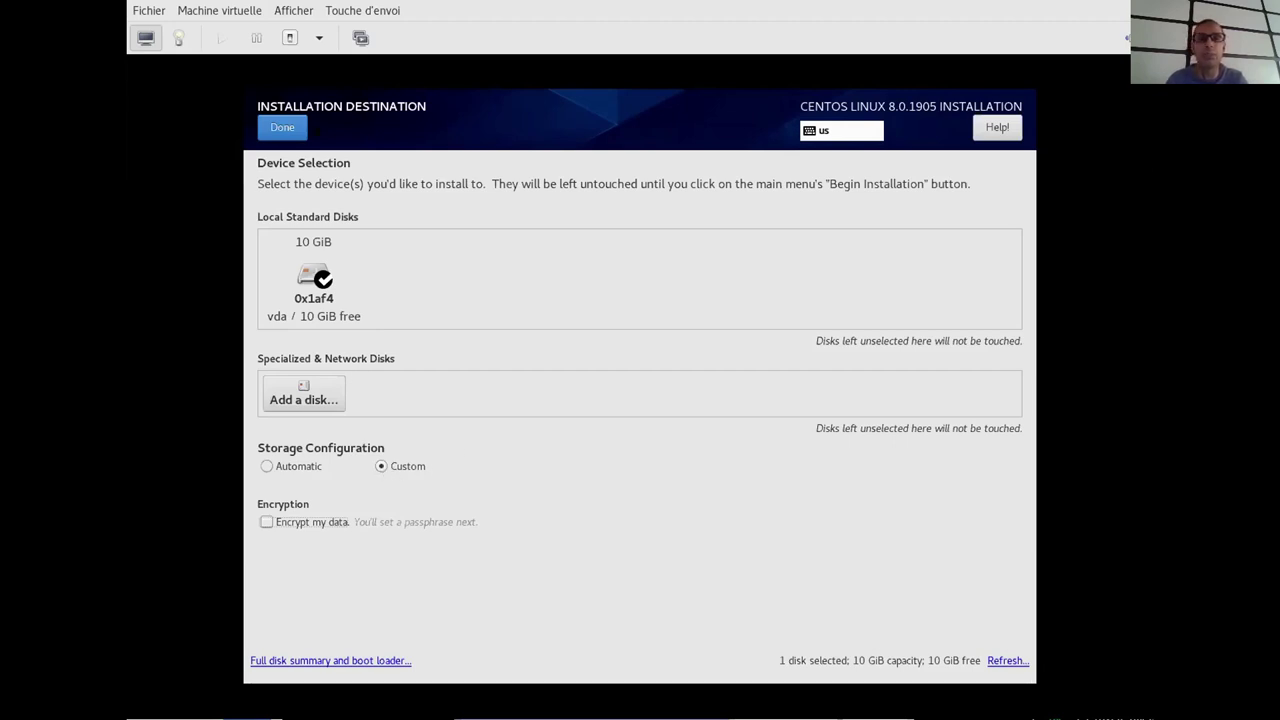
- Confirm the vda disk choice and open the partitioning scheme list in Manual Partitioning
{"action": "left_click", "coordinate": [282, 134]}
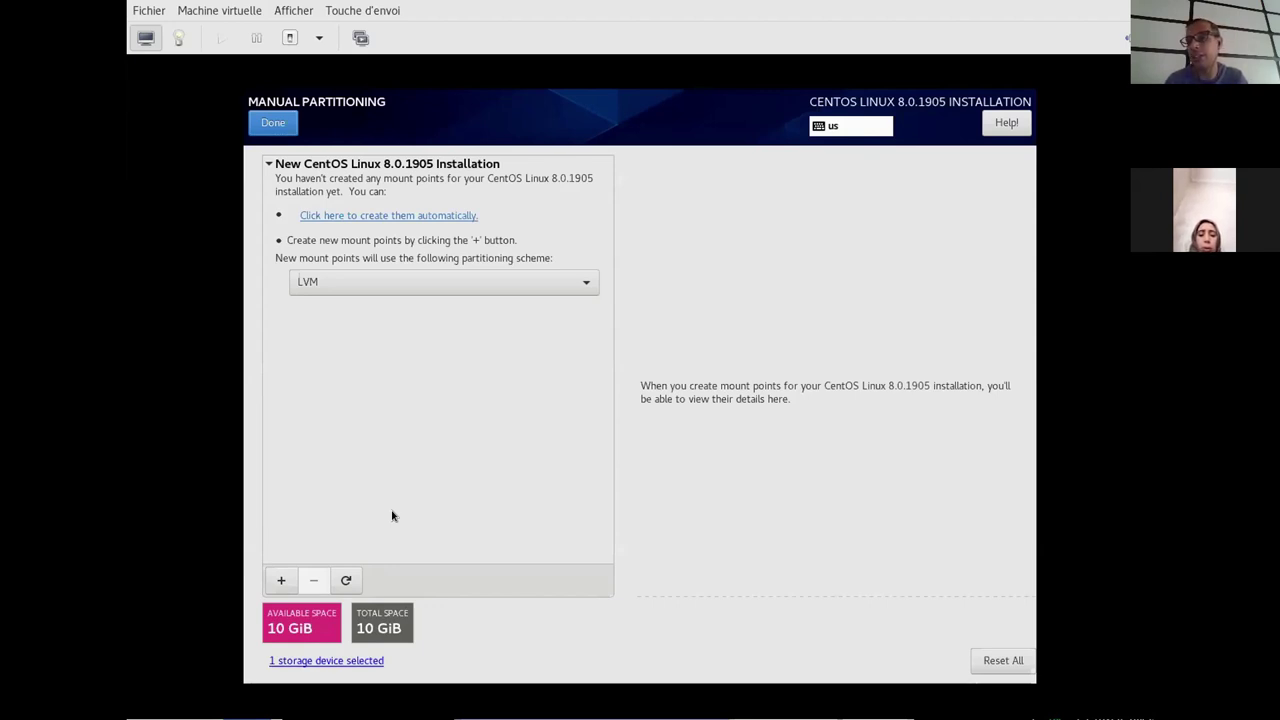
{"action": "left_click", "coordinate": [371, 281]}
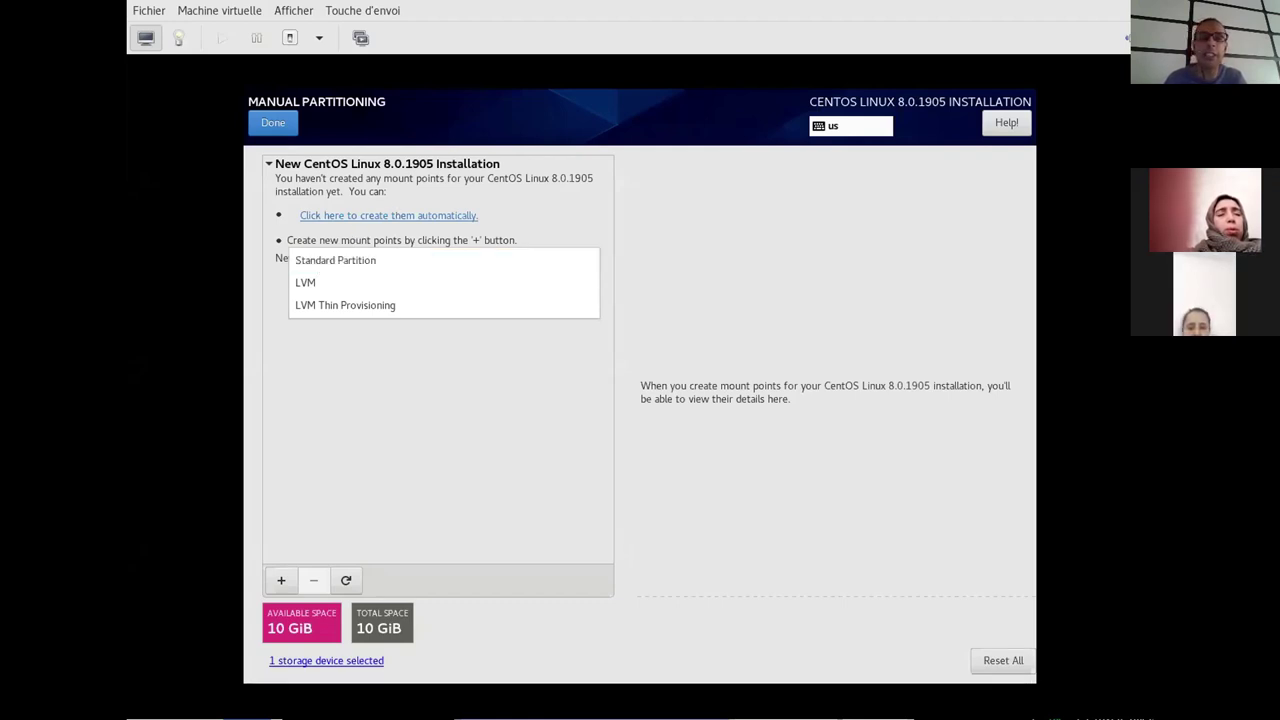
- Use Standard Partition and start a new mount point for /boot
{"action": "left_click", "coordinate": [310, 260]}
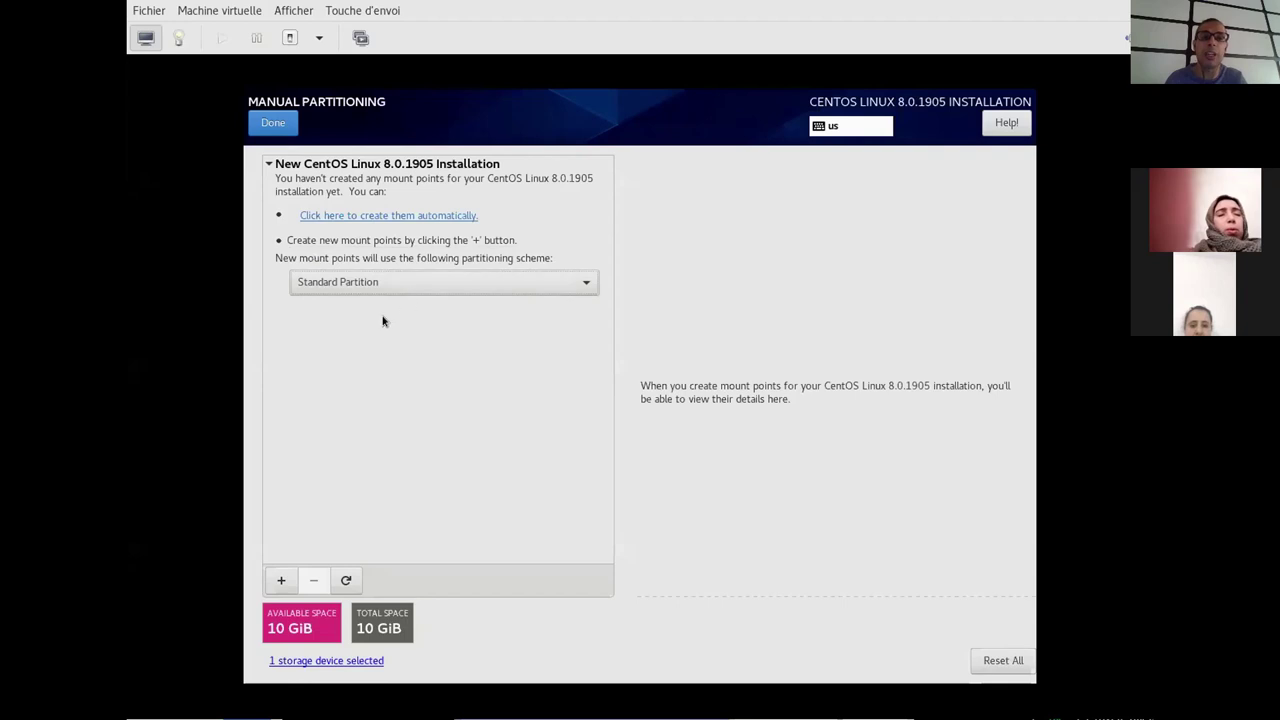
{"action": "left_click", "coordinate": [280, 582]}
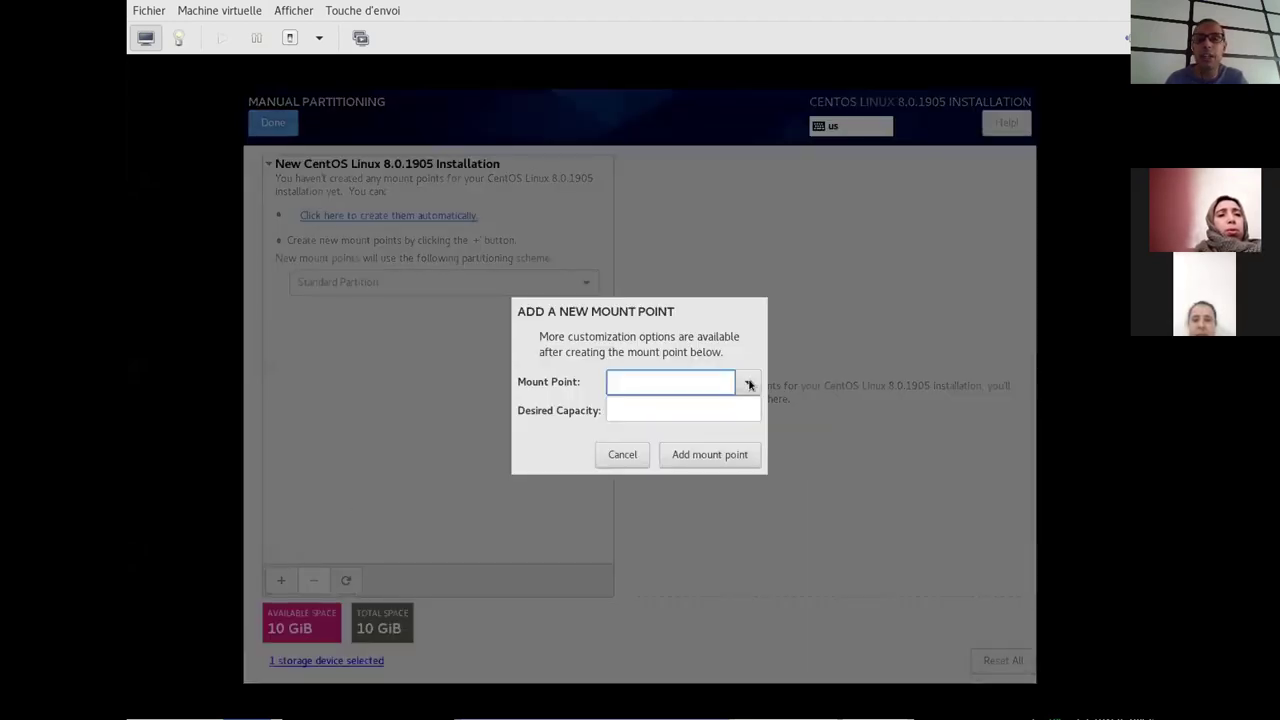
{"action": "left_click", "coordinate": [749, 384]}
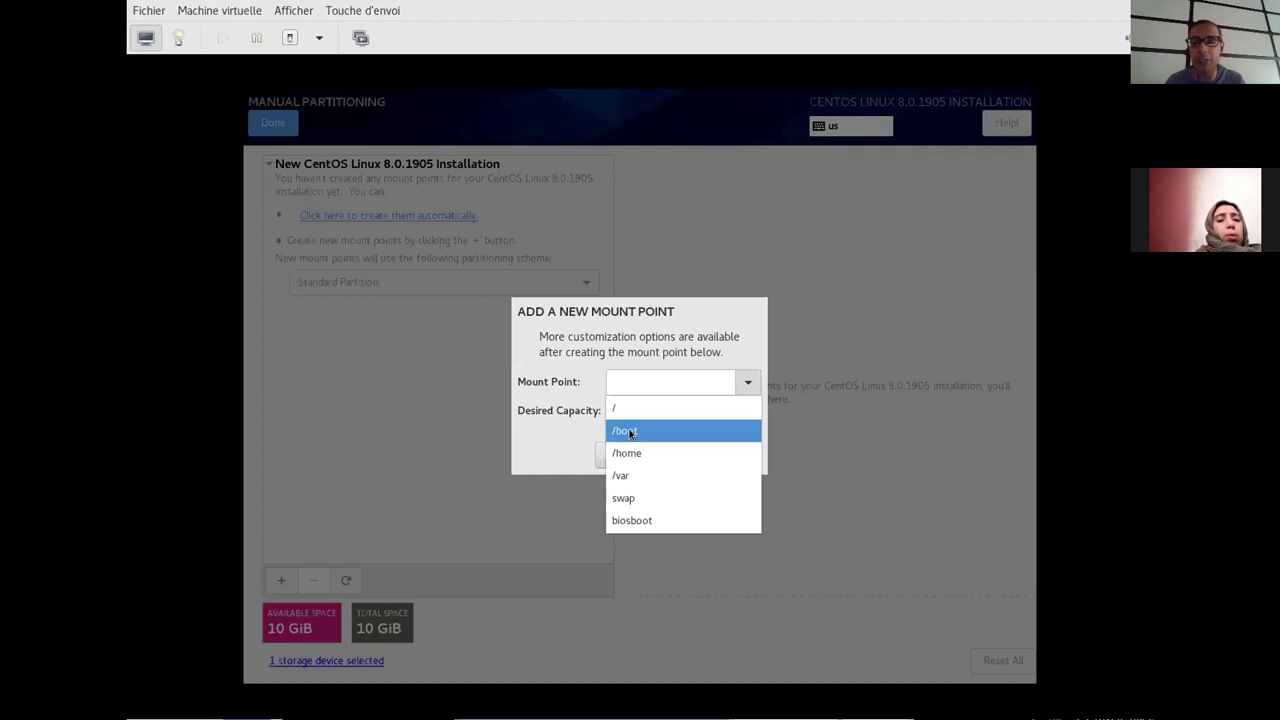
{"action": "left_click", "coordinate": [643, 430]}
{"action": "left_click", "coordinate": [645, 409]}
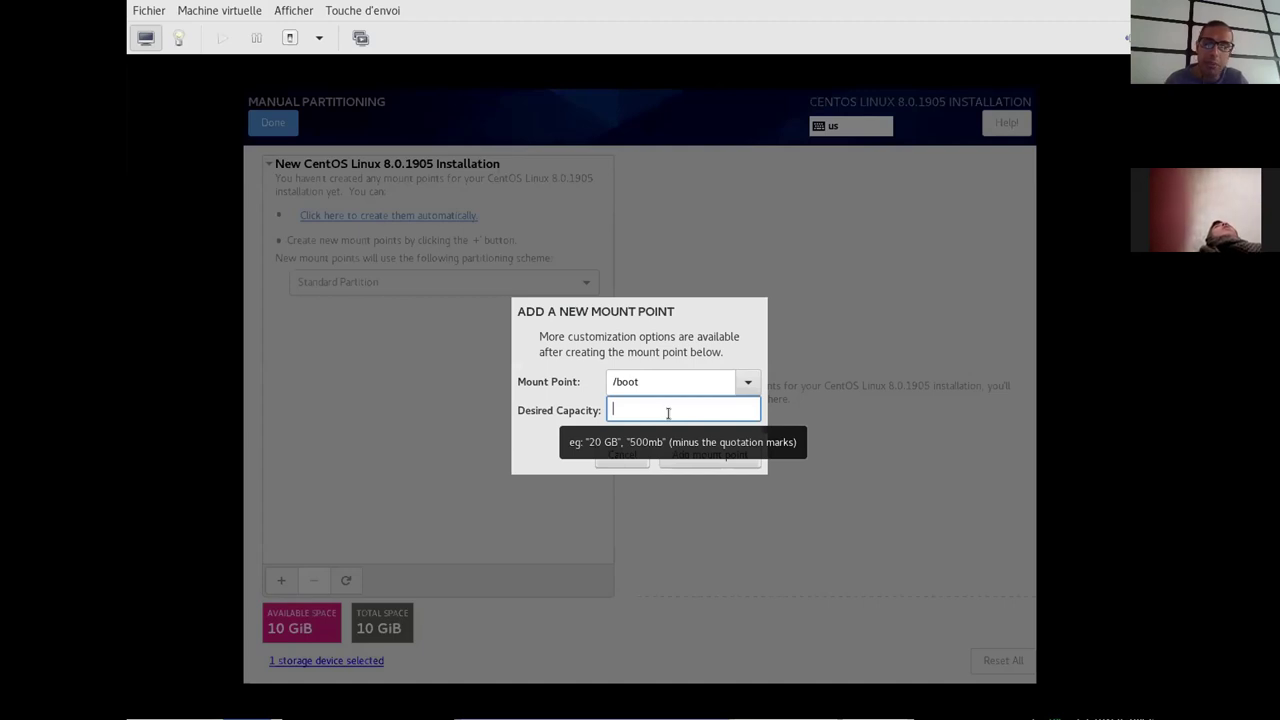
- Add the /boot mount point with a desired capacity of 1024mb
{"action": "type", "text": "1024mb"}
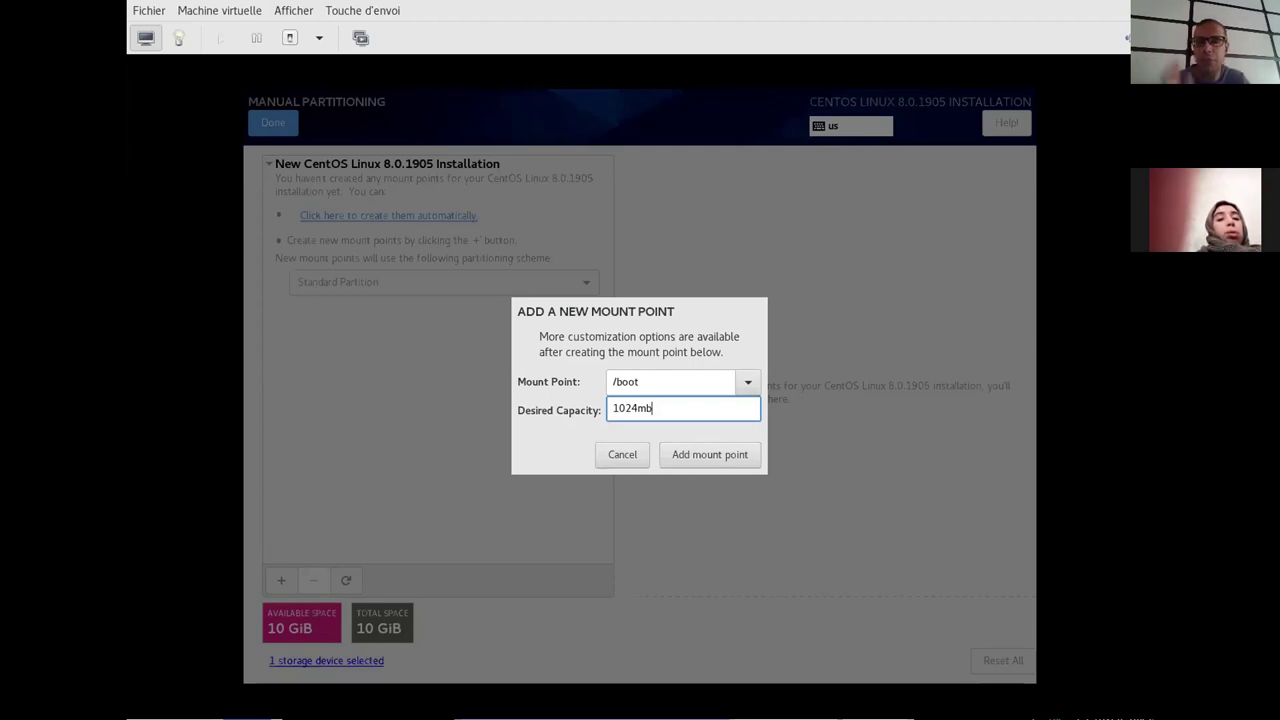
{"action": "left_click", "coordinate": [699, 457]}
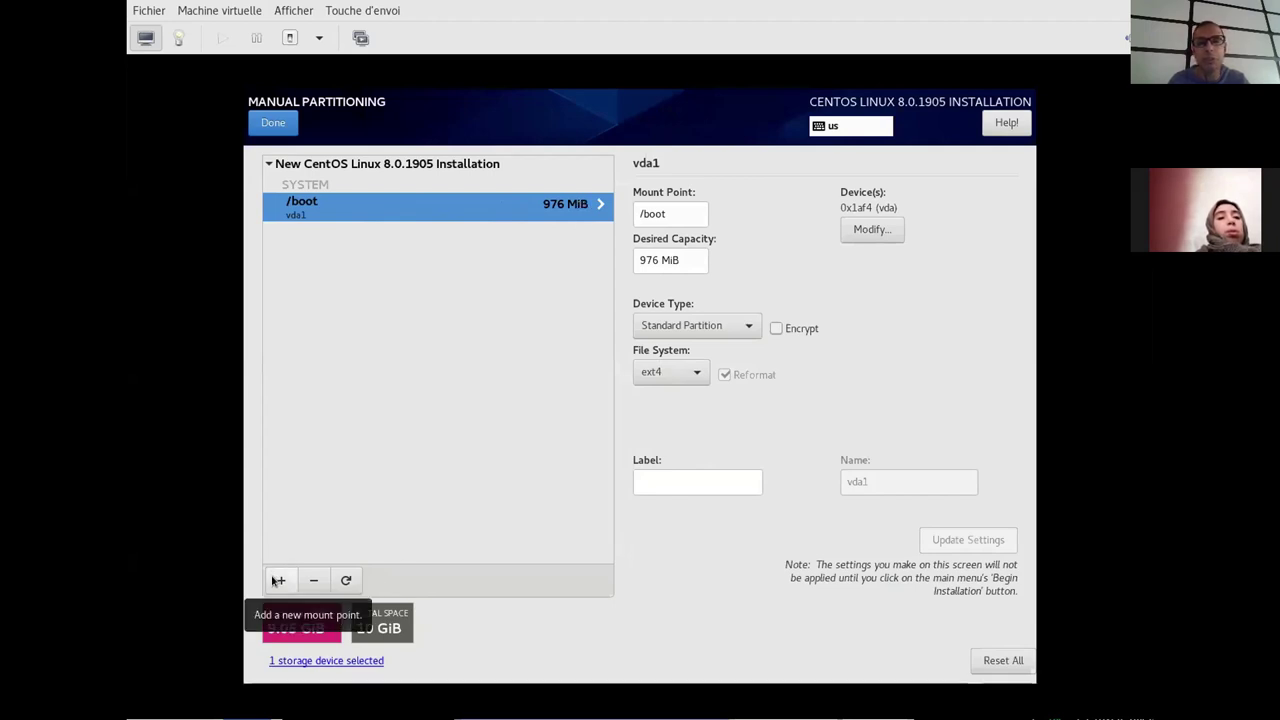
- Start another mount point and choose swap for it
{"action": "left_click", "coordinate": [278, 580]}
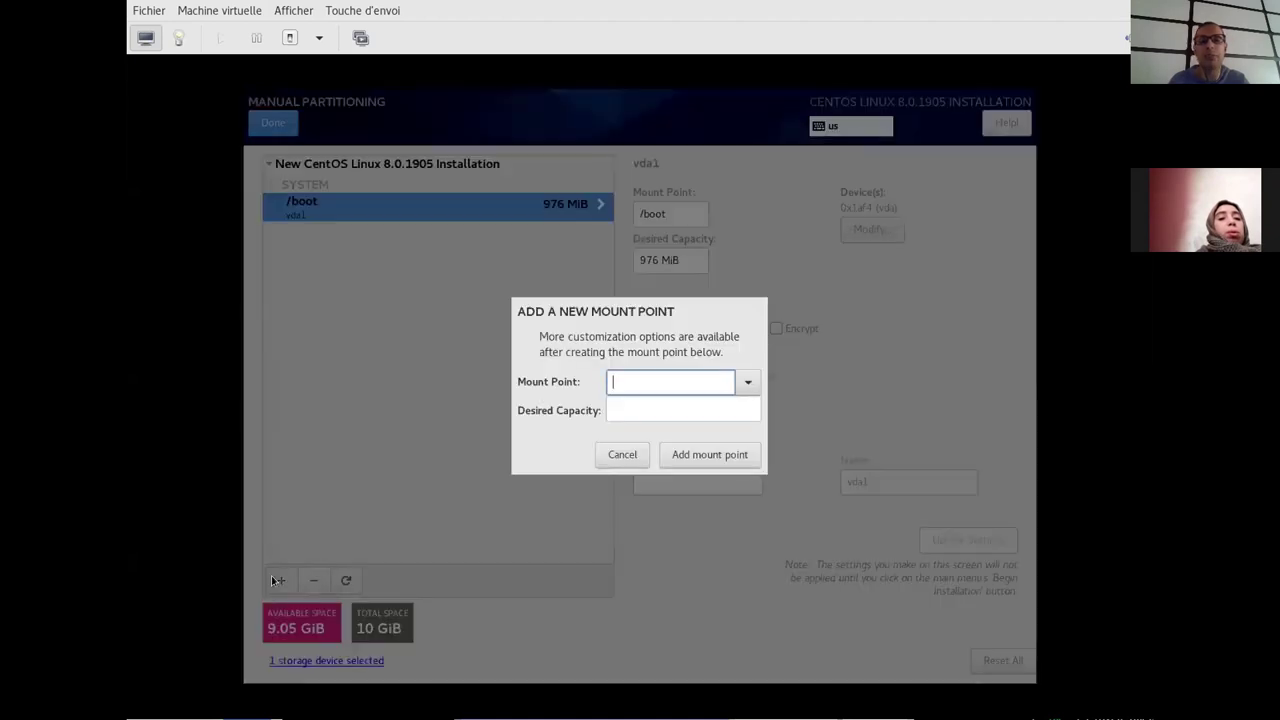
{"action": "left_click", "coordinate": [747, 381]}
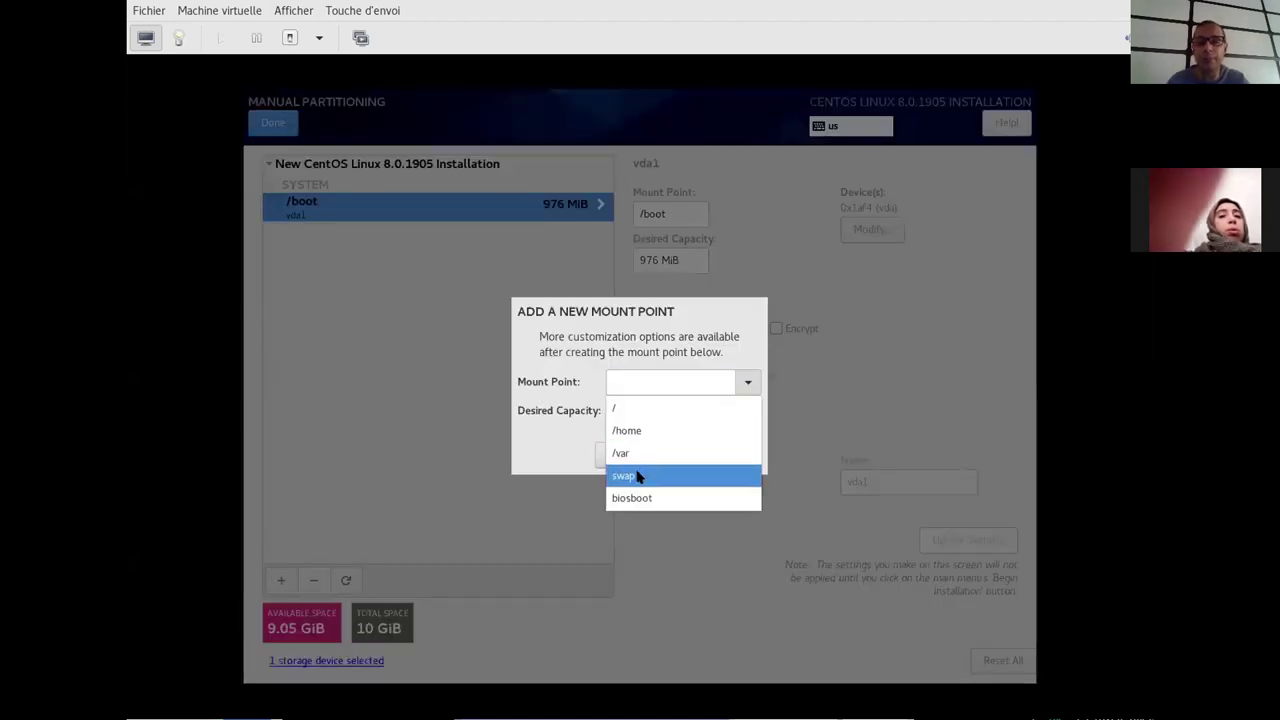
{"action": "left_click", "coordinate": [637, 476]}
{"action": "left_click", "coordinate": [645, 407]}
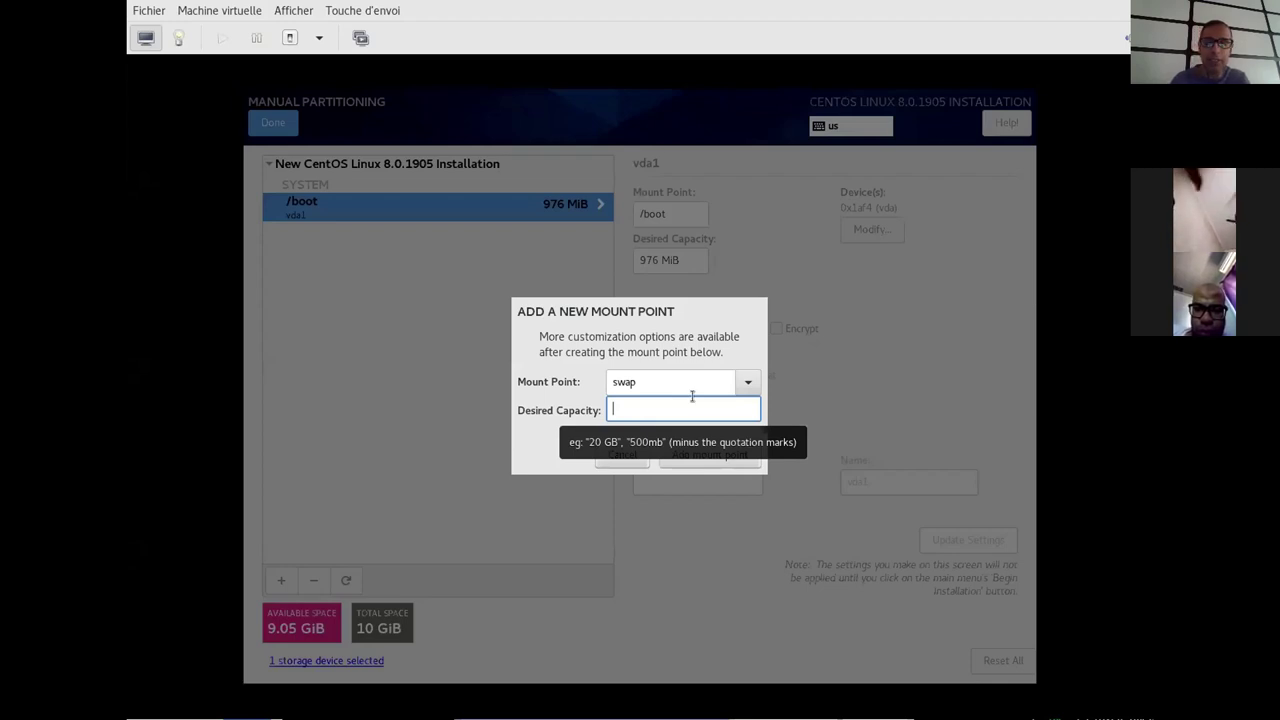
{"action": "type", "text": "1014"}
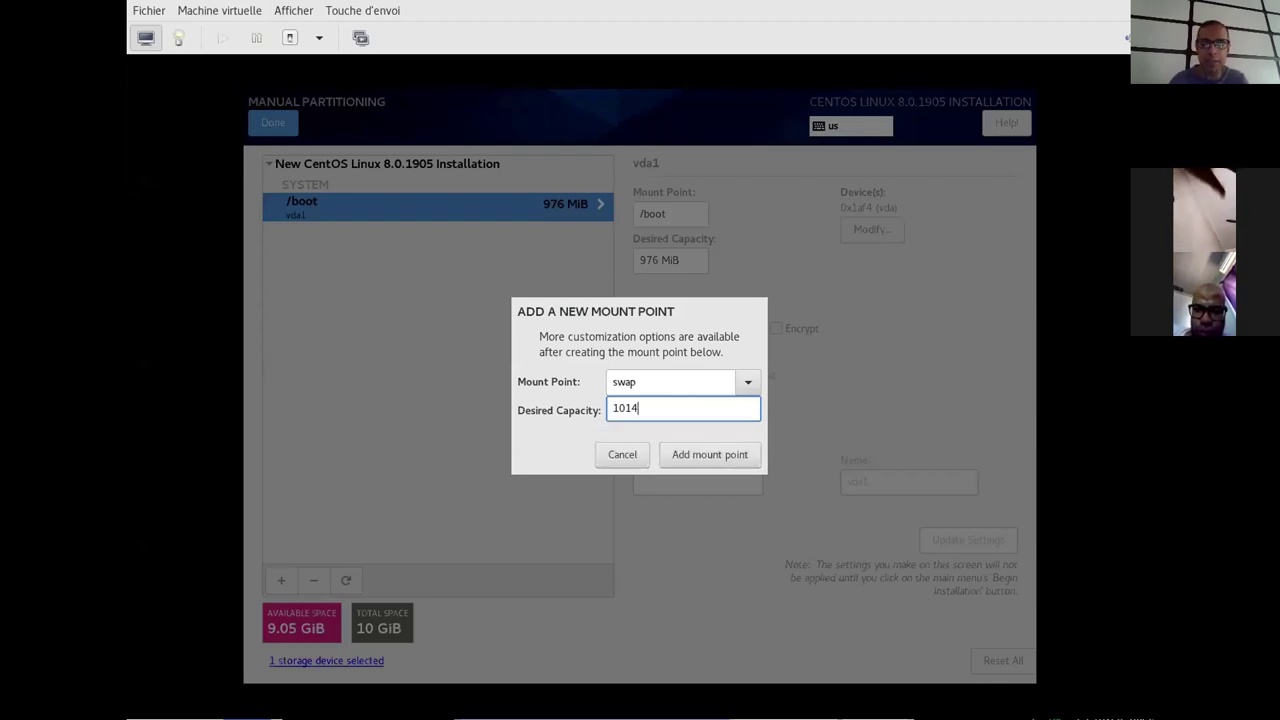
{"action": "type", "text": "M"}
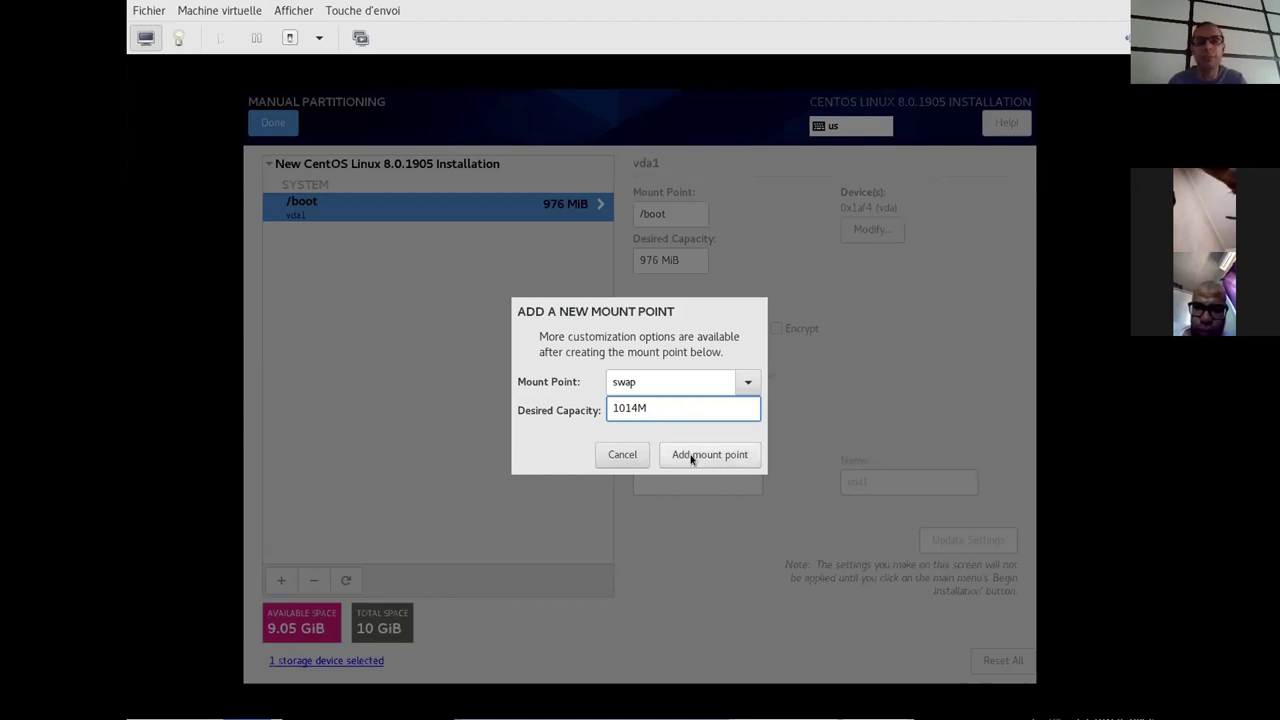
{"action": "double_click", "coordinate": [659, 410]}
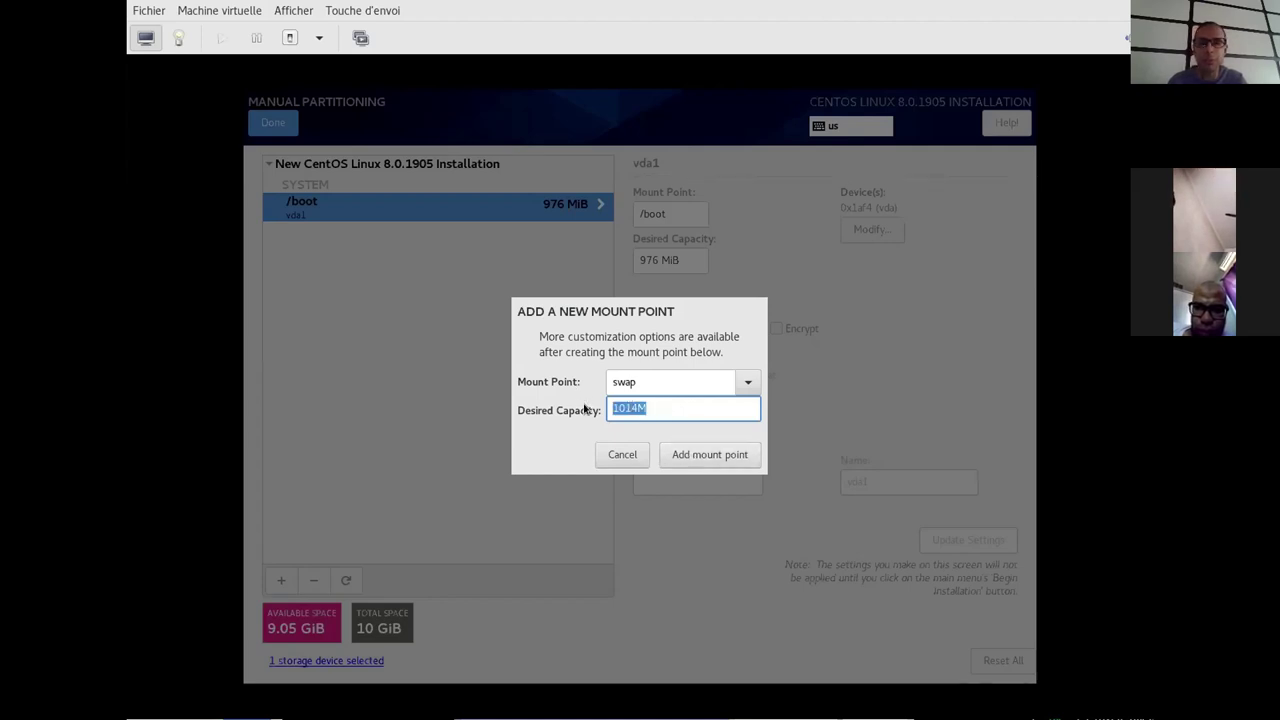
{"action": "key", "text": "BackSpace"}
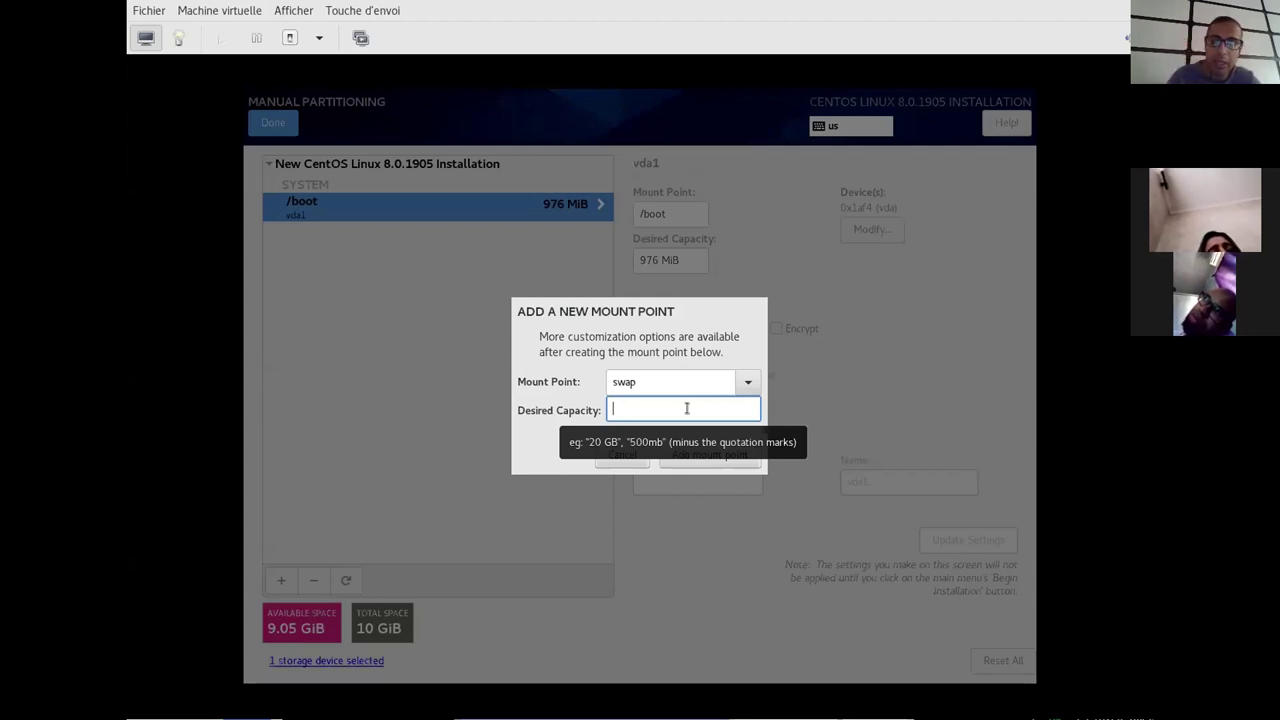
{"action": "type", "text": "0124"}
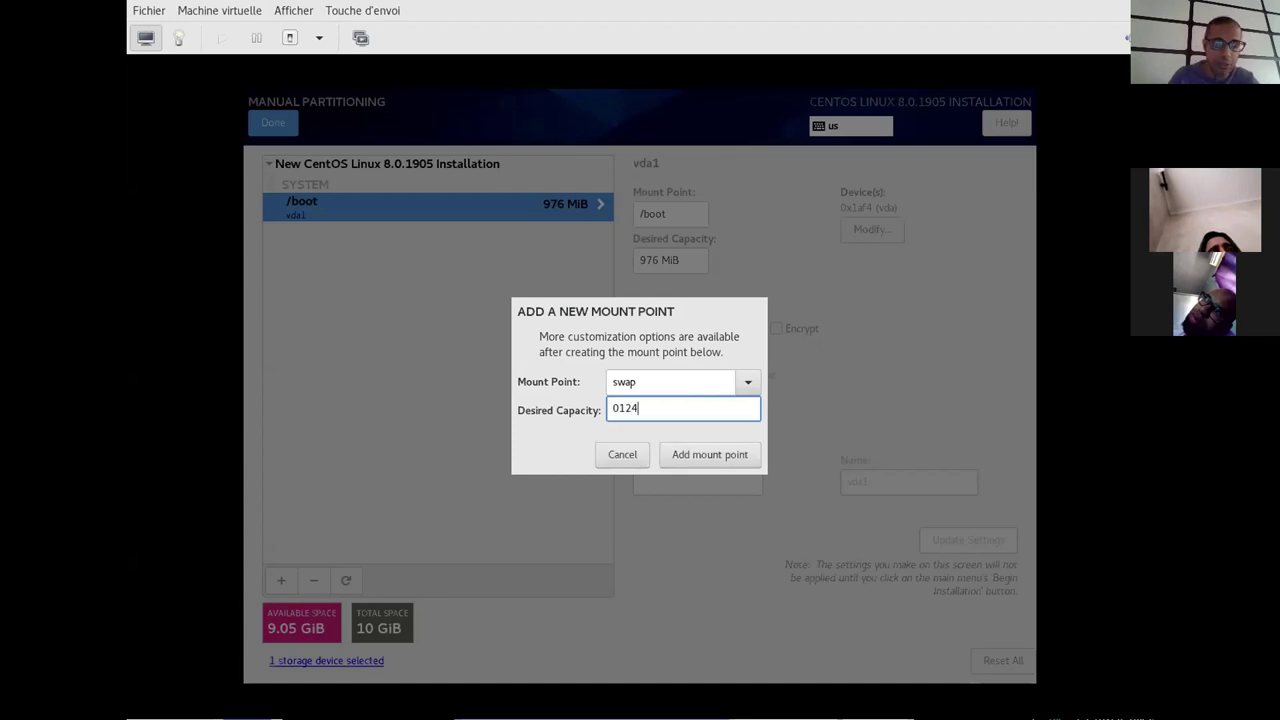
{"action": "type", "text": "M"}
{"action": "key", "text": "BackSpace"}
{"action": "key", "text": "BackSpace"}
{"action": "key", "text": "BackSpace"}
{"action": "key", "text": "BackSpace"}
{"action": "key", "text": "BackSpace"}
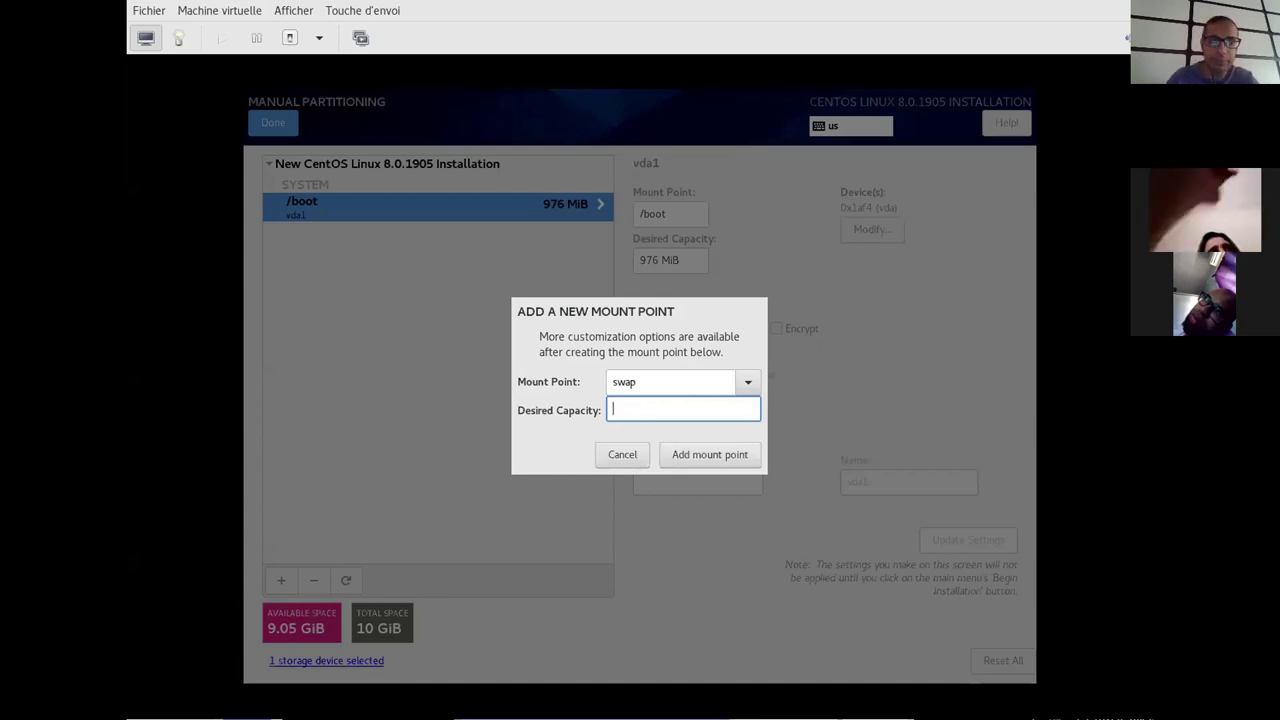
{"action": "type", "text": "1024"}
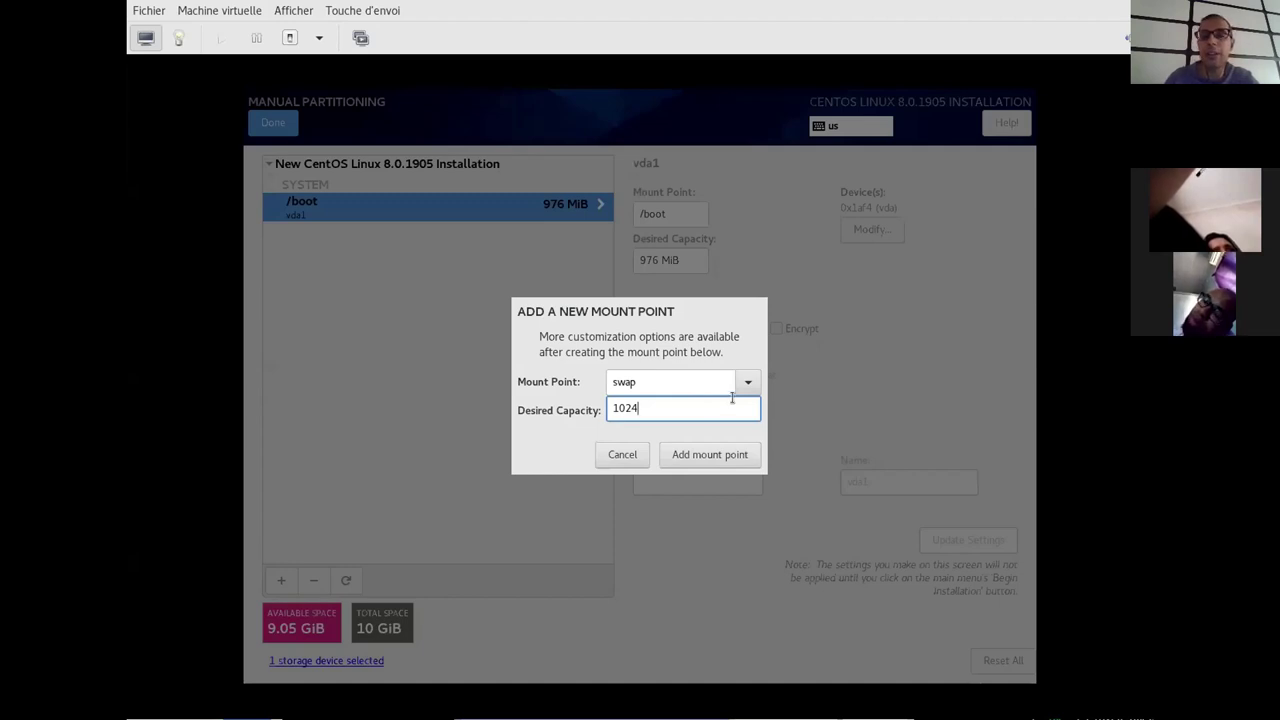
{"action": "type", "text": "M"}
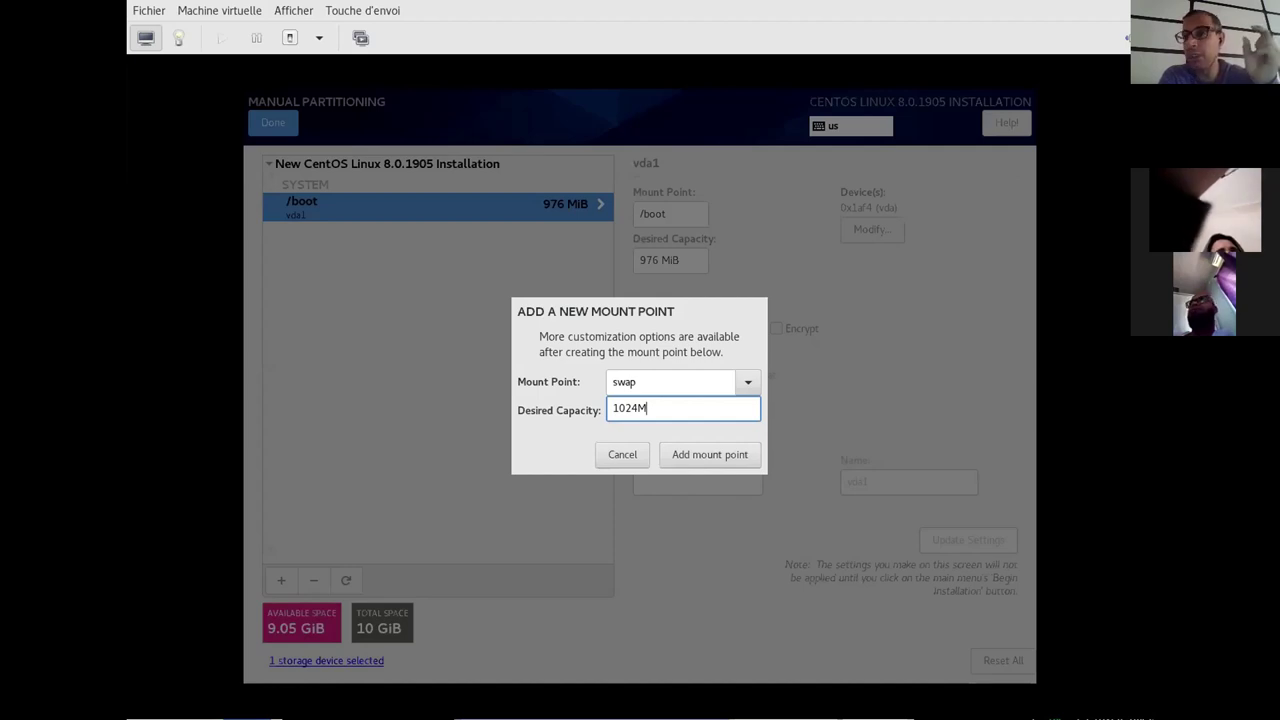
{"action": "mouse_move", "coordinate": [1098, 317]}
{"action": "left_mouse_down"}
{"action": "mouse_move", "coordinate": [1036, 325]}
{"action": "mouse_move", "coordinate": [888, 390]}
{"action": "left_mouse_up"}
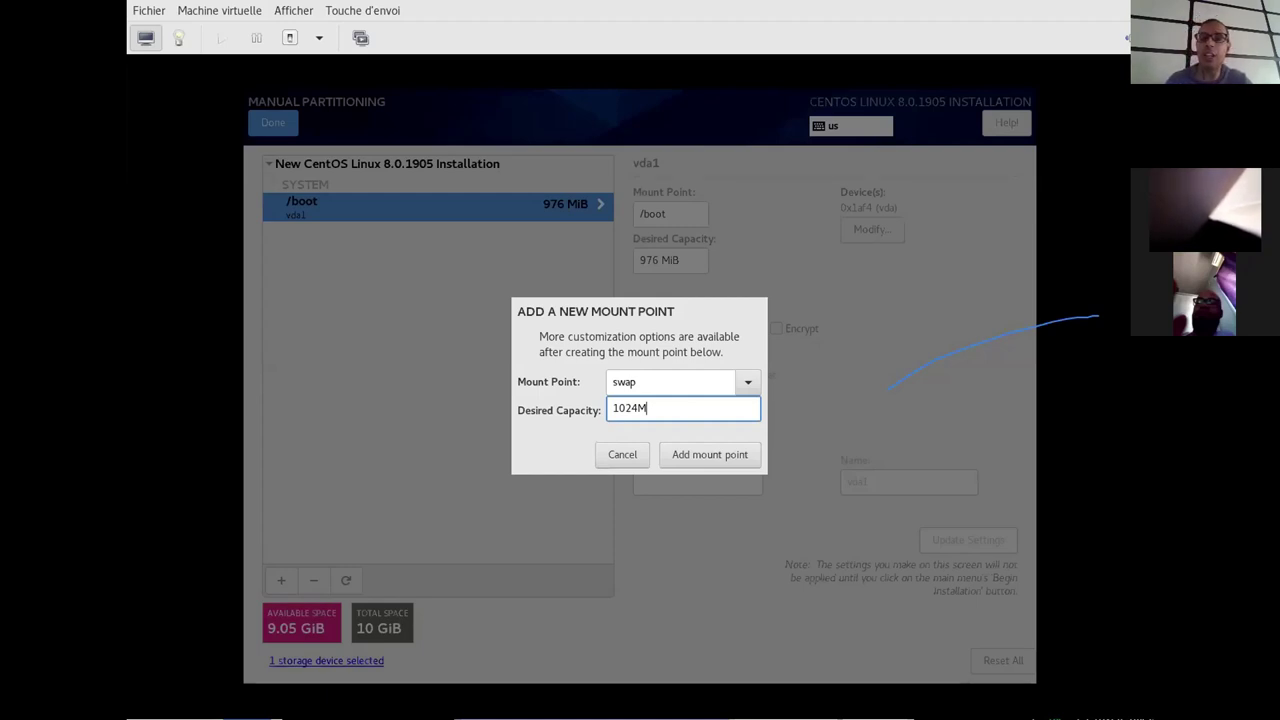
- Add the 1024M swap mount point, make it LVM, and open the cl_demo volume group settings
{"action": "left_click_drag", "start_coordinate": [645, 405], "coordinate": [595, 405]}
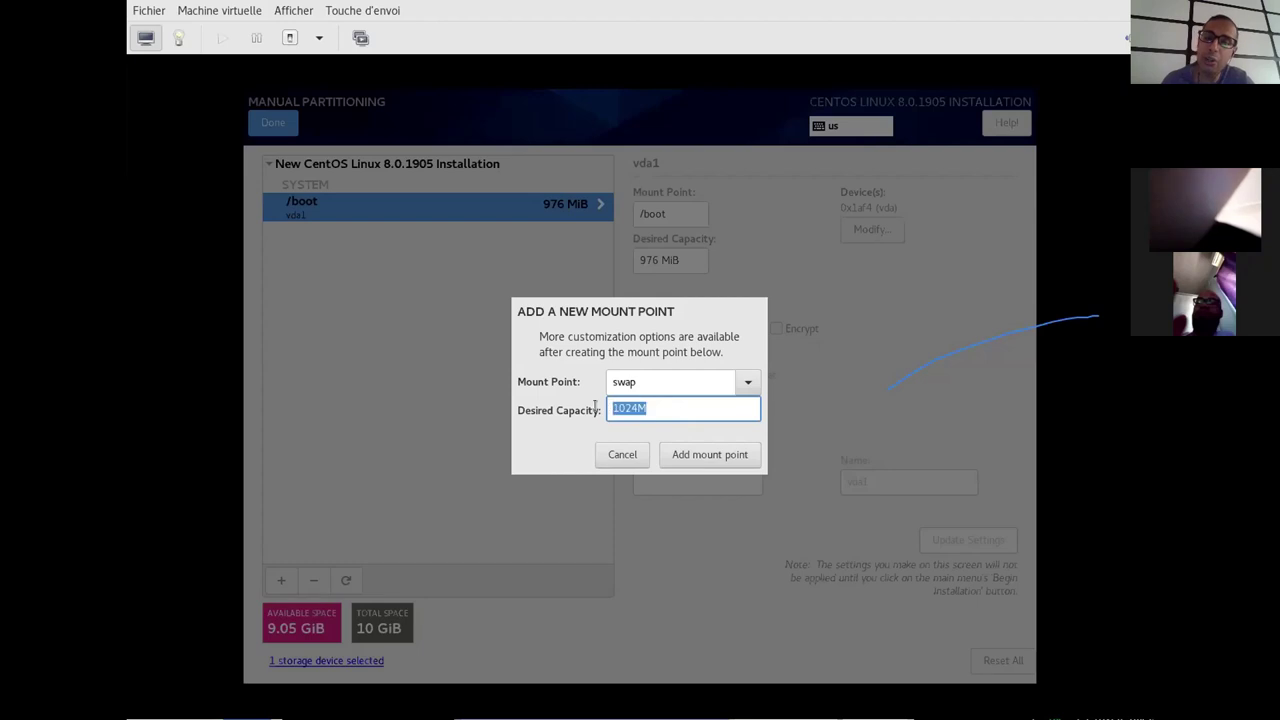
{"action": "left_click", "coordinate": [716, 455]}
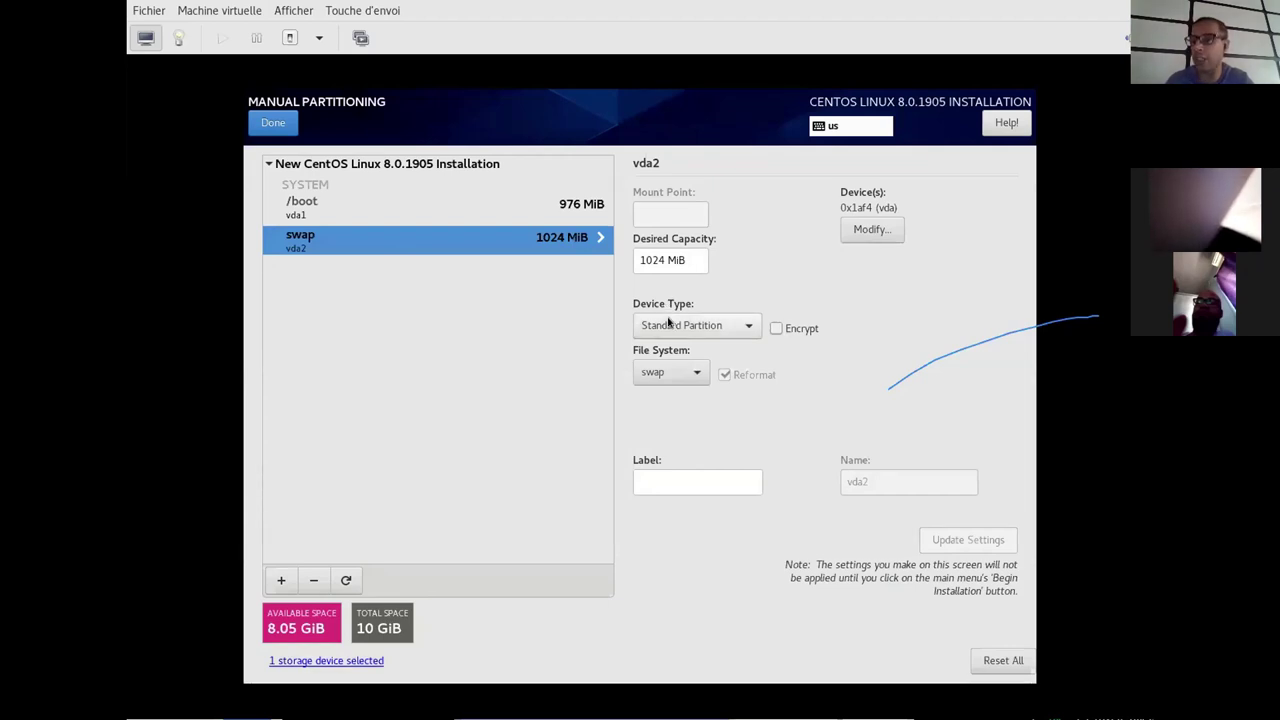
{"action": "left_click", "coordinate": [669, 321]}
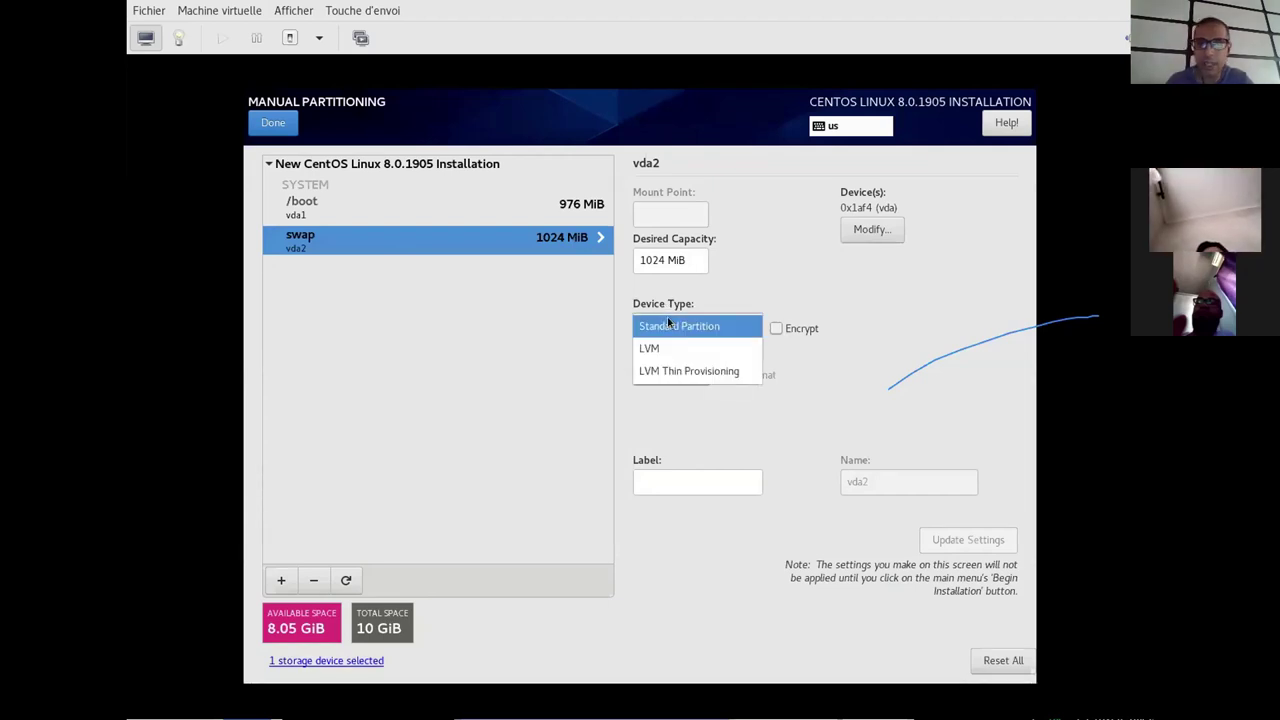
{"action": "left_click", "coordinate": [662, 350]}
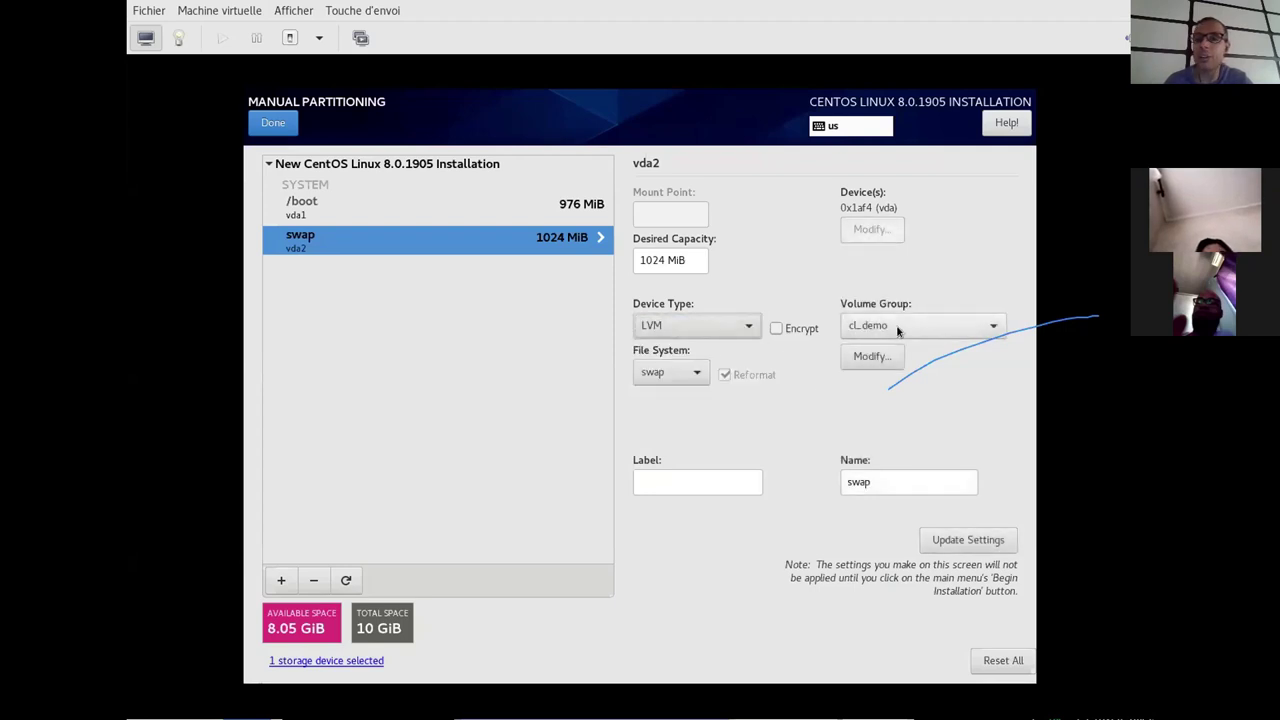
{"action": "left_click", "coordinate": [872, 358]}
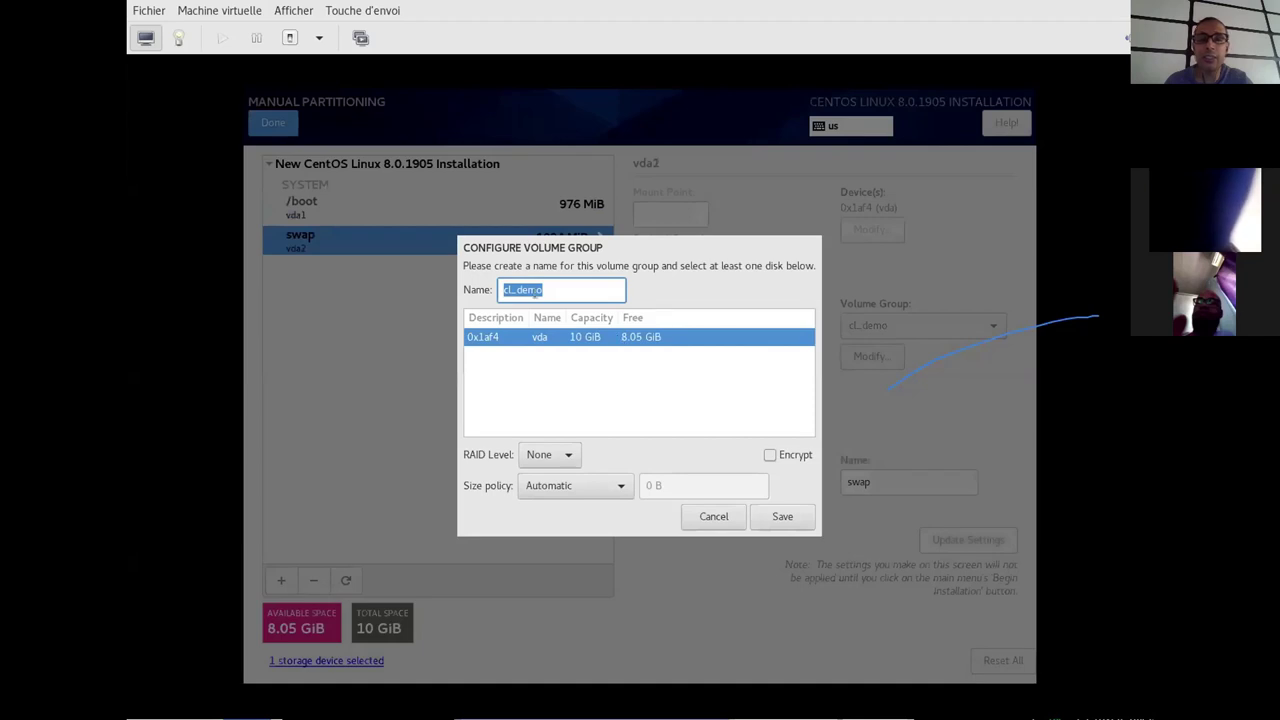
- Rename the volume group from cl_demo to demo and save, so swap shows as demo-swap
{"action": "left_click", "coordinate": [556, 289]}
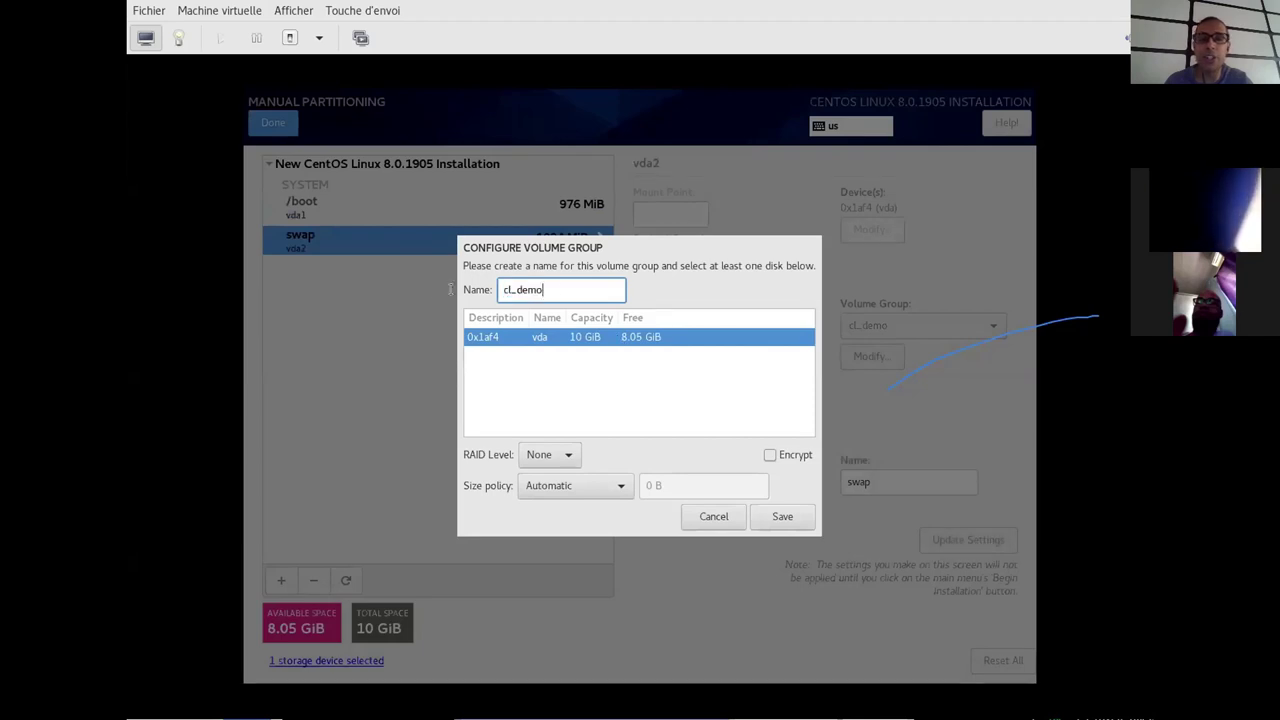
{"action": "double_click", "coordinate": [575, 289]}
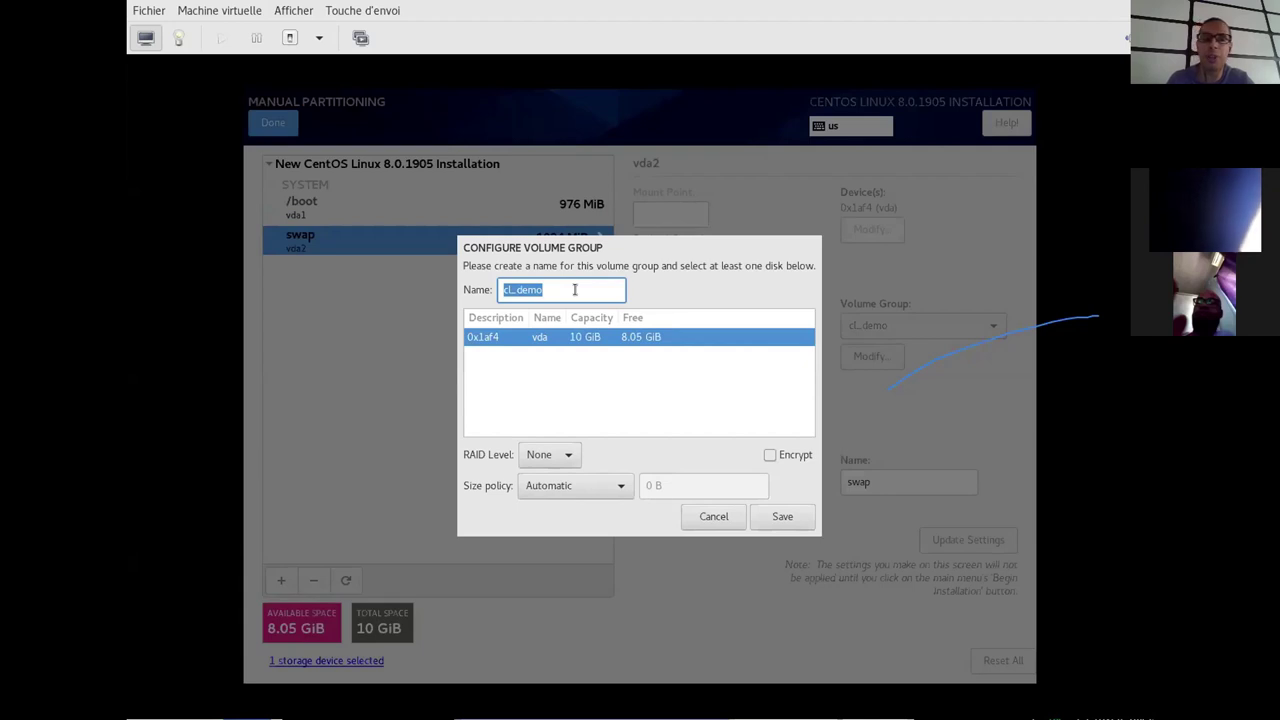
{"action": "type", "text": "demo"}
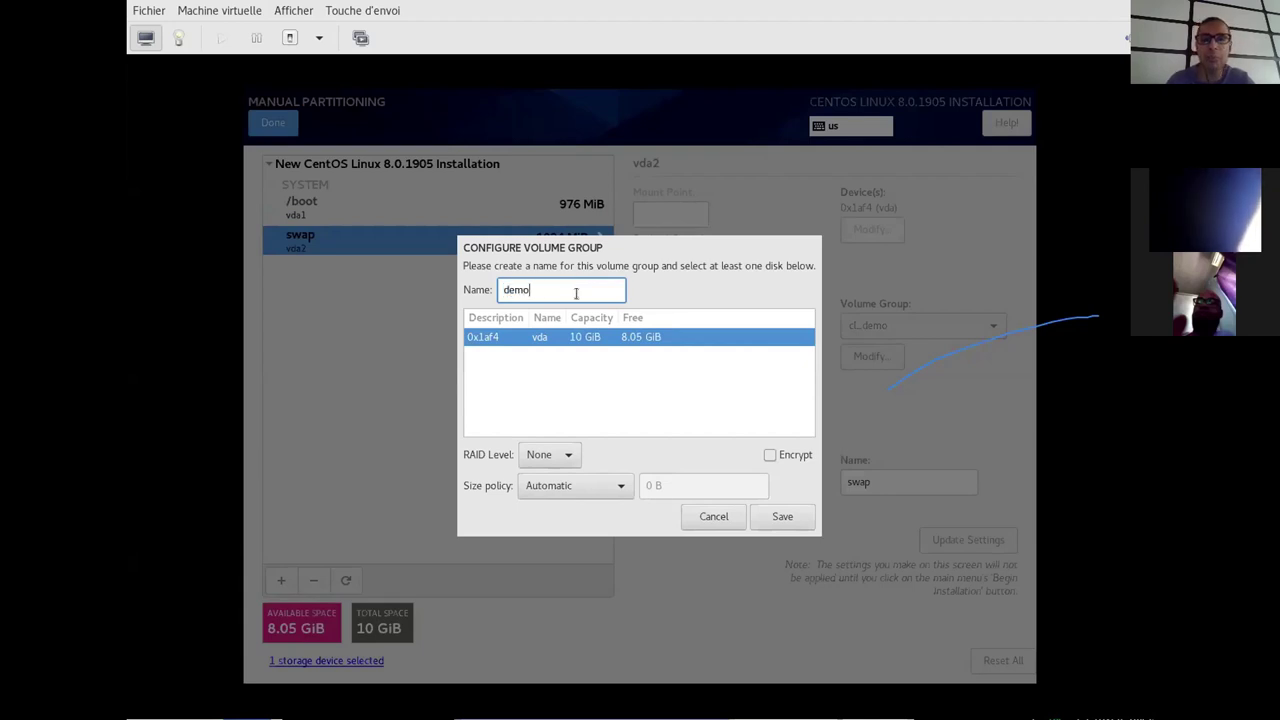
{"action": "left_click", "coordinate": [780, 516]}
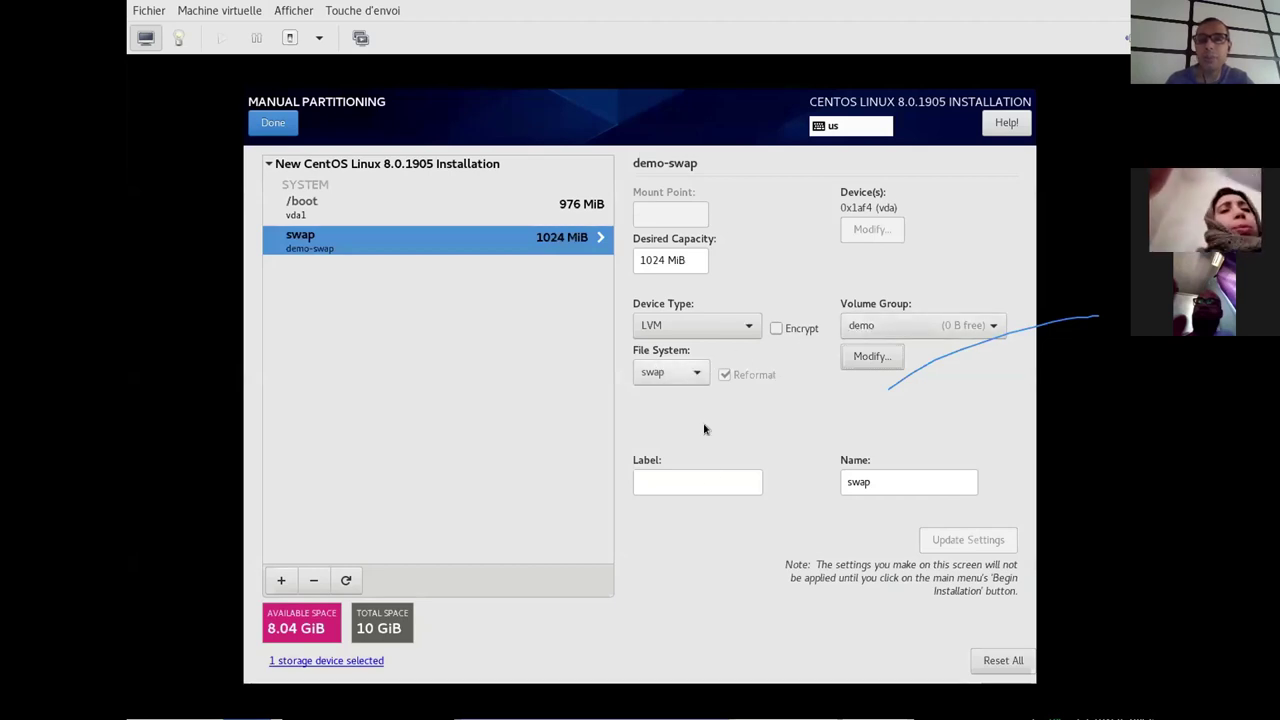
{"action": "left_click", "coordinate": [660, 479]}
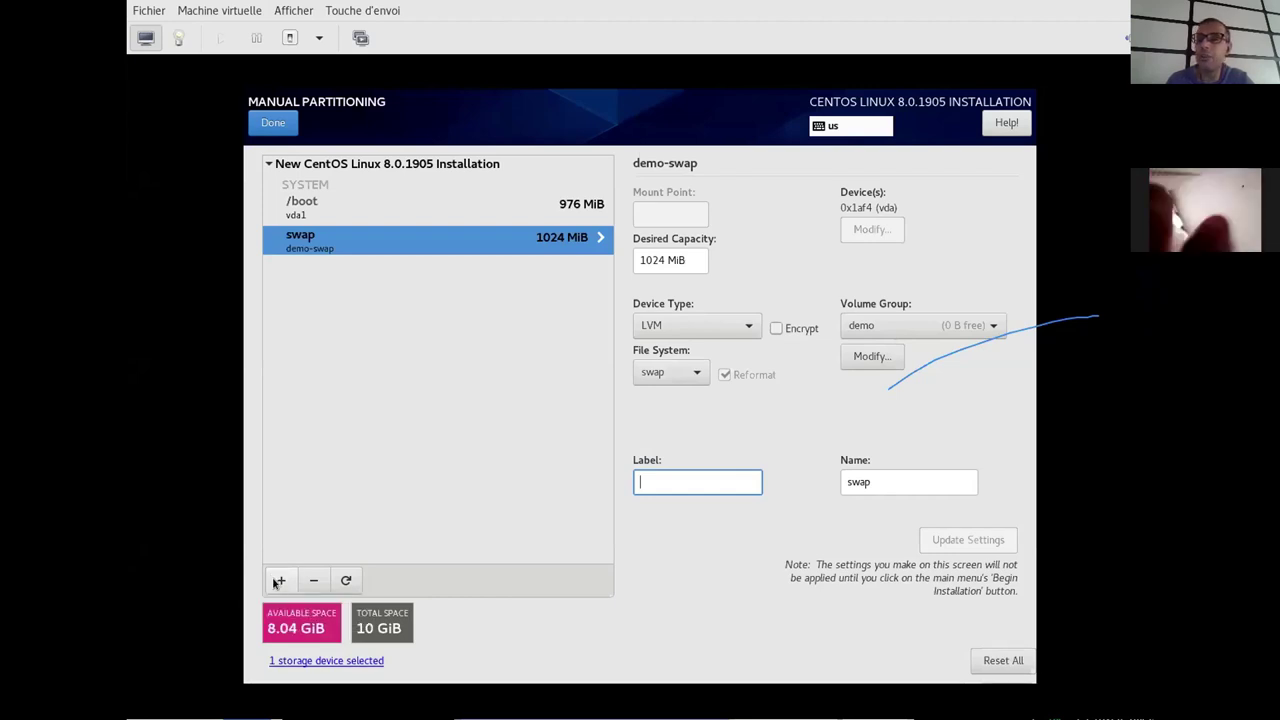
- Add a root (/) mount point with 8G desired capacity
{"action": "left_click", "coordinate": [279, 581]}
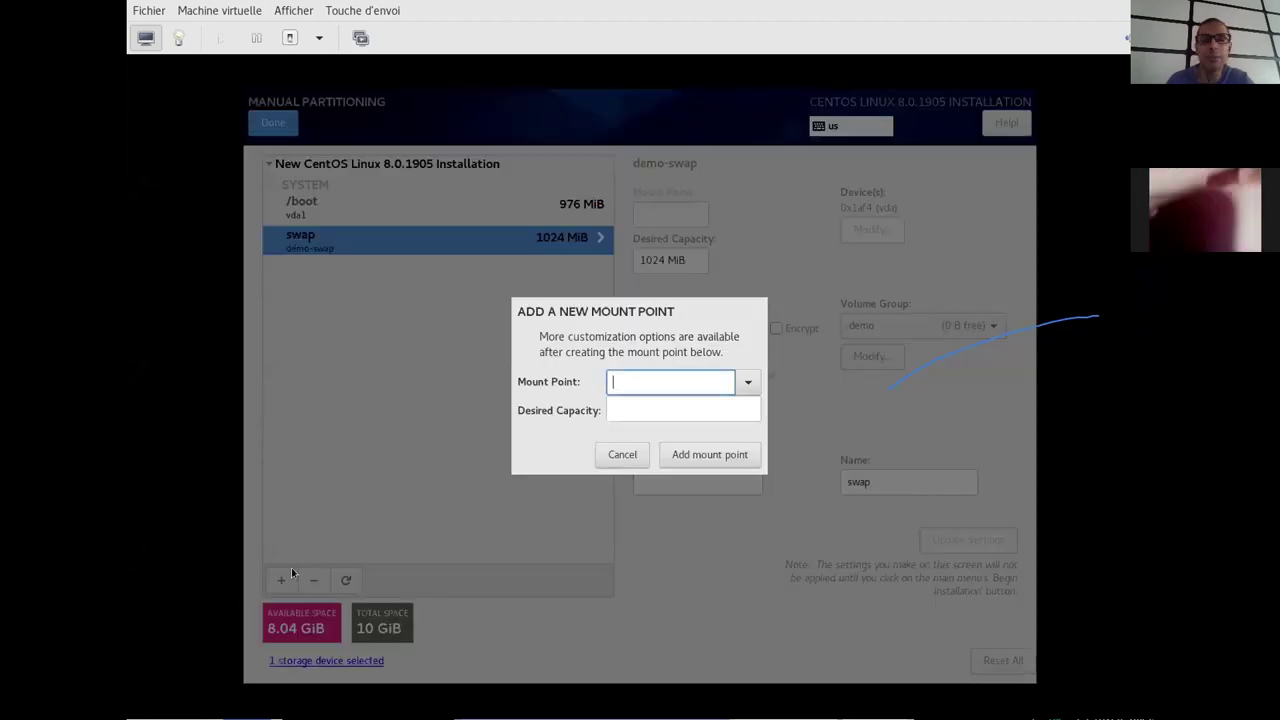
{"action": "left_click", "coordinate": [748, 384]}
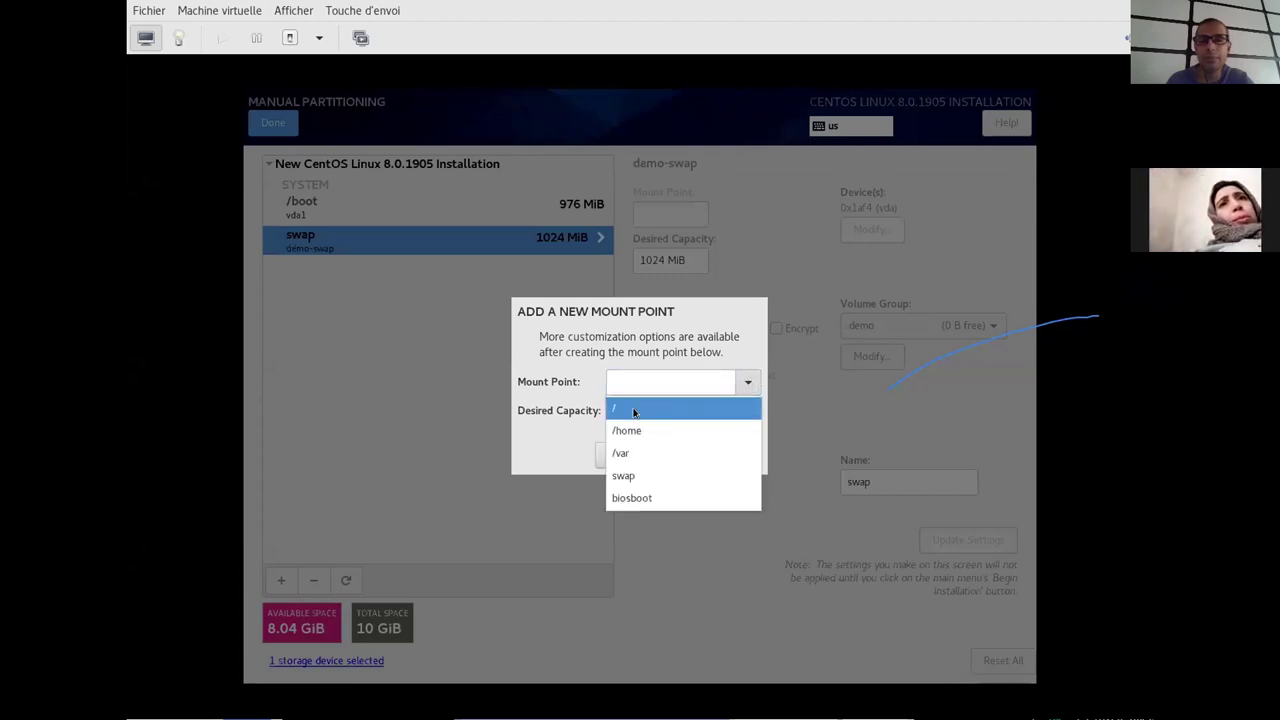
{"action": "left_click", "coordinate": [633, 412]}
{"action": "left_click", "coordinate": [648, 404]}
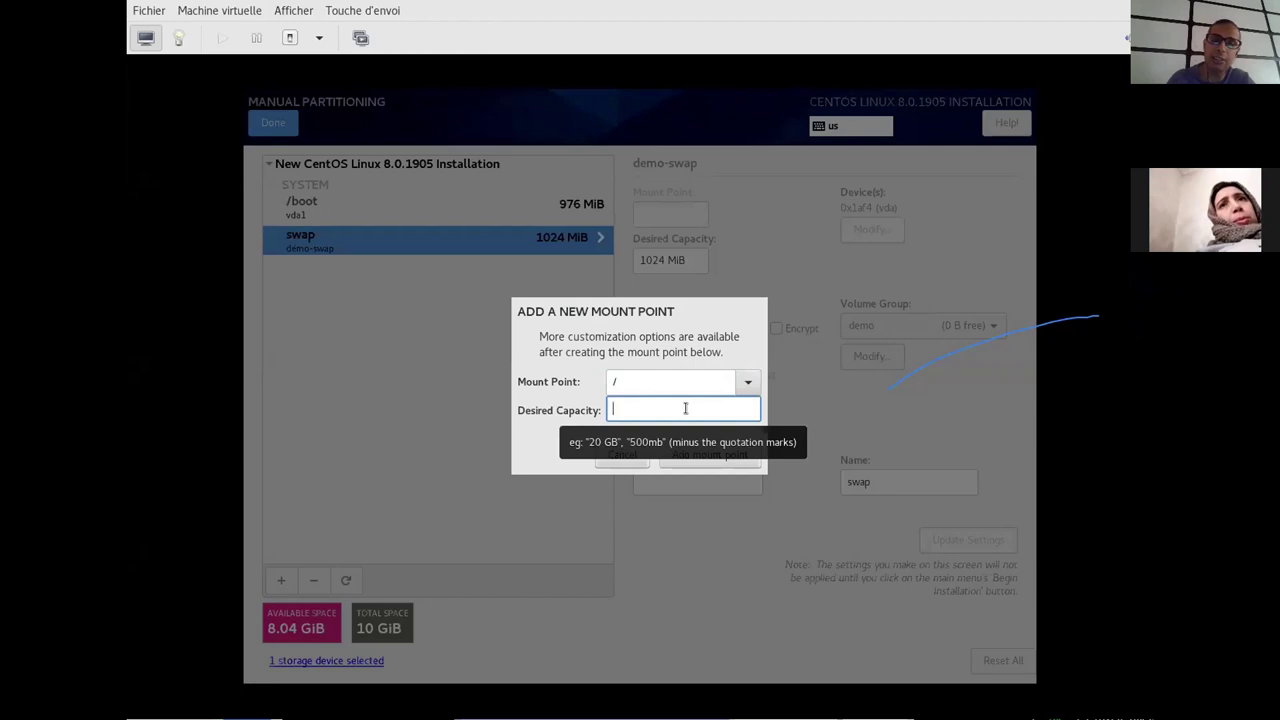
{"action": "type", "text": "8G"}
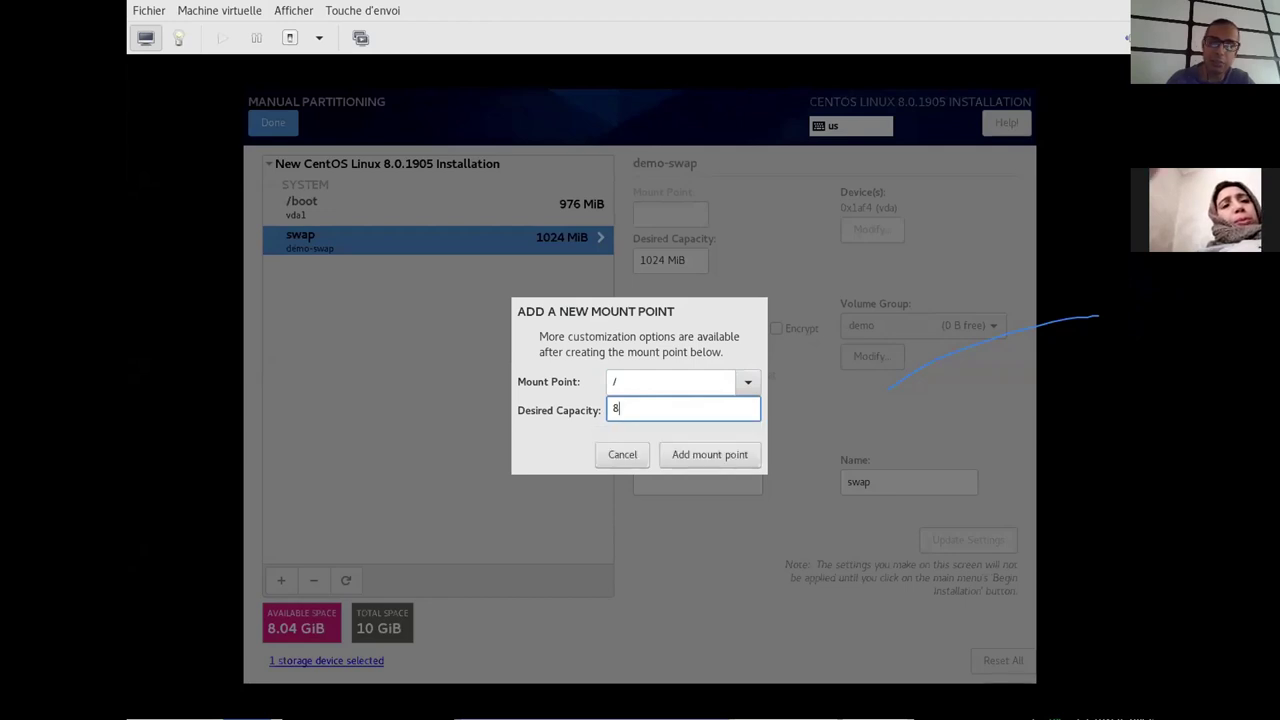
{"action": "left_click", "coordinate": [679, 456]}
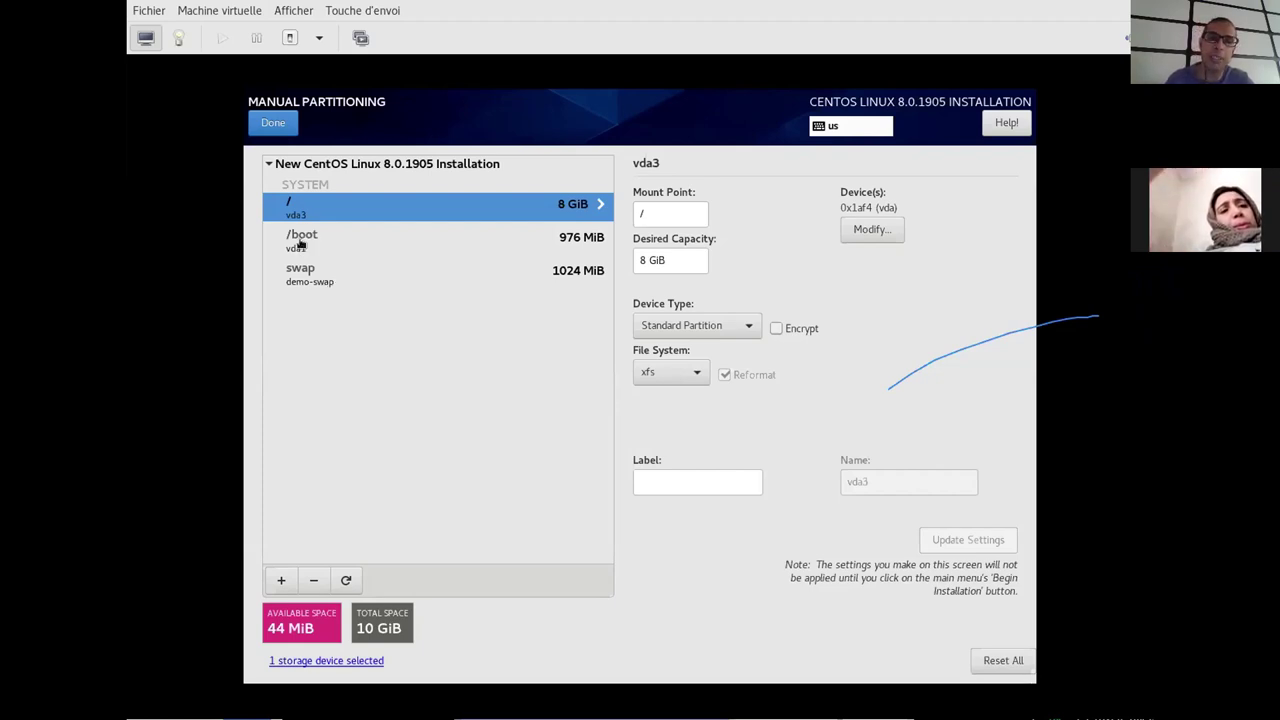
- Change the / partition's device type to LVM and finish to view the Summary of Changes
{"action": "left_click", "coordinate": [728, 326]}
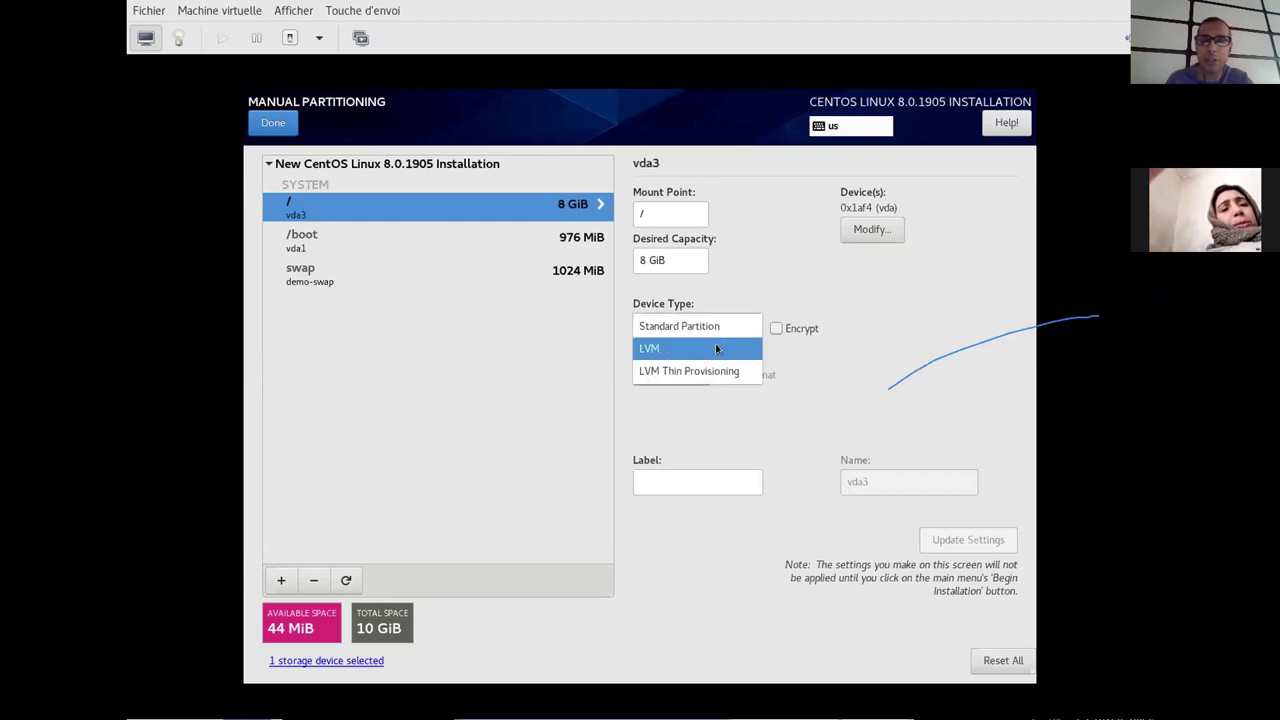
{"action": "left_click", "coordinate": [715, 348]}
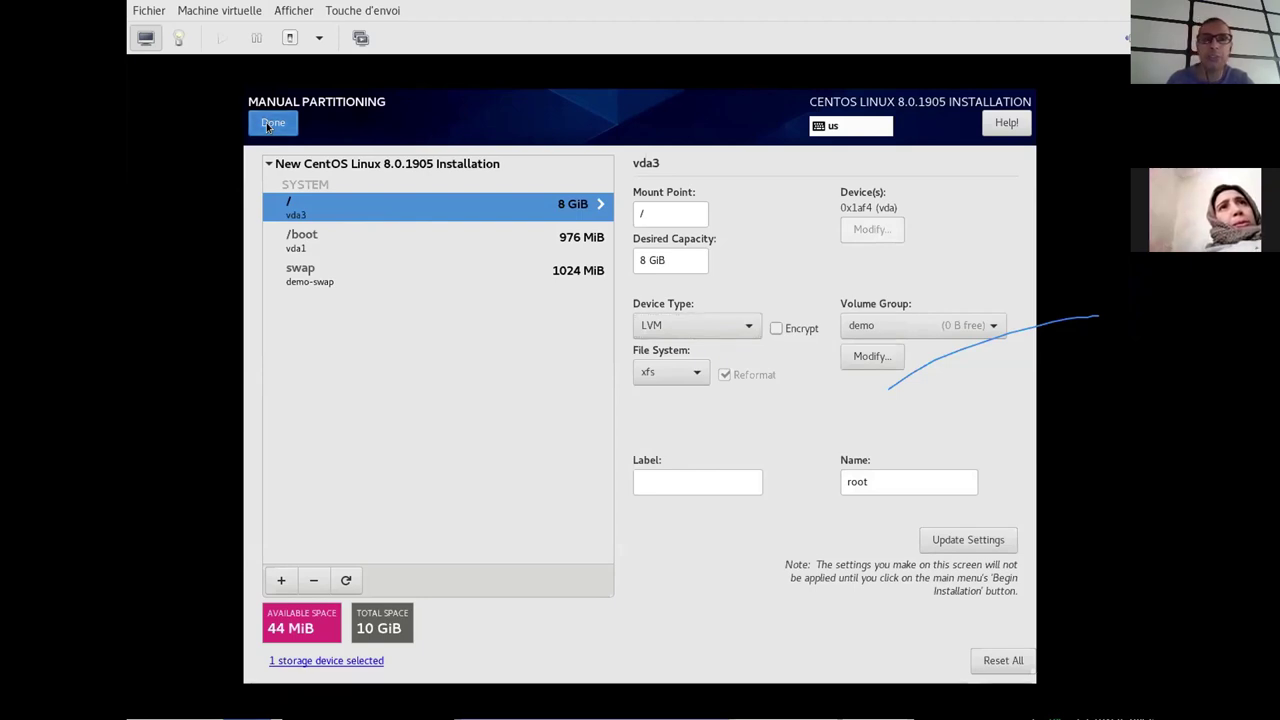
{"action": "left_click", "coordinate": [266, 122]}
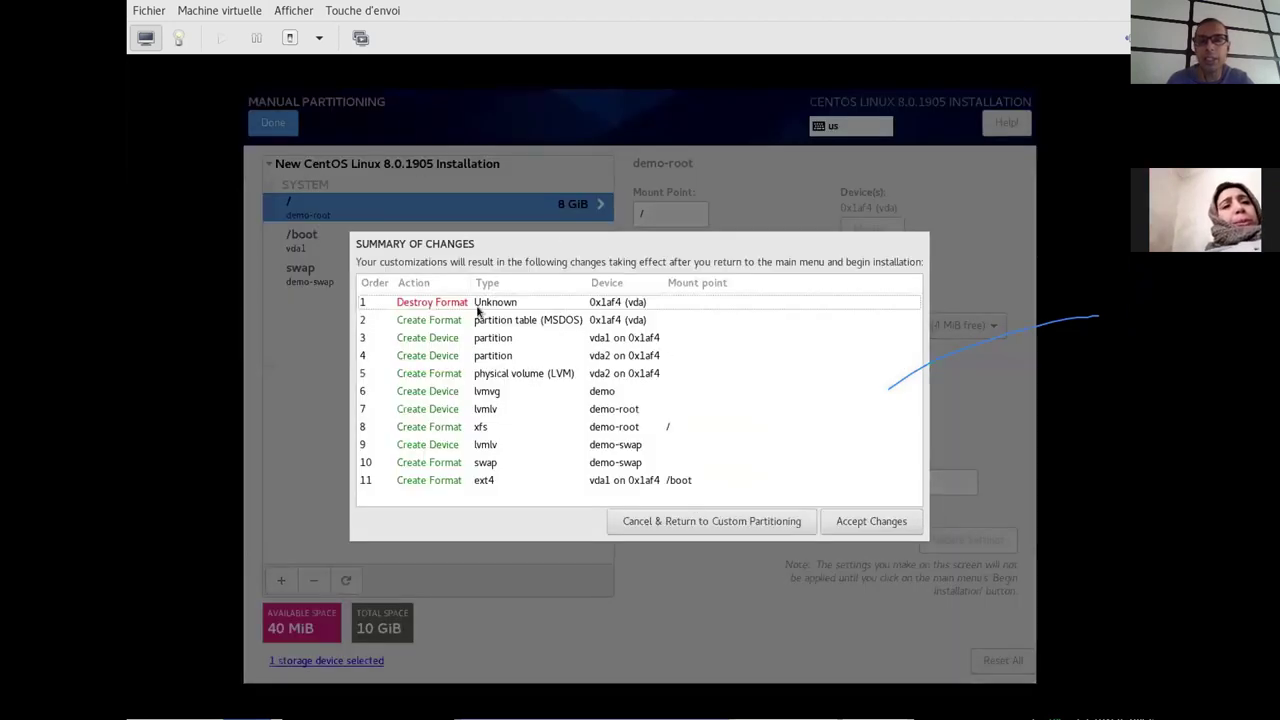
{"action": "left_click", "coordinate": [872, 523]}
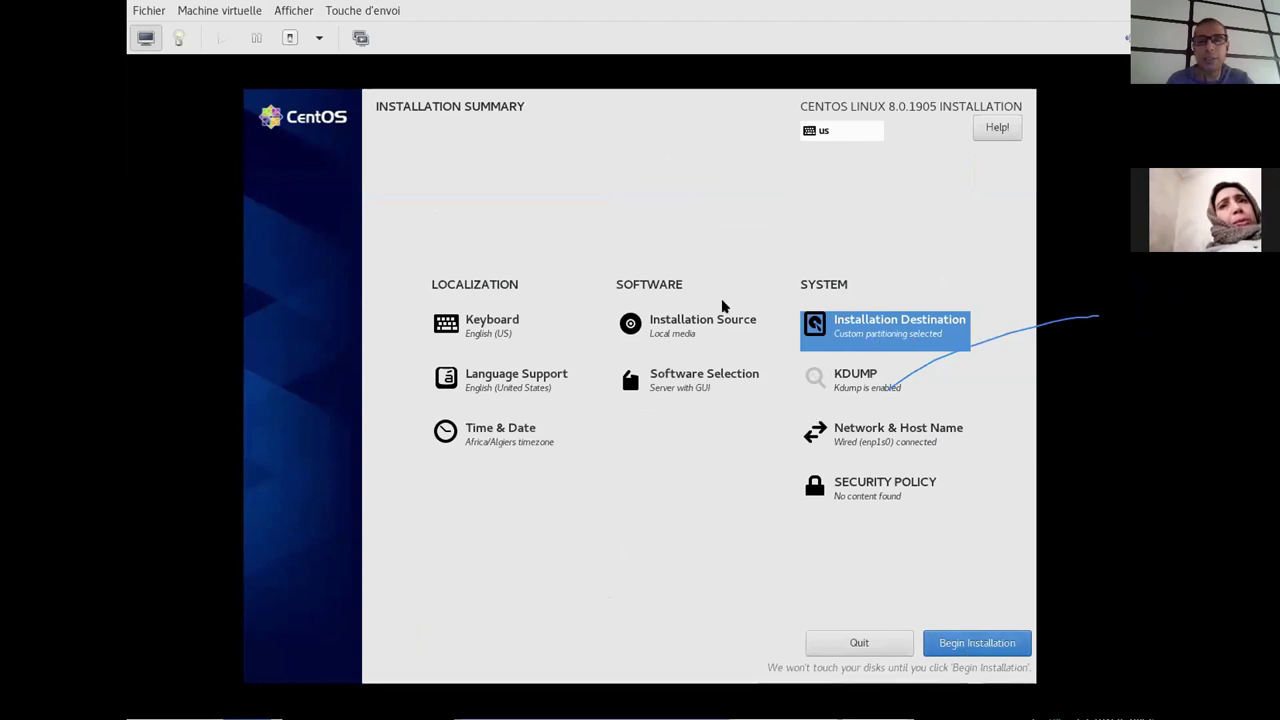
- Begin the CentOS installation and enter the root password in both password fields
{"action": "left_click", "coordinate": [958, 643]}
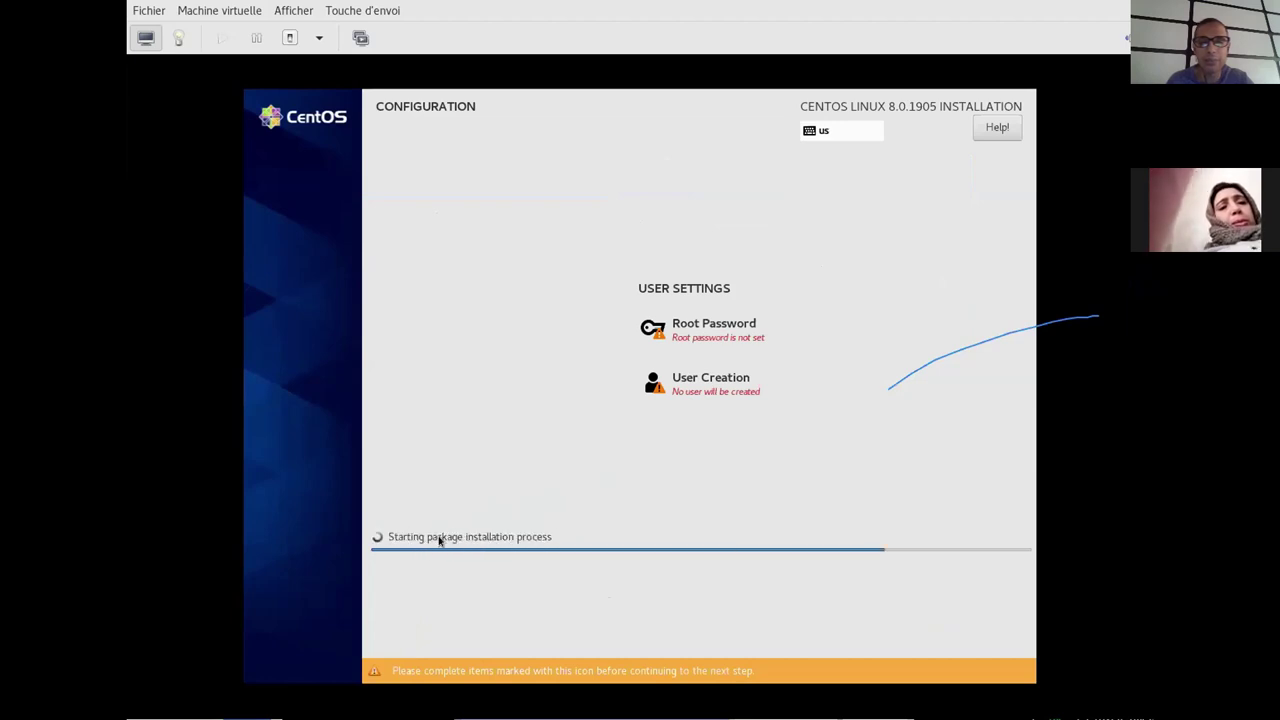
{"action": "left_click", "coordinate": [697, 334]}
{"action": "type", "text": "****"}
{"action": "key", "text": "Tab"}
{"action": "type", "text": "****"}
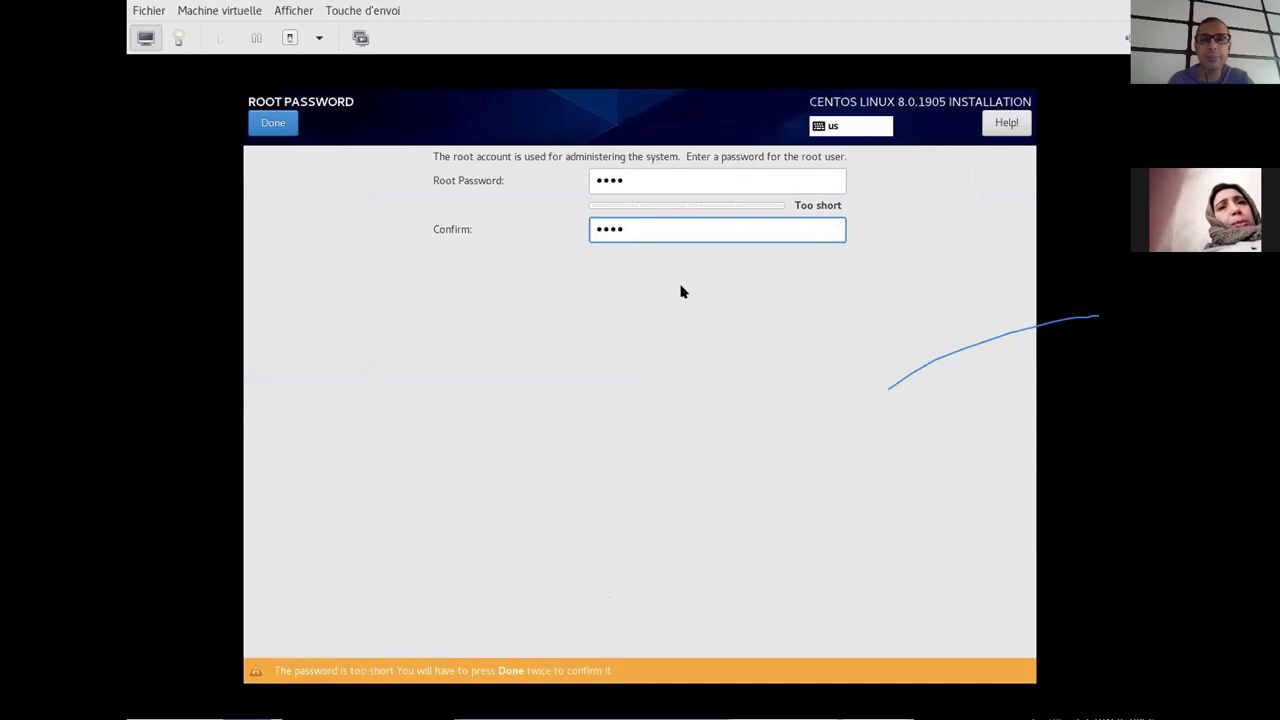
- Accept the short root password and enter the new user's full name in User Creation
{"action": "left_click", "coordinate": [276, 124]}
{"action": "left_click", "coordinate": [278, 123]}
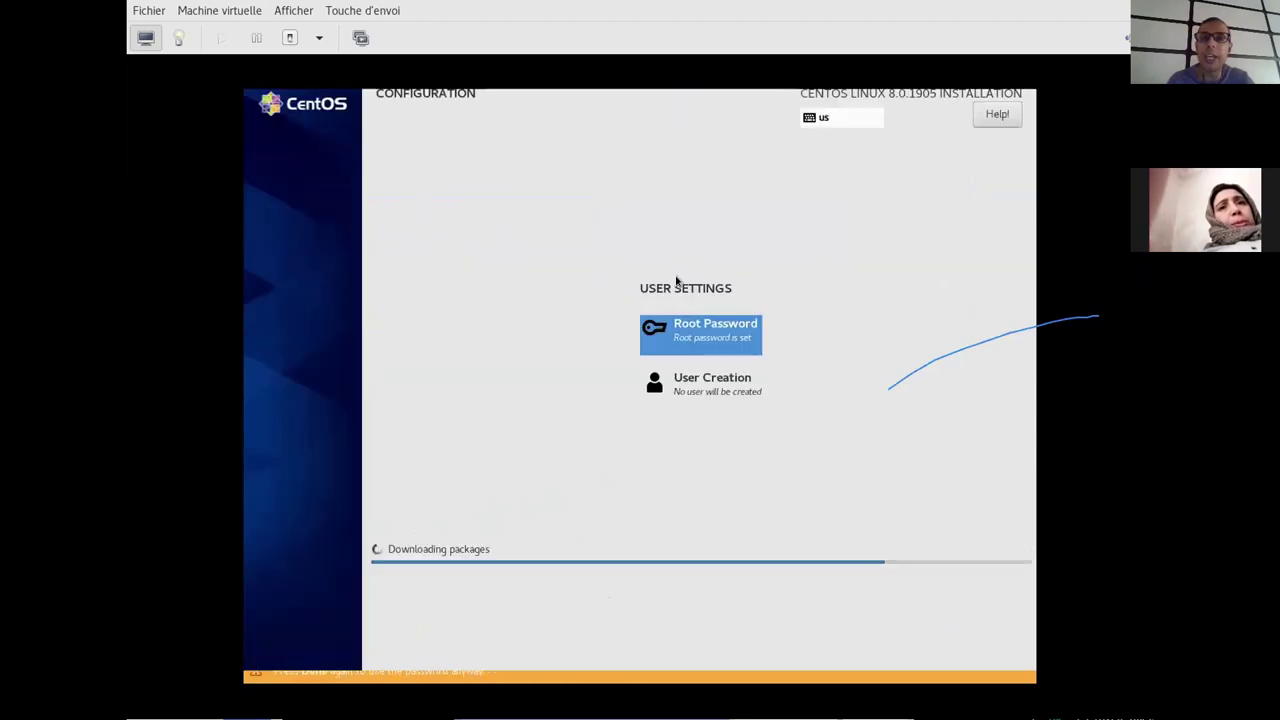
{"action": "left_click", "coordinate": [708, 389]}
{"action": "type", "text": "bouida"}
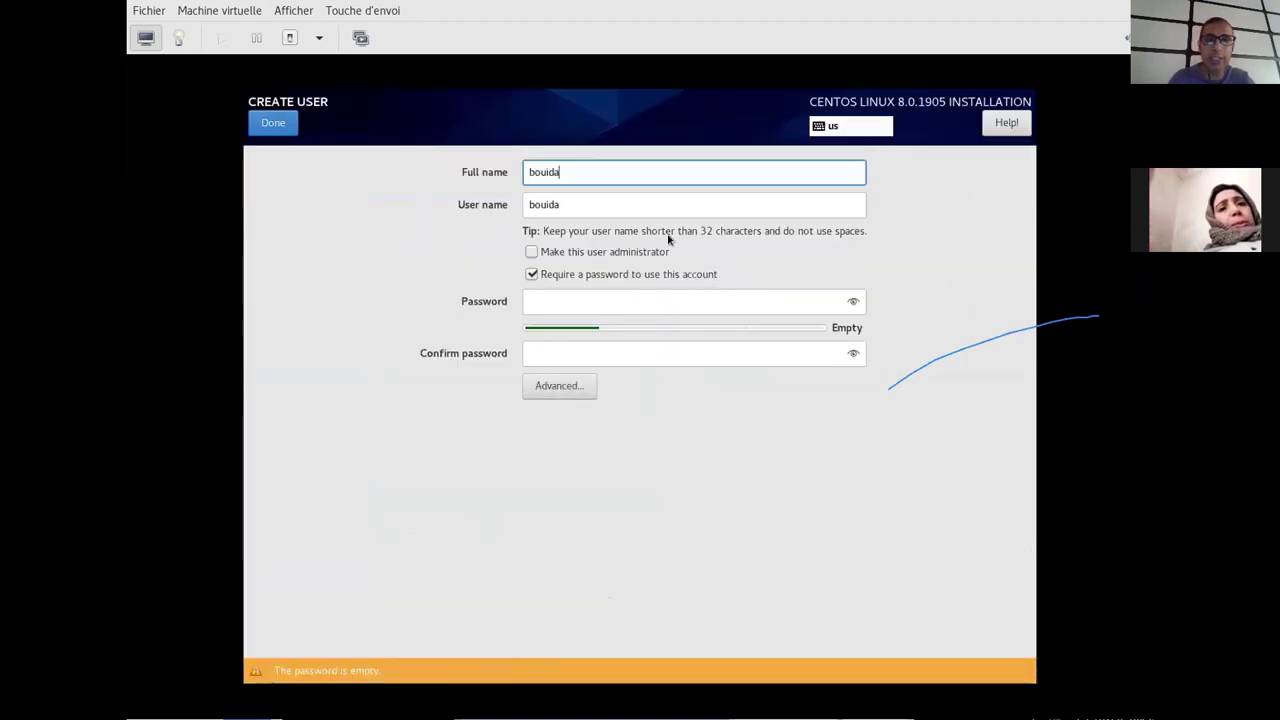
{"action": "key", "text": "Tab"}
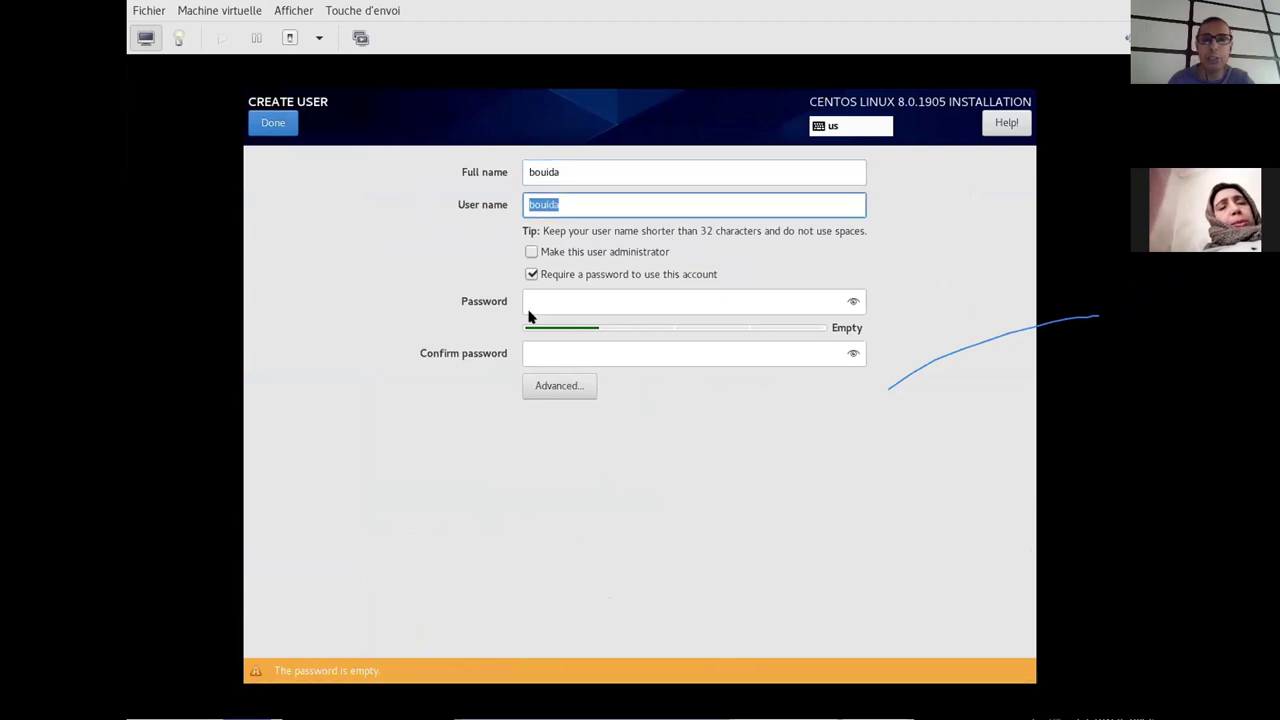
- Make the user an administrator, set and confirm its password, and accept the short password
{"action": "left_click", "coordinate": [531, 251]}
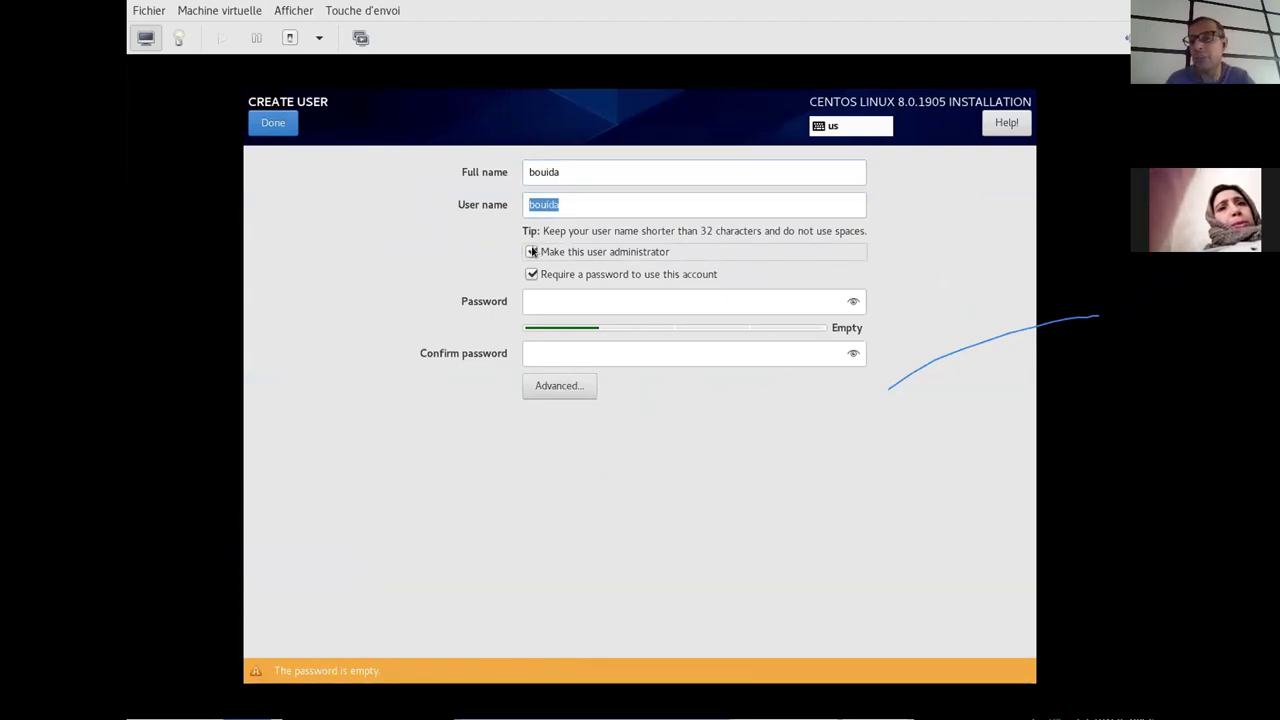
{"action": "left_click", "coordinate": [531, 251]}
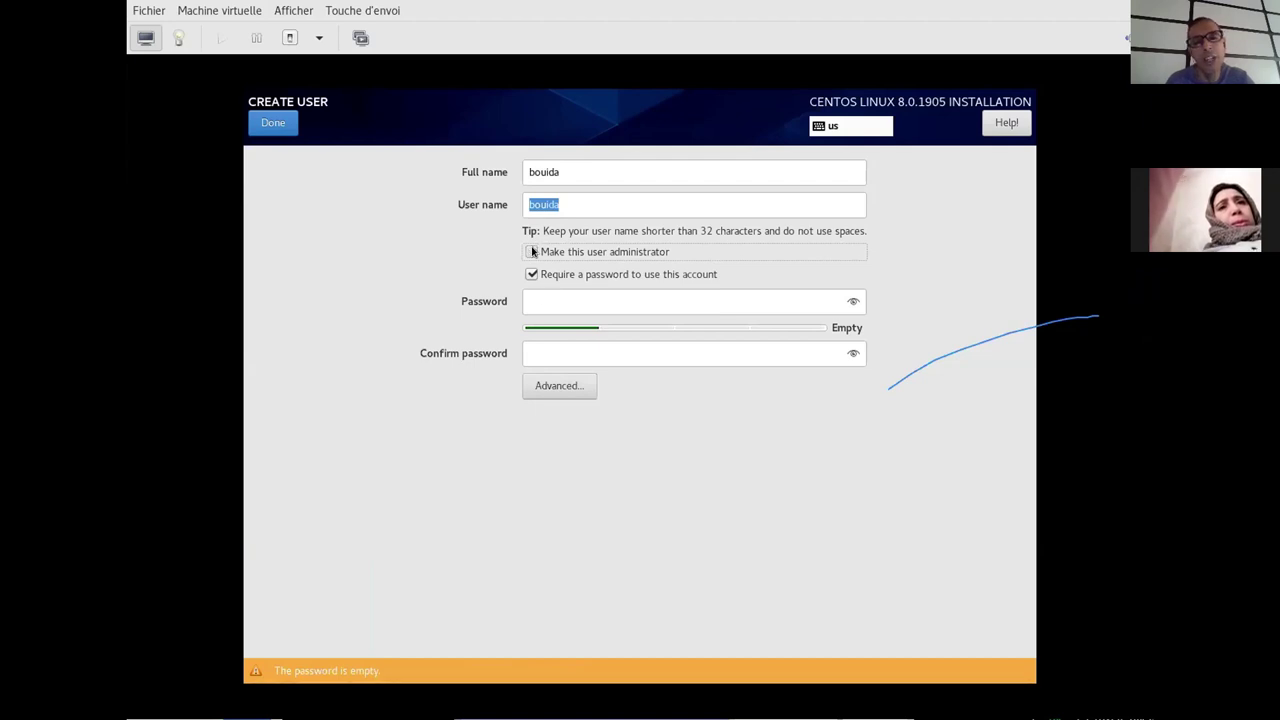
{"action": "left_click", "coordinate": [546, 296]}
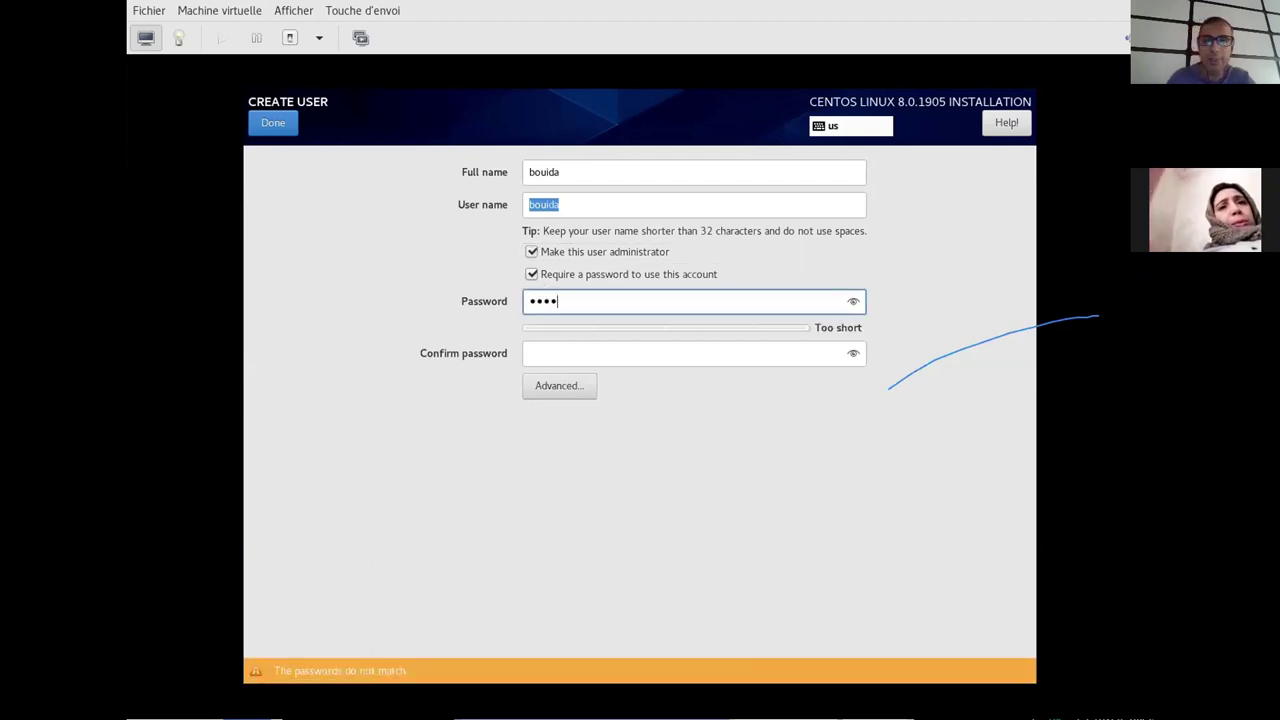
{"action": "key", "text": "Tab"}
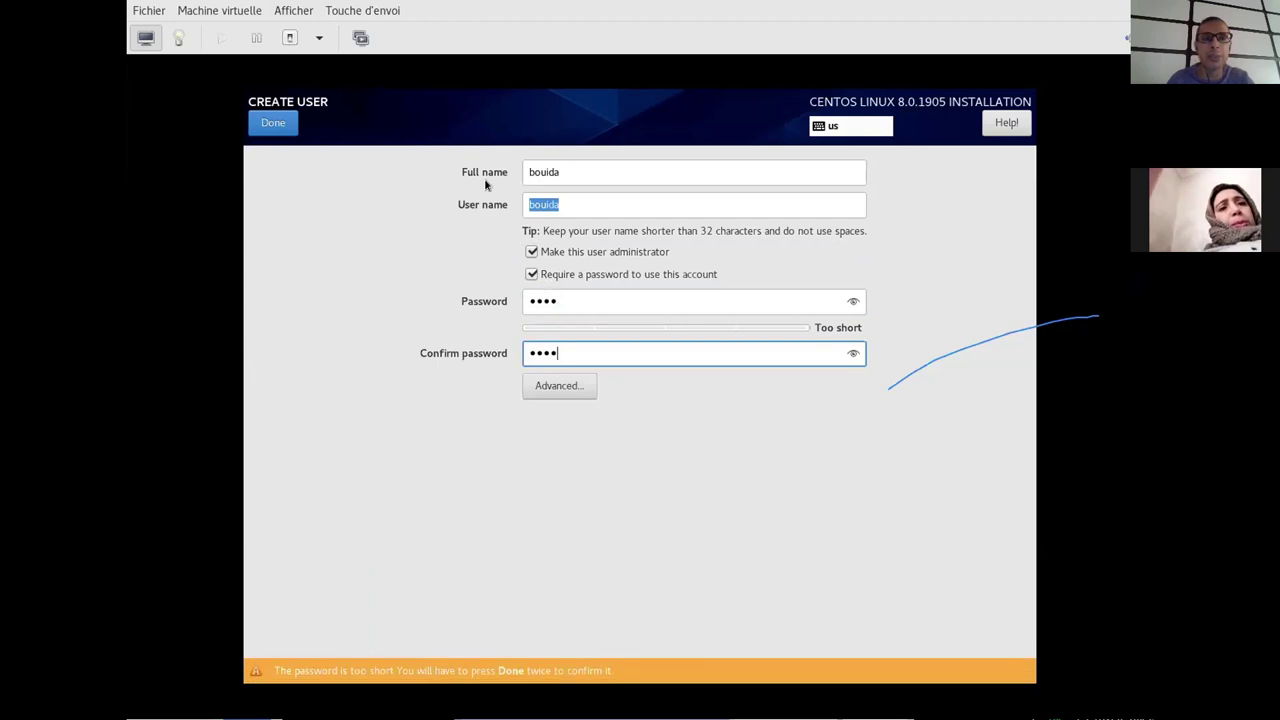
{"action": "left_click", "coordinate": [273, 122]}
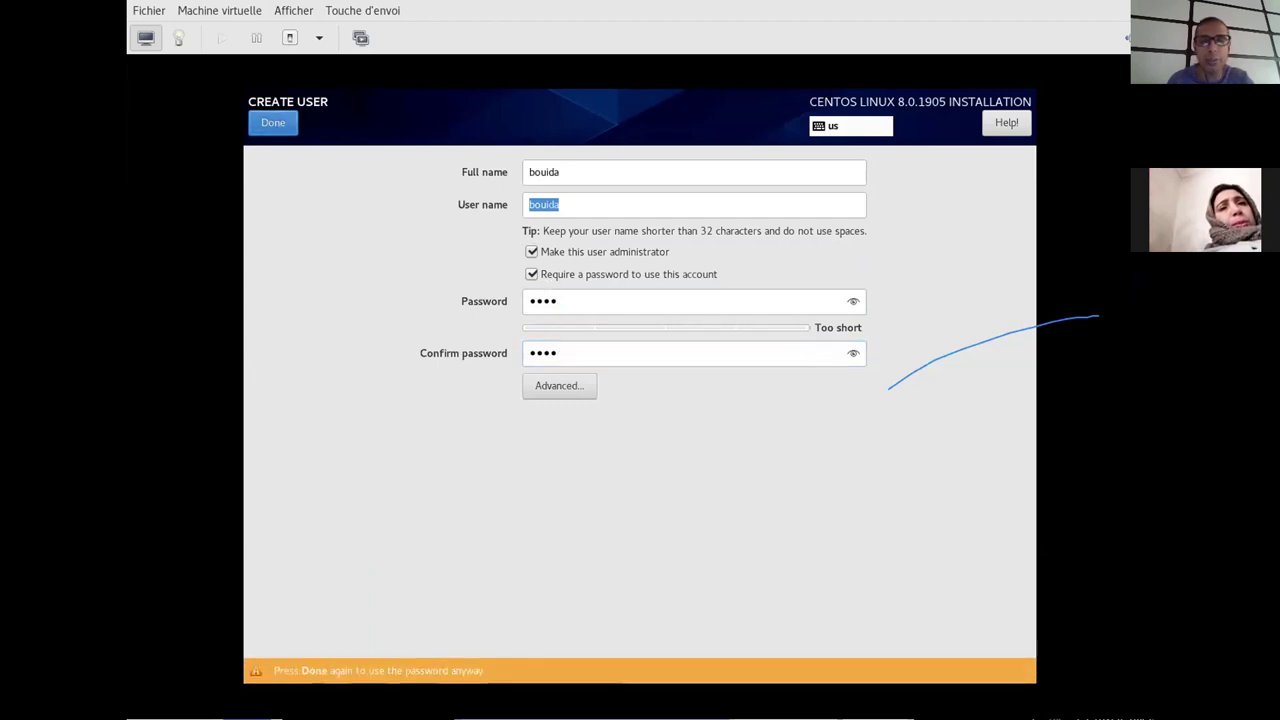
{"action": "left_click", "coordinate": [277, 130]}
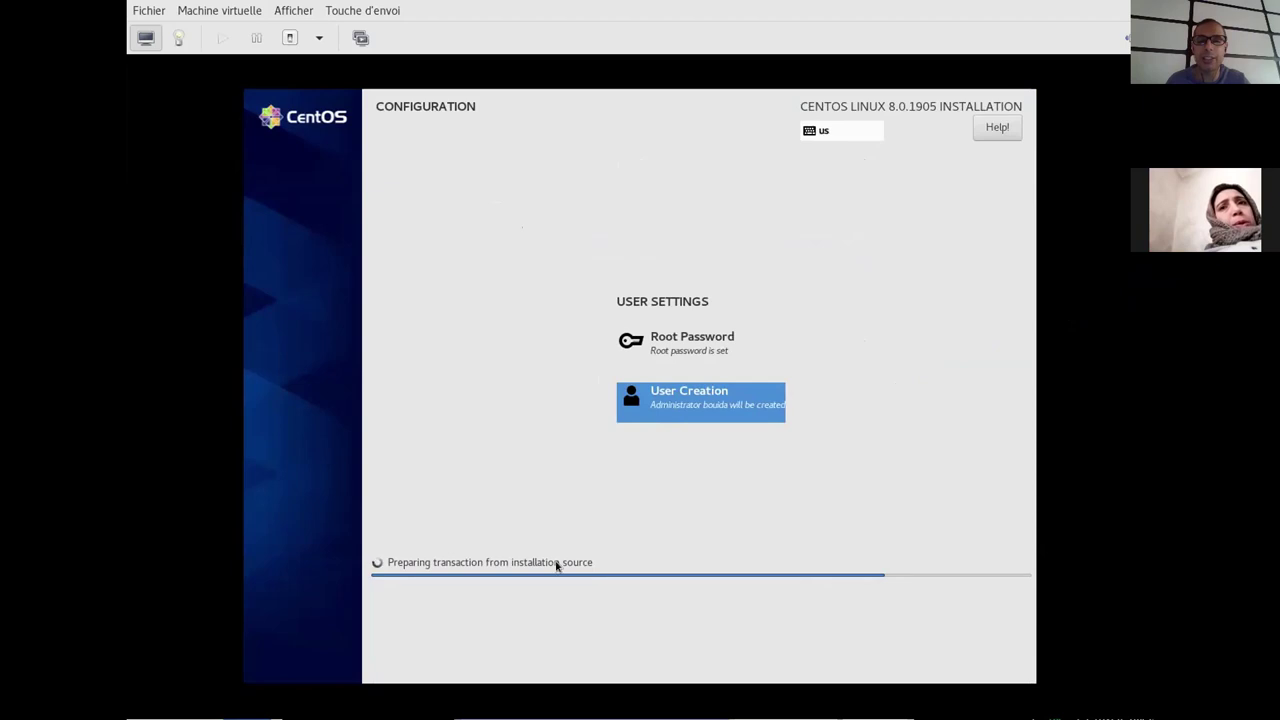
{"action": "mouse_move", "coordinate": [700, 5]}
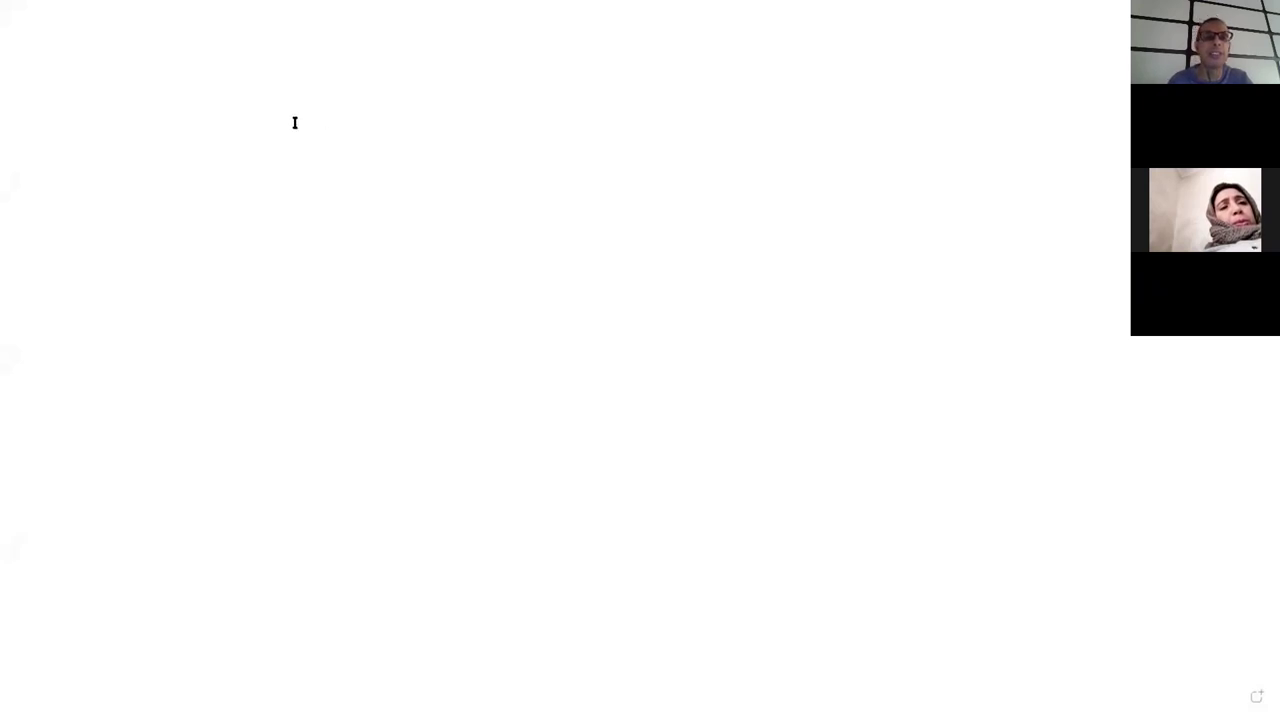
- Add an enlarged whiteboard text box with the heading 'SERVER :'
{"action": "left_click", "coordinate": [128, 145]}
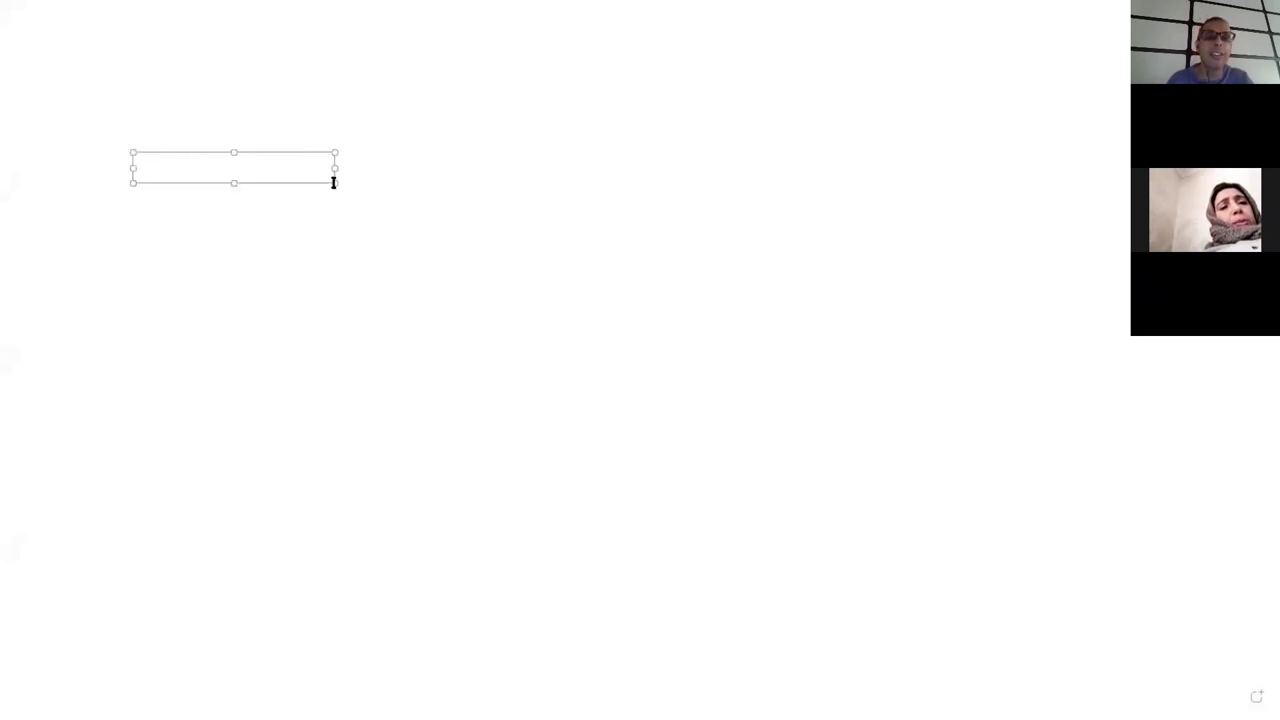
{"action": "left_click_drag", "start_coordinate": [332, 181], "coordinate": [903, 508]}
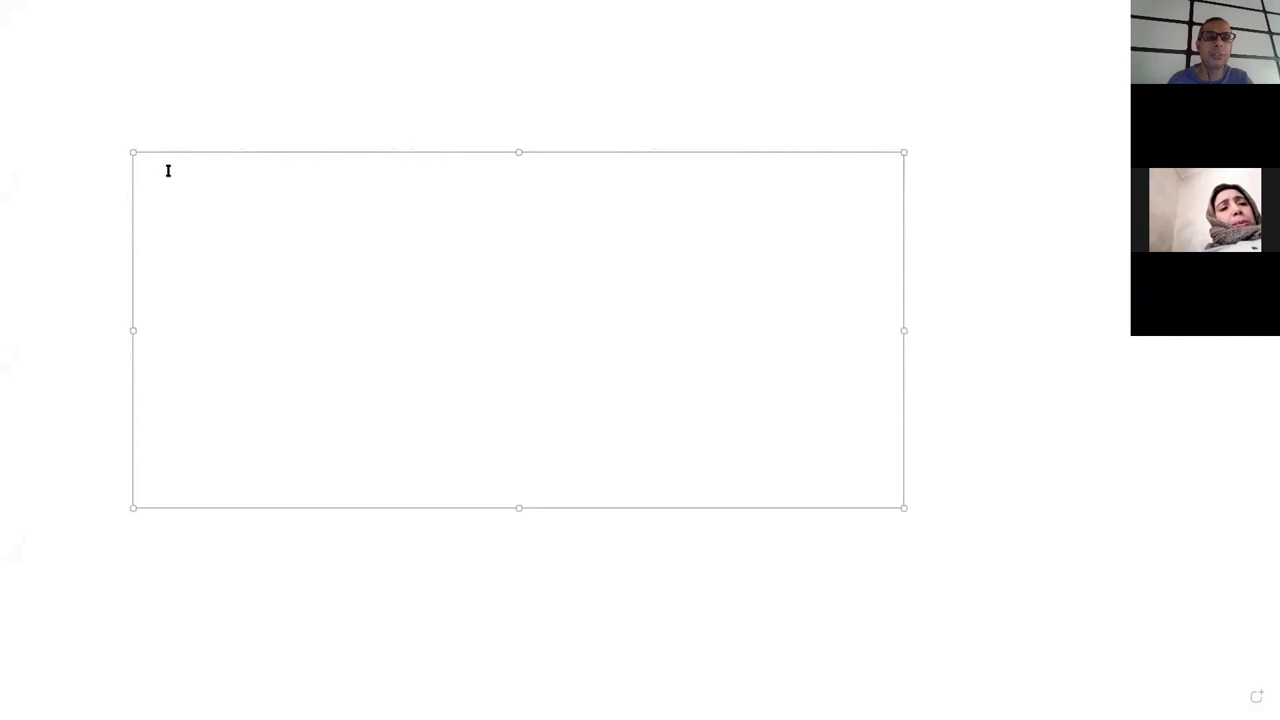
{"action": "type", "text": "SERVER"}
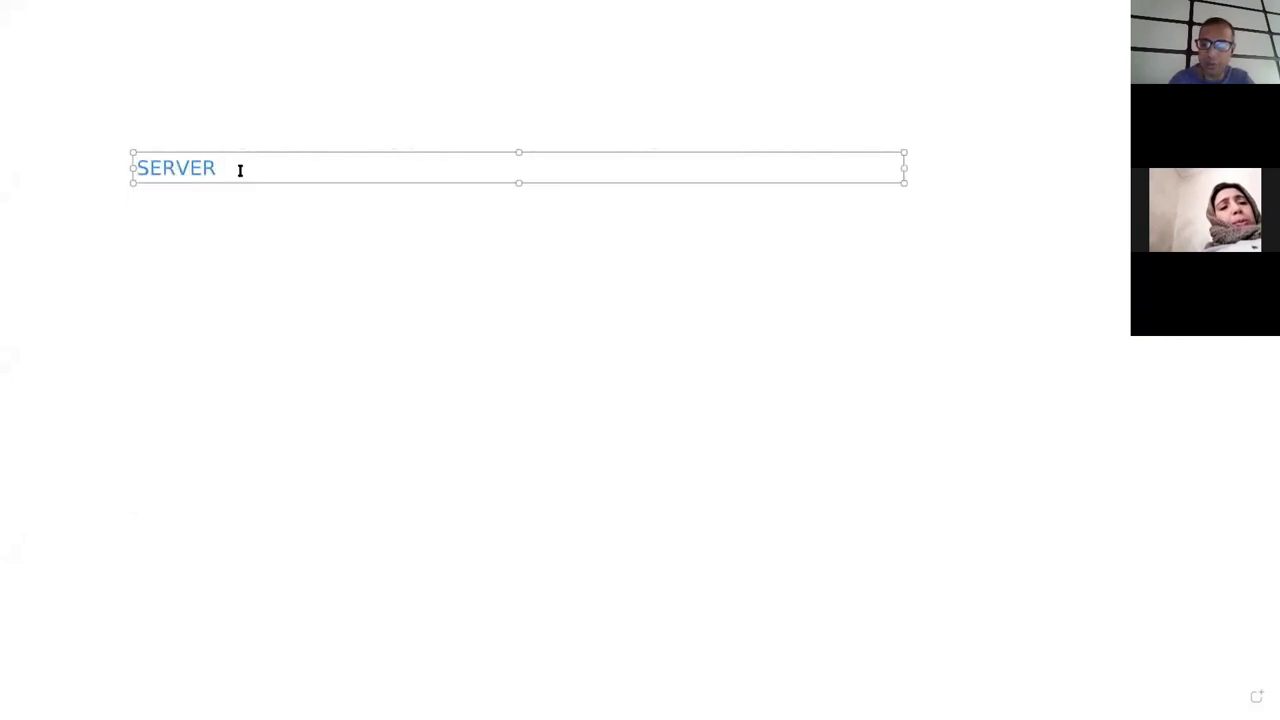
{"action": "type", "text": " :"}
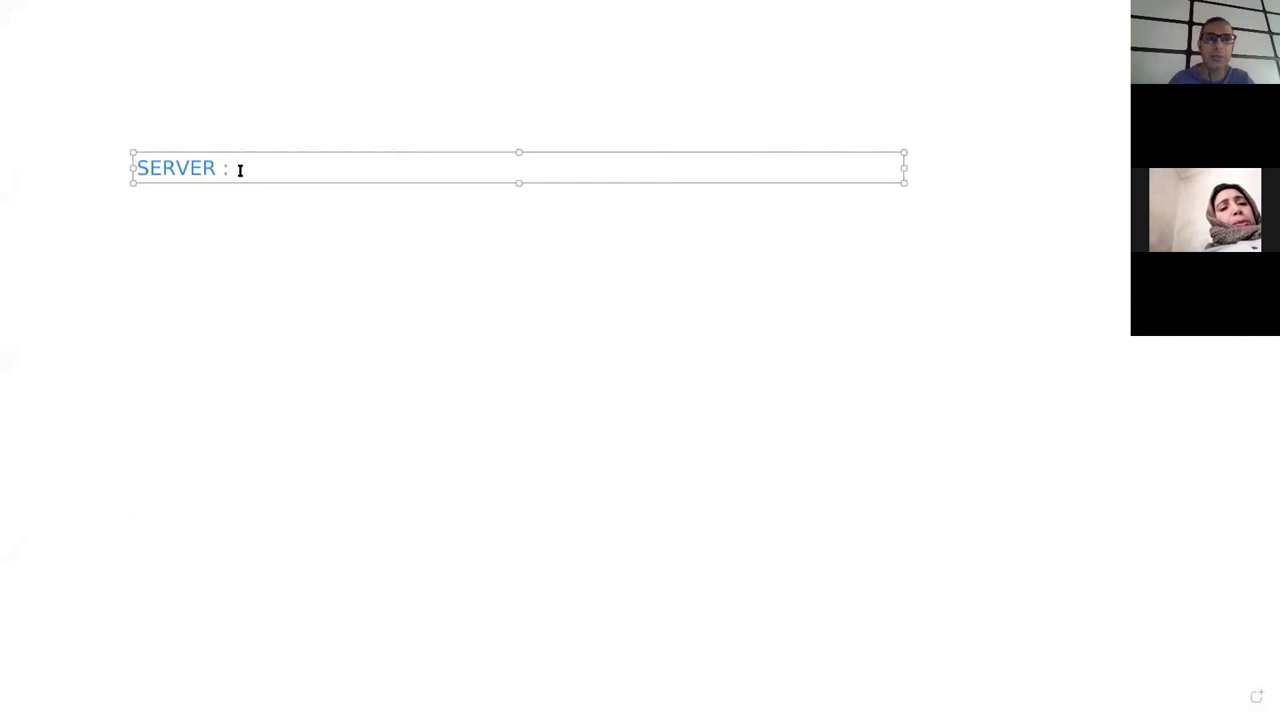
{"action": "key", "text": "Return"}
- Type the line '/boot (Standard Partition) [ 300M -- 2048 ]' beneath the heading
{"action": "type", "text": "/boot"}
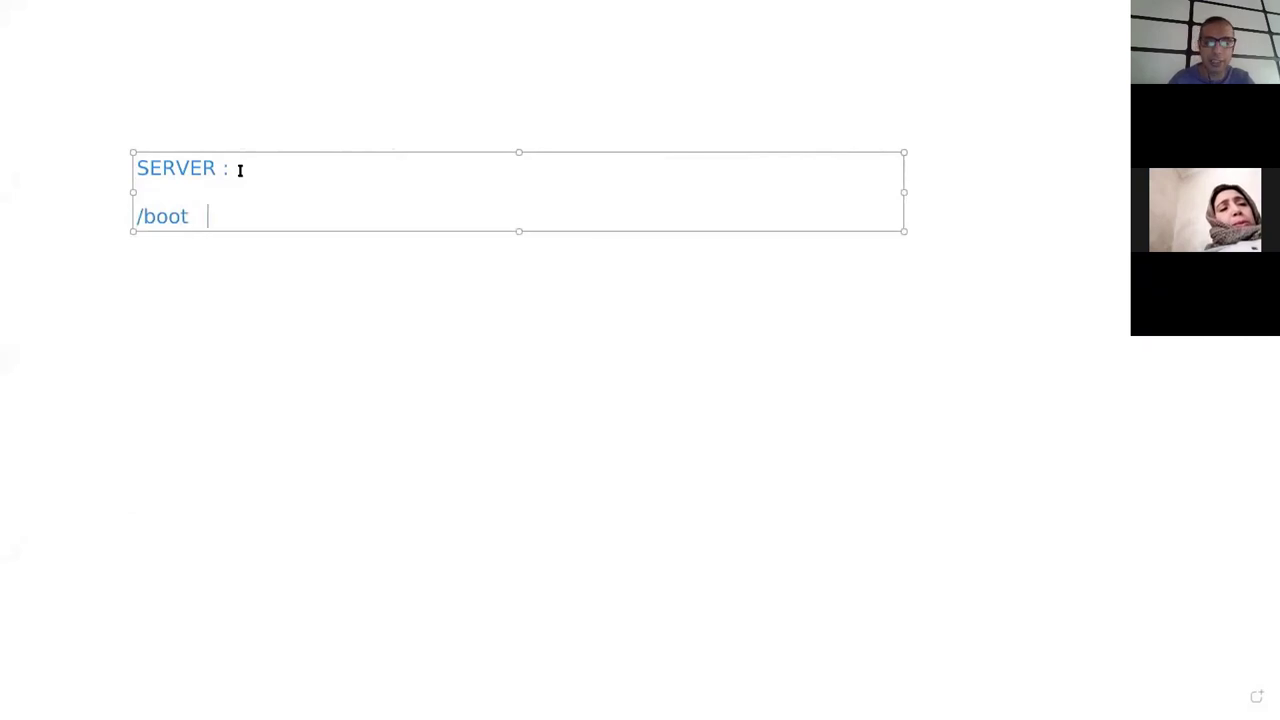
{"action": "type", "text": "   9"}
{"action": "type", "text": "Stans"}
{"action": "key", "text": "BackSpace"}
{"action": "type", "text": "dard"}
{"action": "key", "text": "BackSpace"}
{"action": "key", "text": "BackSpace"}
{"action": "key", "text": "BackSpace"}
{"action": "key", "text": "BackSpace"}
{"action": "key", "text": "BackSpace"}
{"action": "key", "text": "BackSpace"}
{"action": "key", "text": "BackSpace"}
{"action": "key", "text": "BackSpace"}
{"action": "key", "text": "BackSpace"}
{"action": "type", "text": "(Standard"}
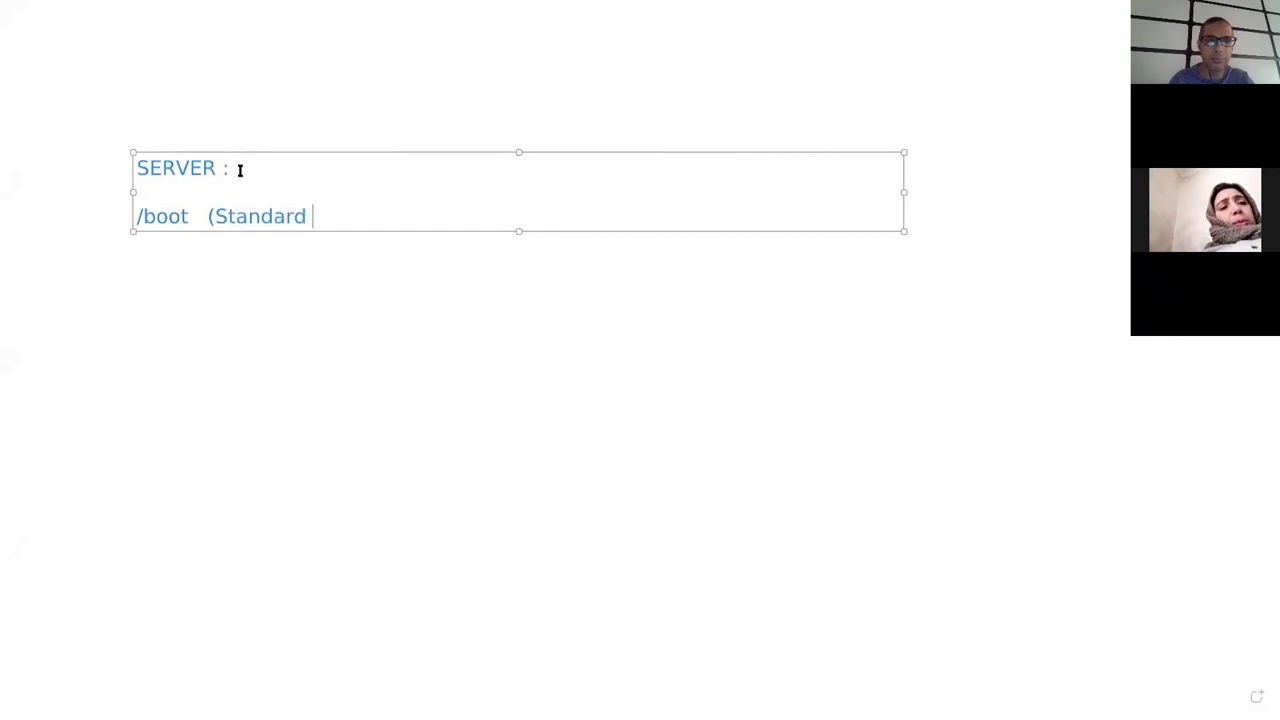
{"action": "type", "text": " Partition"}
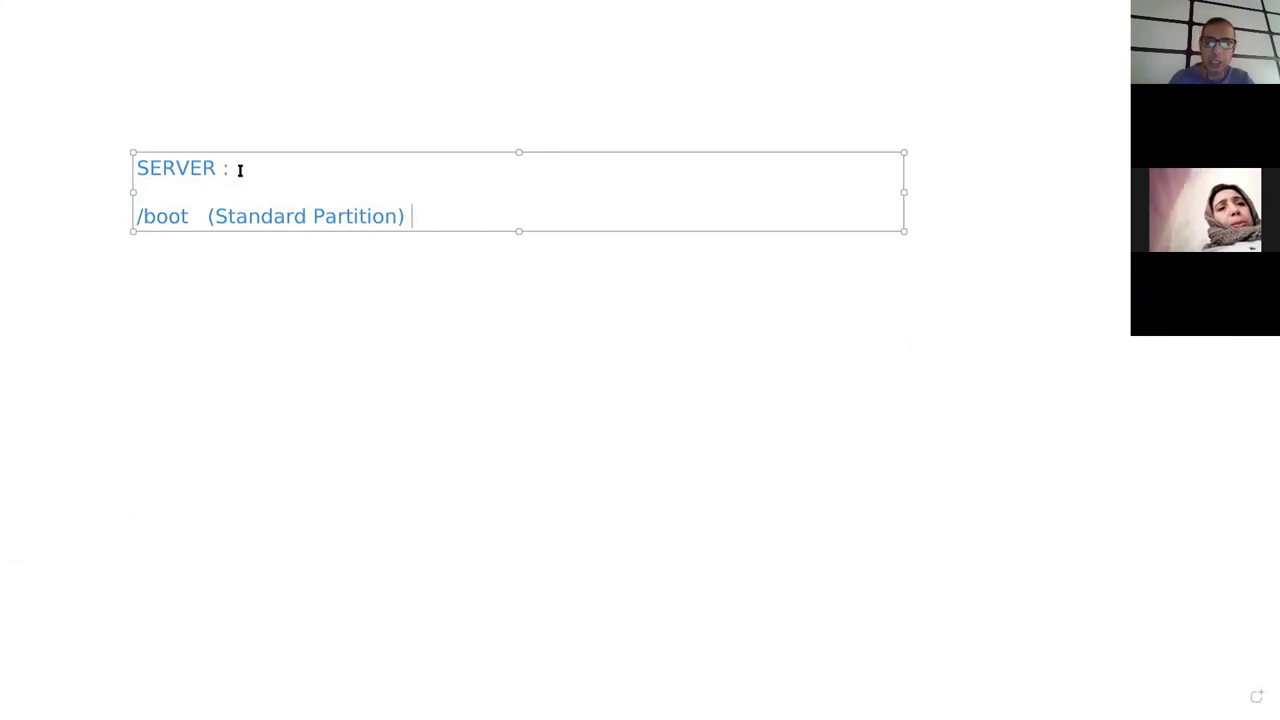
{"action": "type", "text": "("}
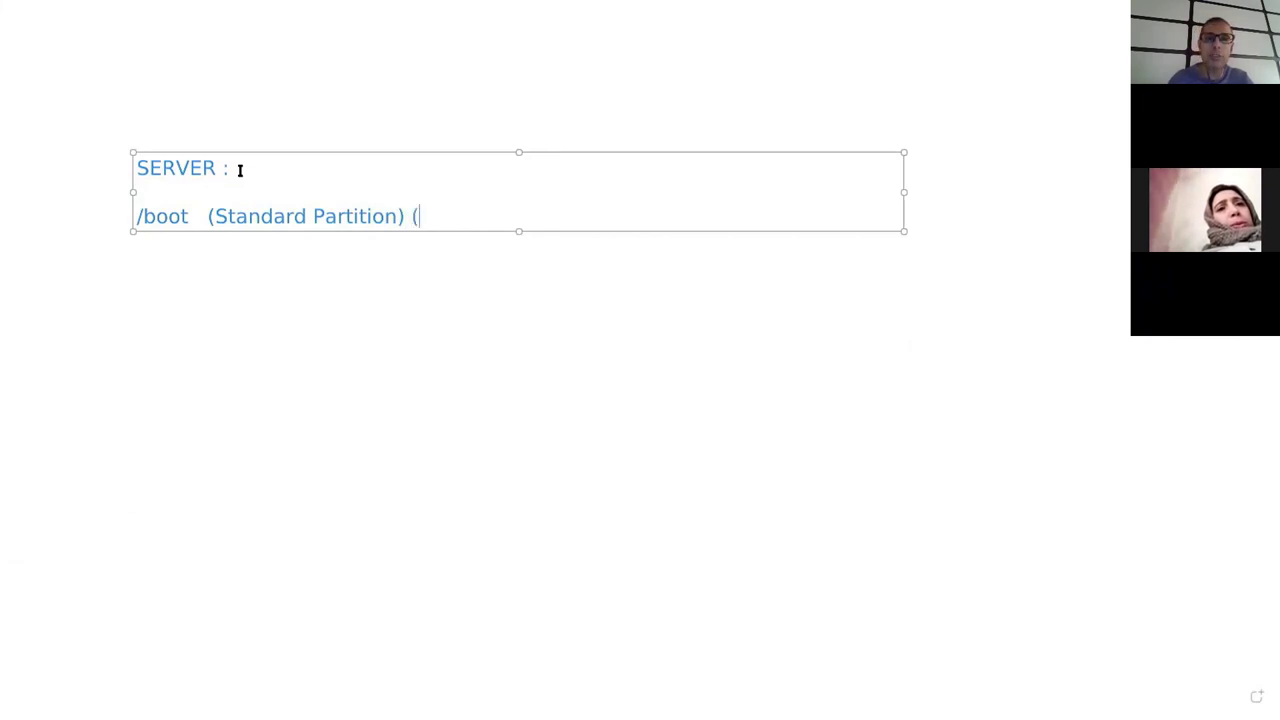
{"action": "key", "text": "BackSpace"}
{"action": "type", "text": "["}
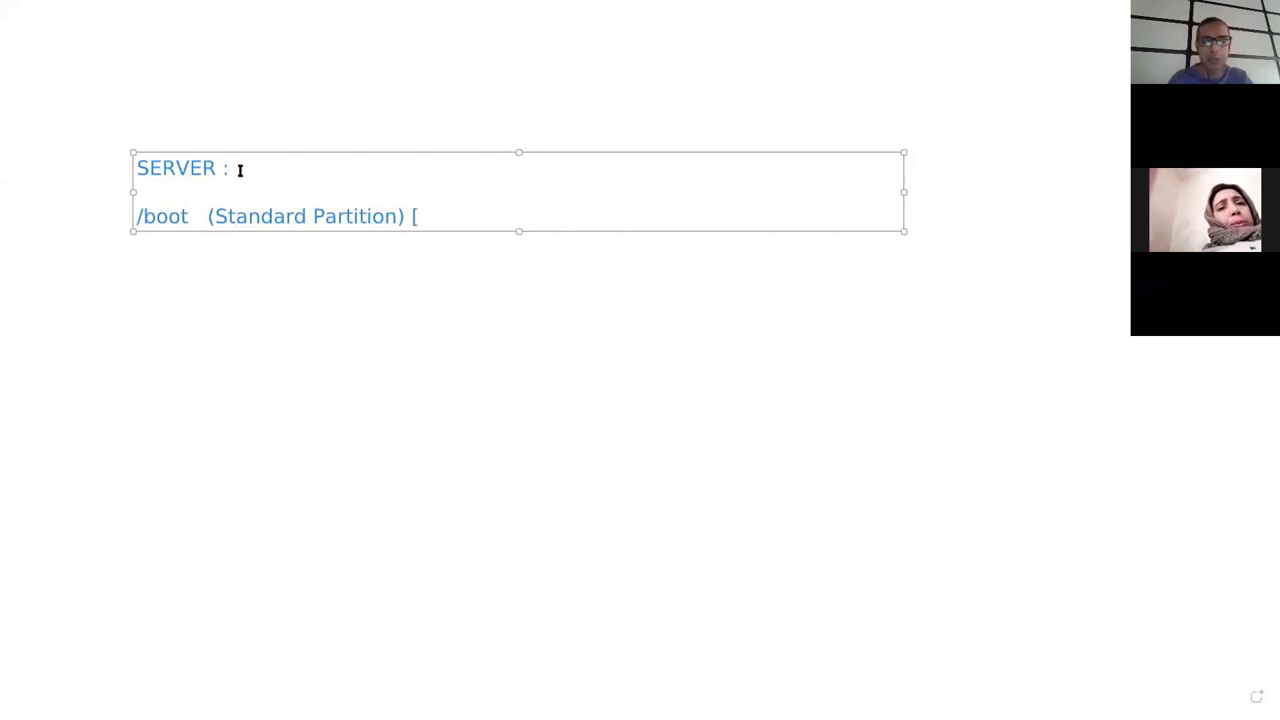
{"action": "type", "text": " #00"}
{"action": "key", "text": "BackSpace"}
{"action": "key", "text": "BackSpace"}
{"action": "key", "text": "BackSpace"}
{"action": "type", "text": "300M"}
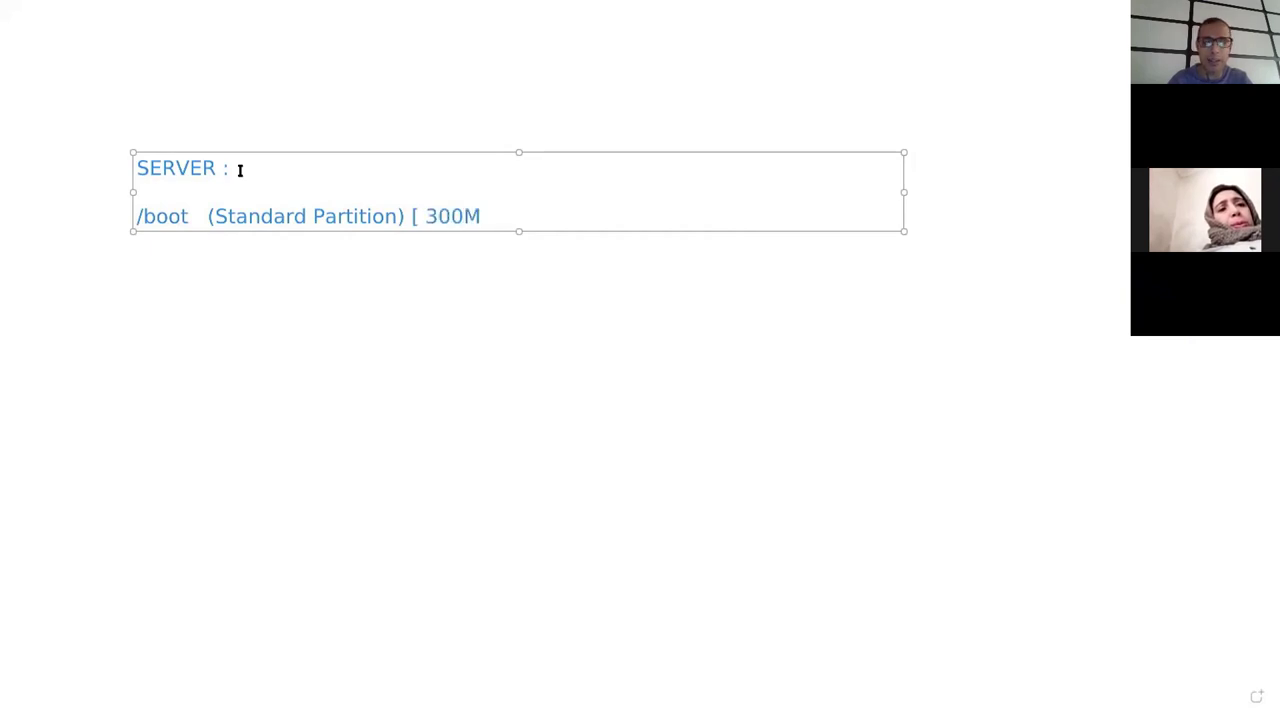
{"action": "type", "text": " -- @)"}
{"action": "key", "text": "BackSpace"}
{"action": "key", "text": "BackSpace"}
{"action": "type", "text": "2"}
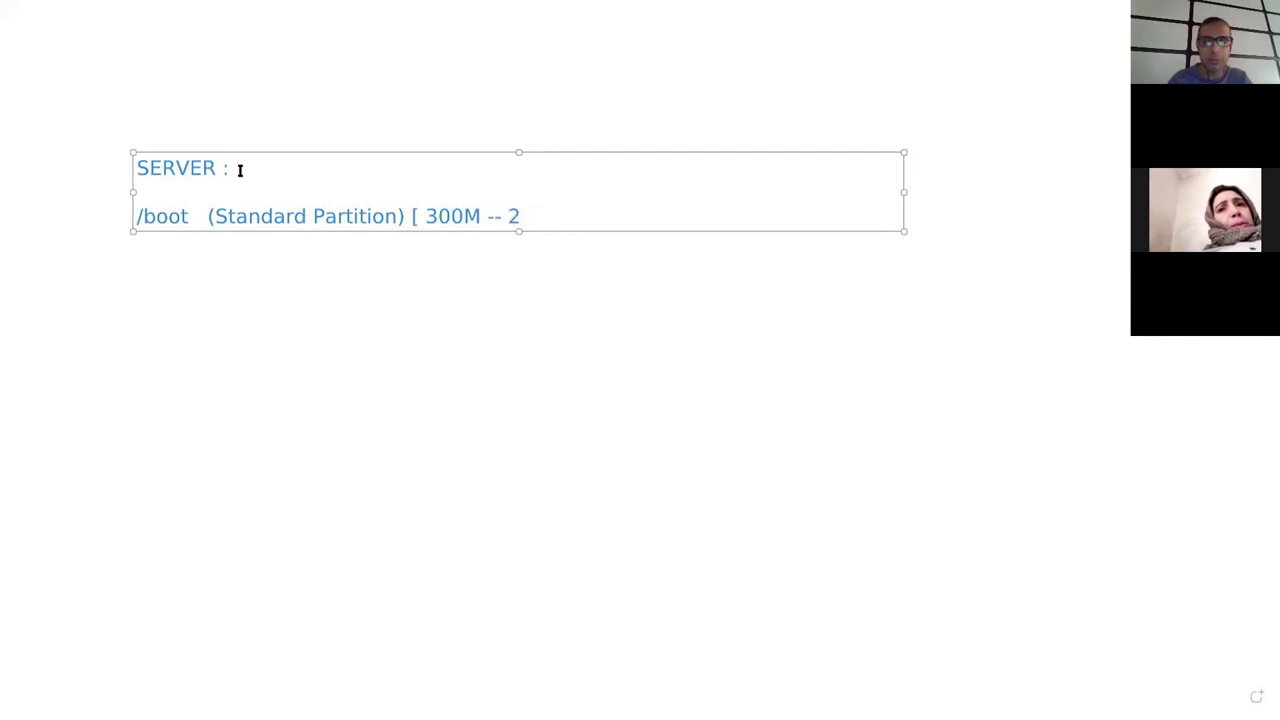
{"action": "type", "text": "048"}
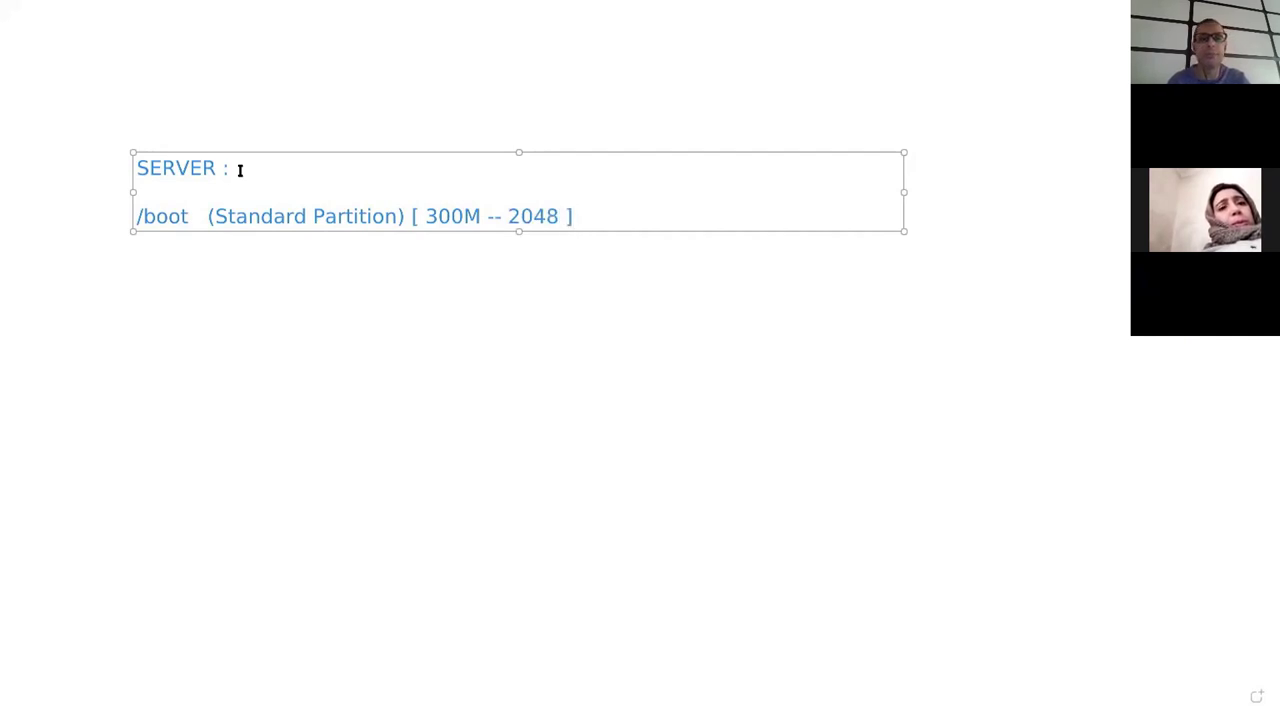
{"action": "key", "text": "Return"}
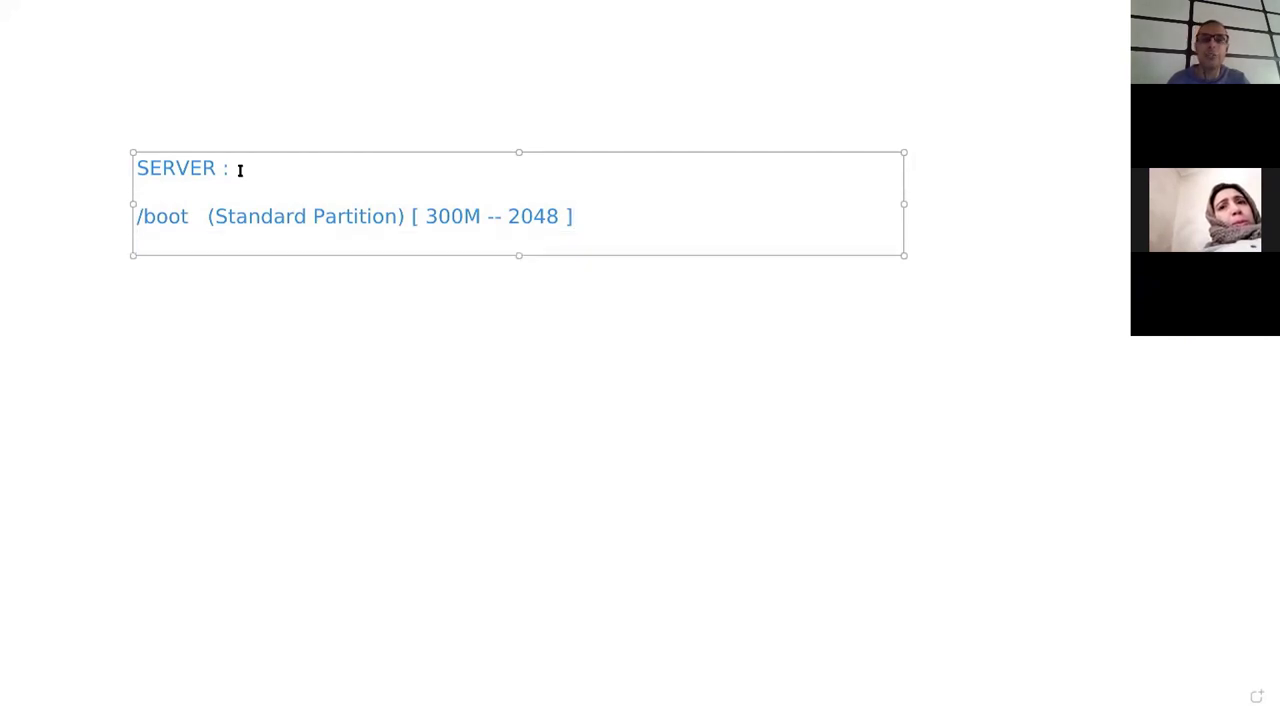
- Type the swap entry 'swap 9LVM' on the line below /boot, fixing typos
{"action": "type", "text": "s"}
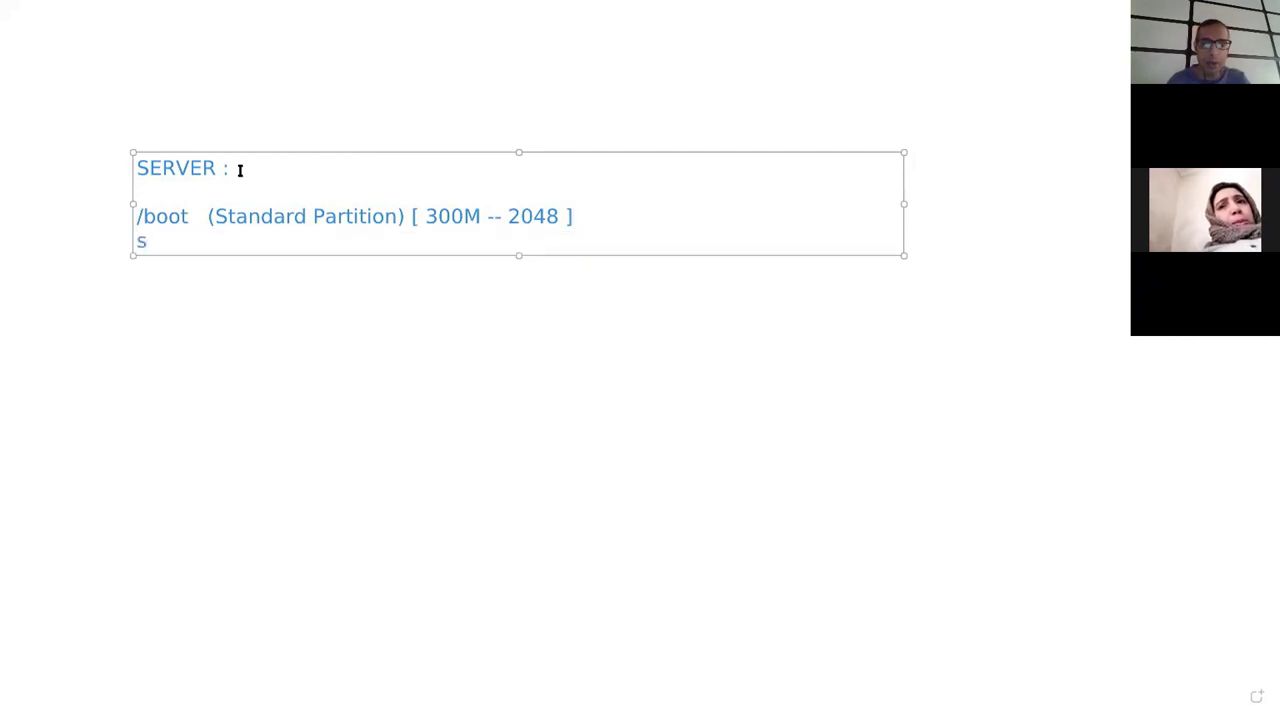
{"action": "type", "text": "a"}
{"action": "key", "text": "BackSpace"}
{"action": "type", "text": "wap   "}
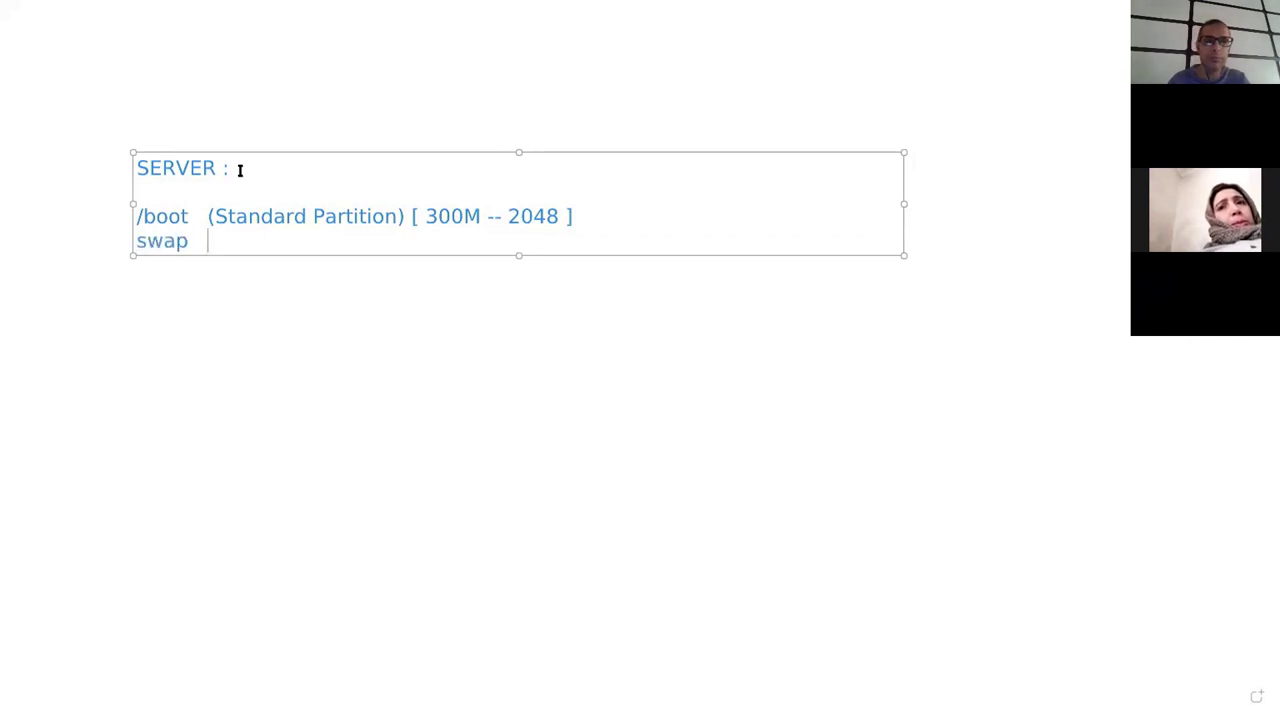
{"action": "type", "text": "9LVM"}
{"action": "key", "text": "BackSpace"}
{"action": "key", "text": "BackSpace"}
{"action": "key", "text": "BackSpace"}
{"action": "key", "text": "BackSpace"}
{"action": "type", "text": "9"}
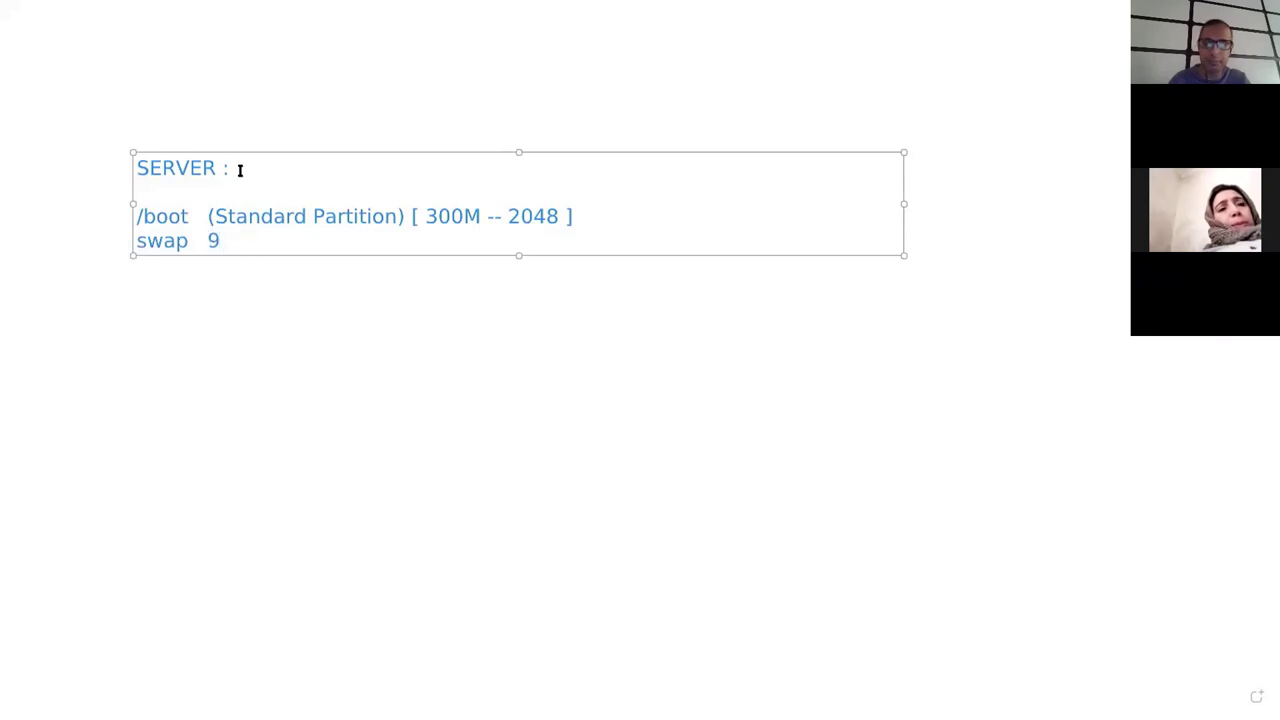
{"action": "type", "text": "LVM"}
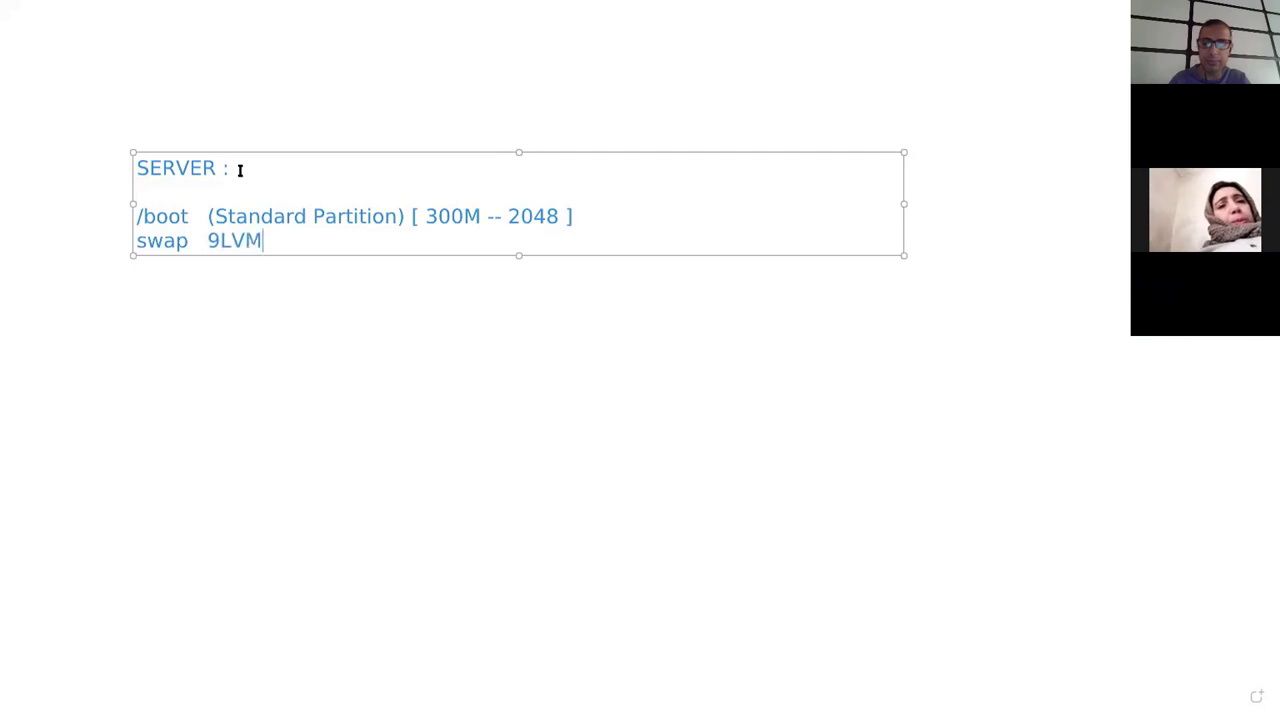